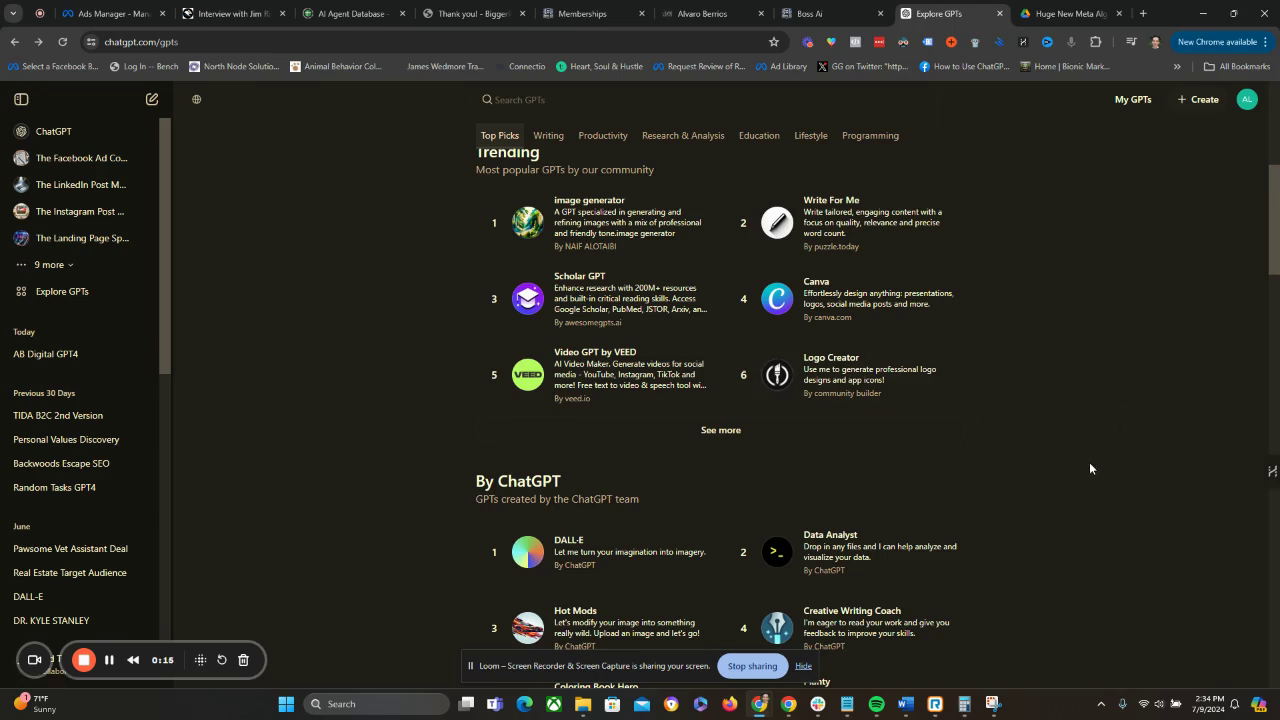
Look over the Featured, Trending, By ChatGPT and Writing sections of the GPT store.
scroll(1083, 466, up, 5)
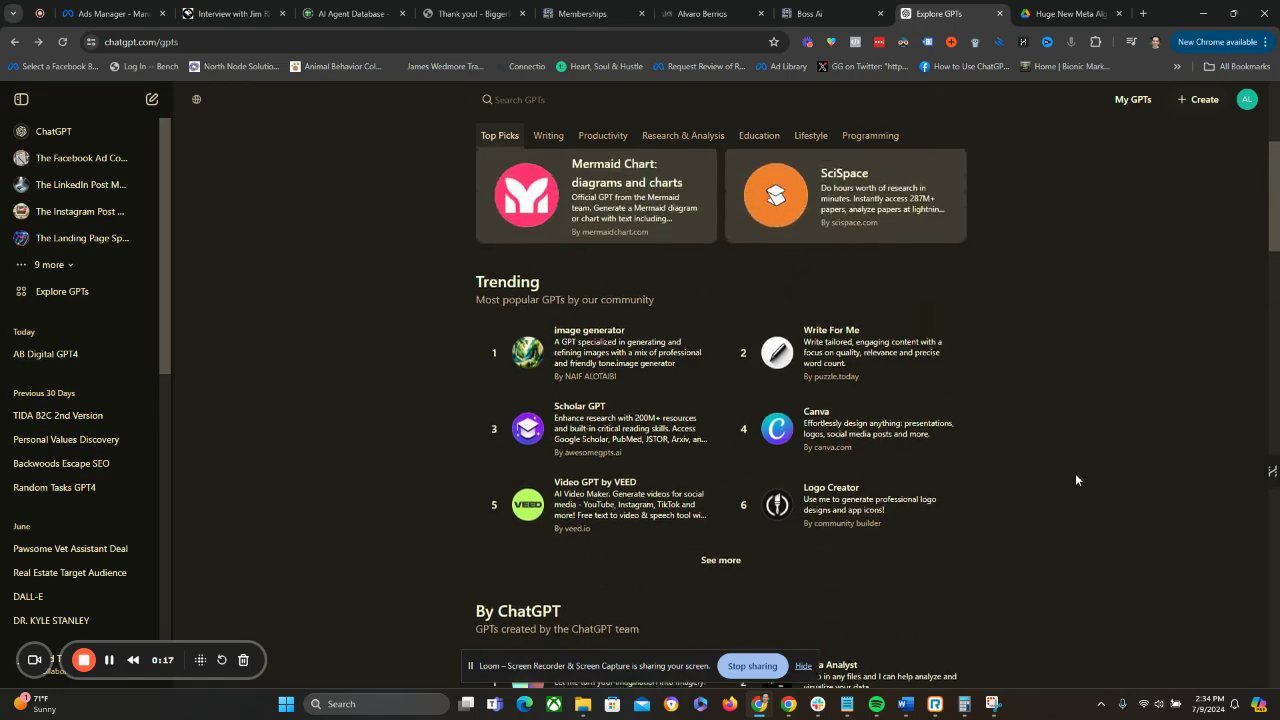
scroll(1077, 485, down, 2)
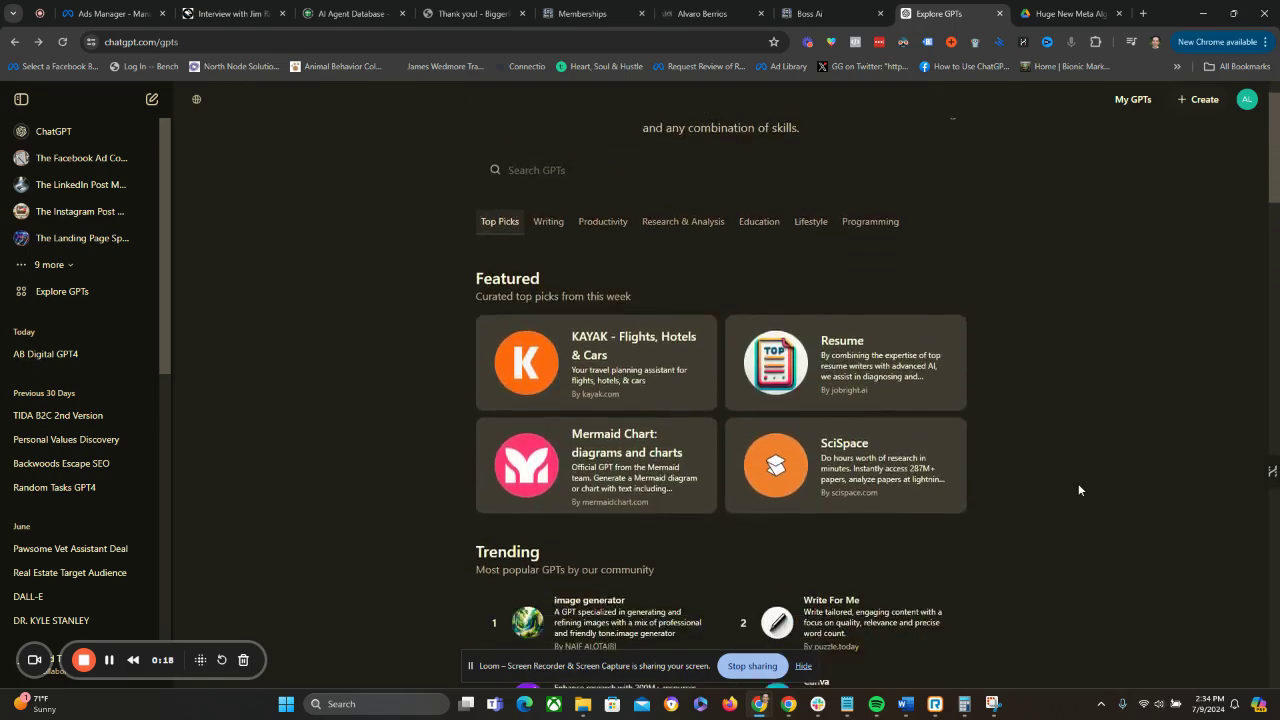
scroll(1075, 480, down, 3)
scroll(1074, 484, down, 2)
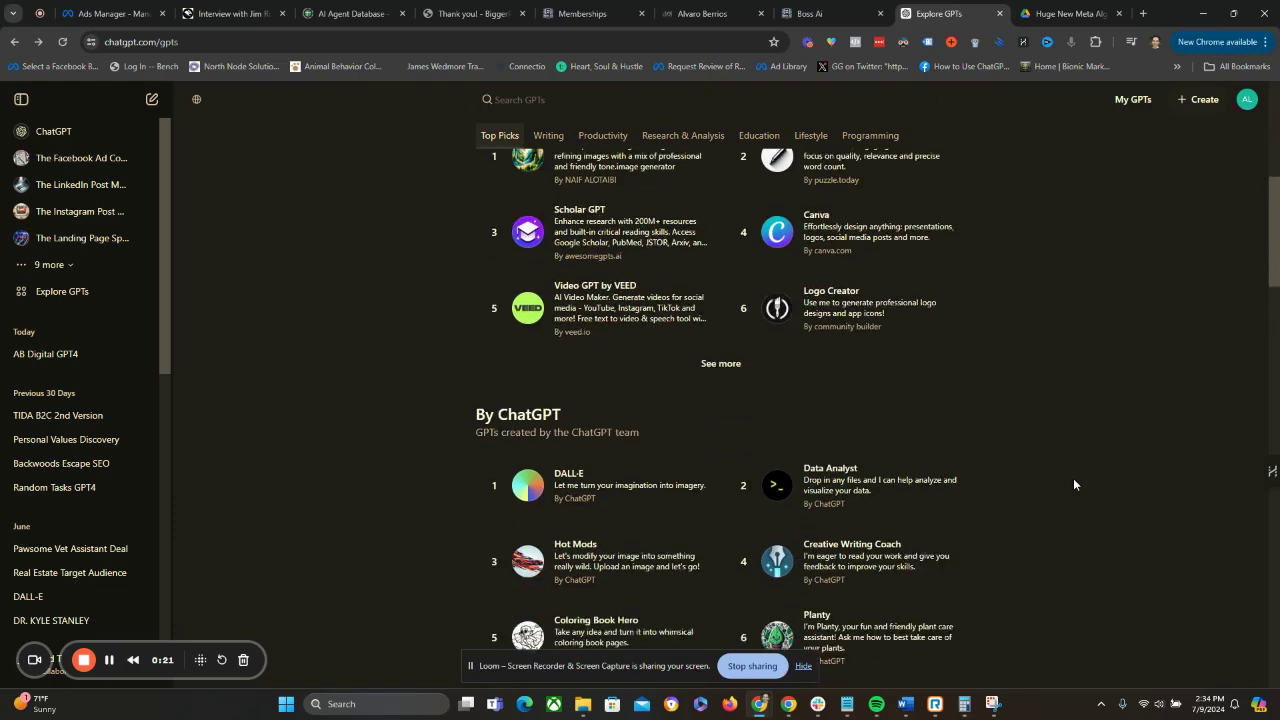
scroll(1074, 484, down, 1)
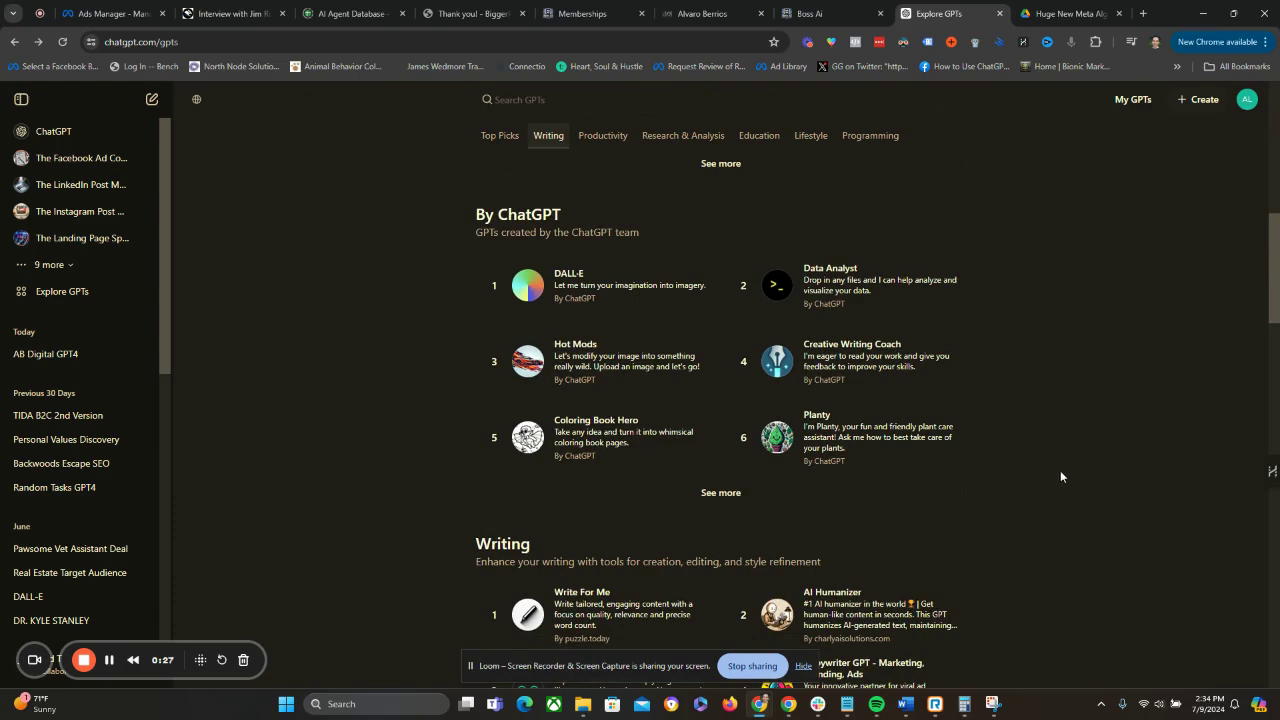
scroll(1038, 454, down, 1)
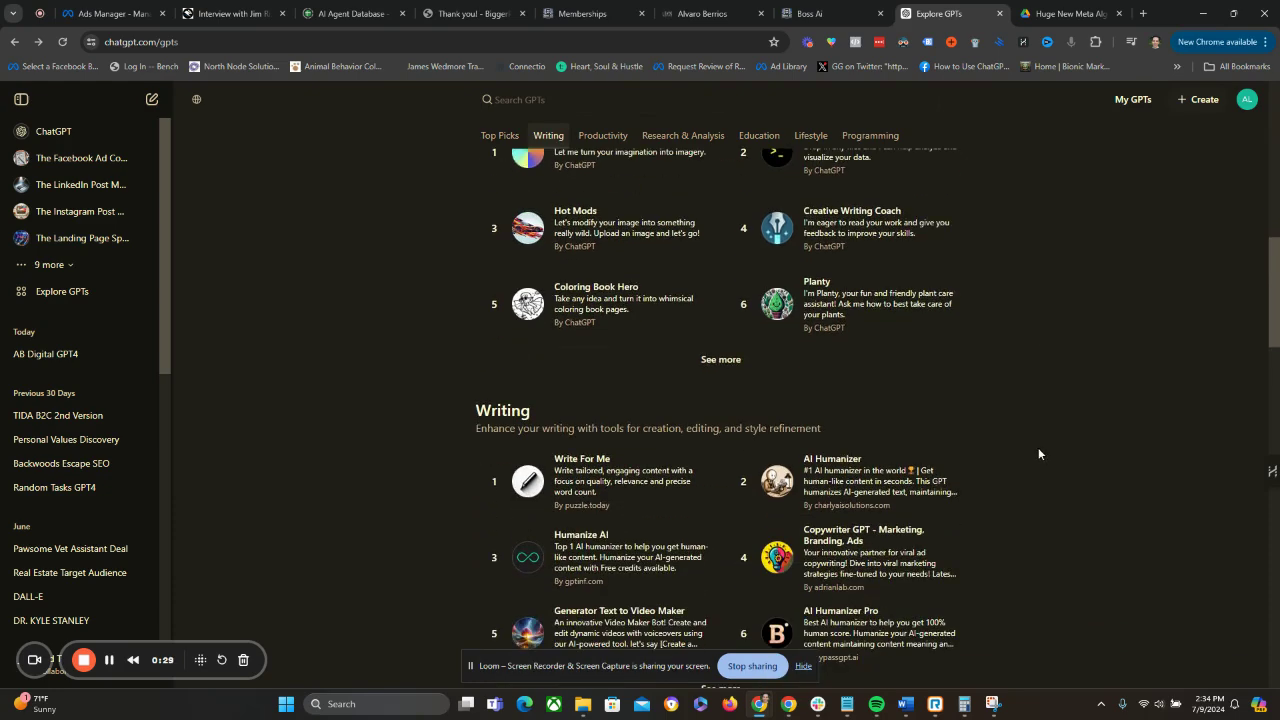
scroll(1038, 453, up, 7)
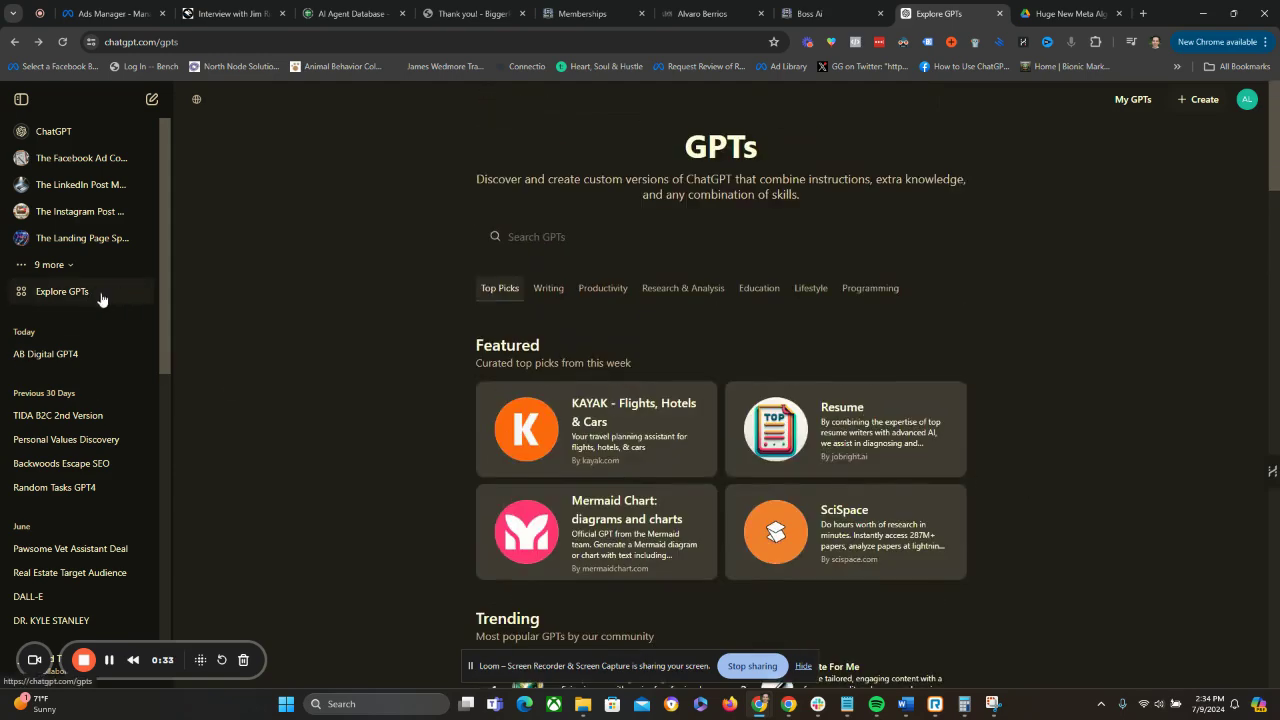
Examine the GPT store's category listings from Top Picks through Programming, then return to the start of the page.
scroll(909, 500, down, 2)
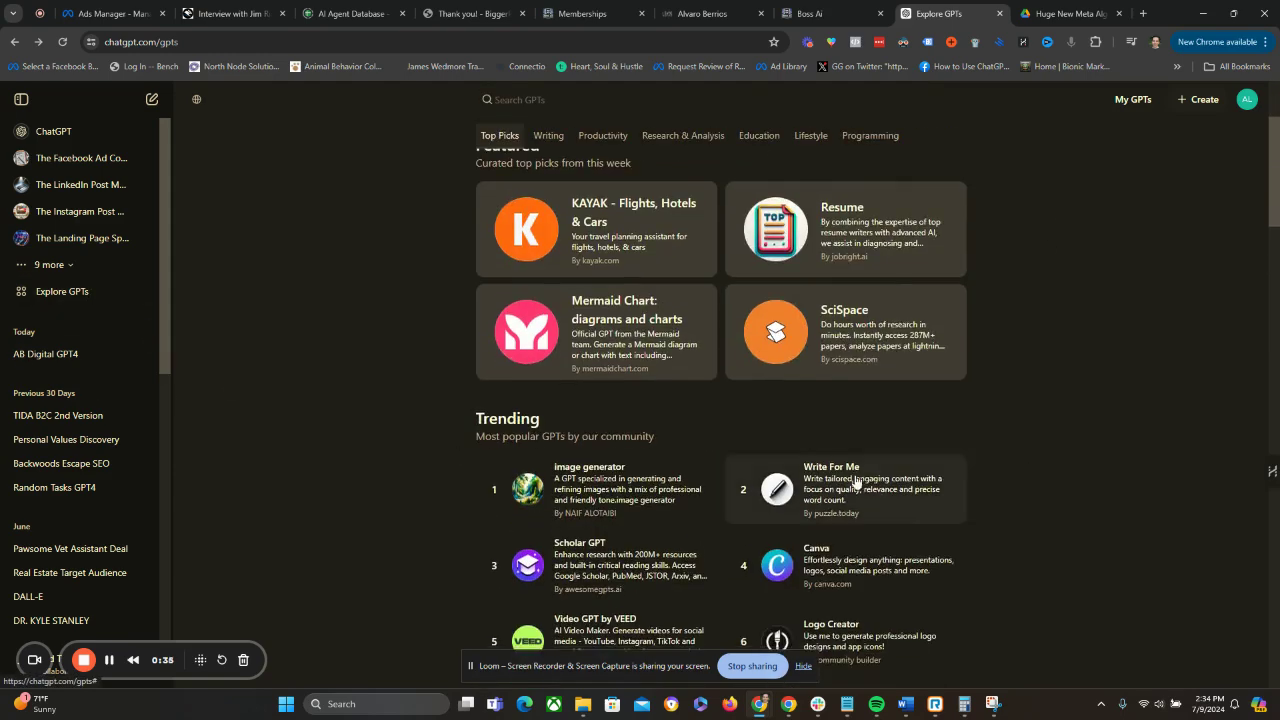
scroll(860, 480, down, 3)
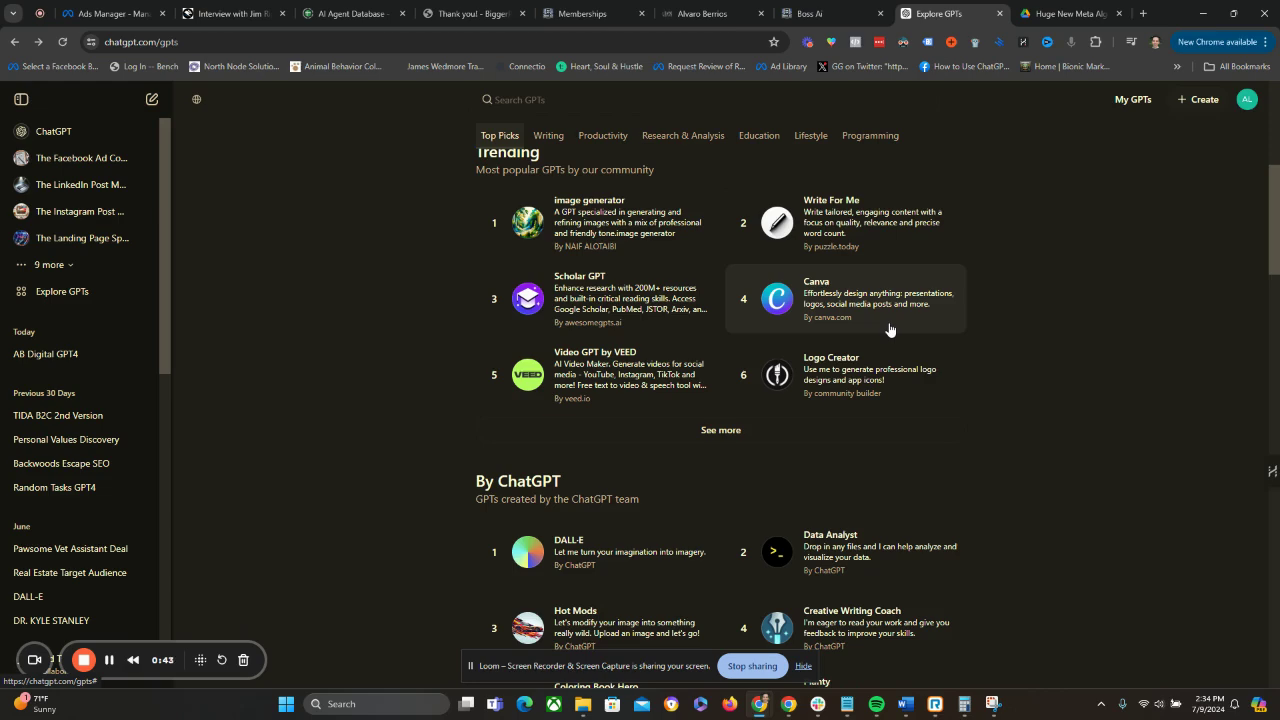
scroll(890, 330, down, 2)
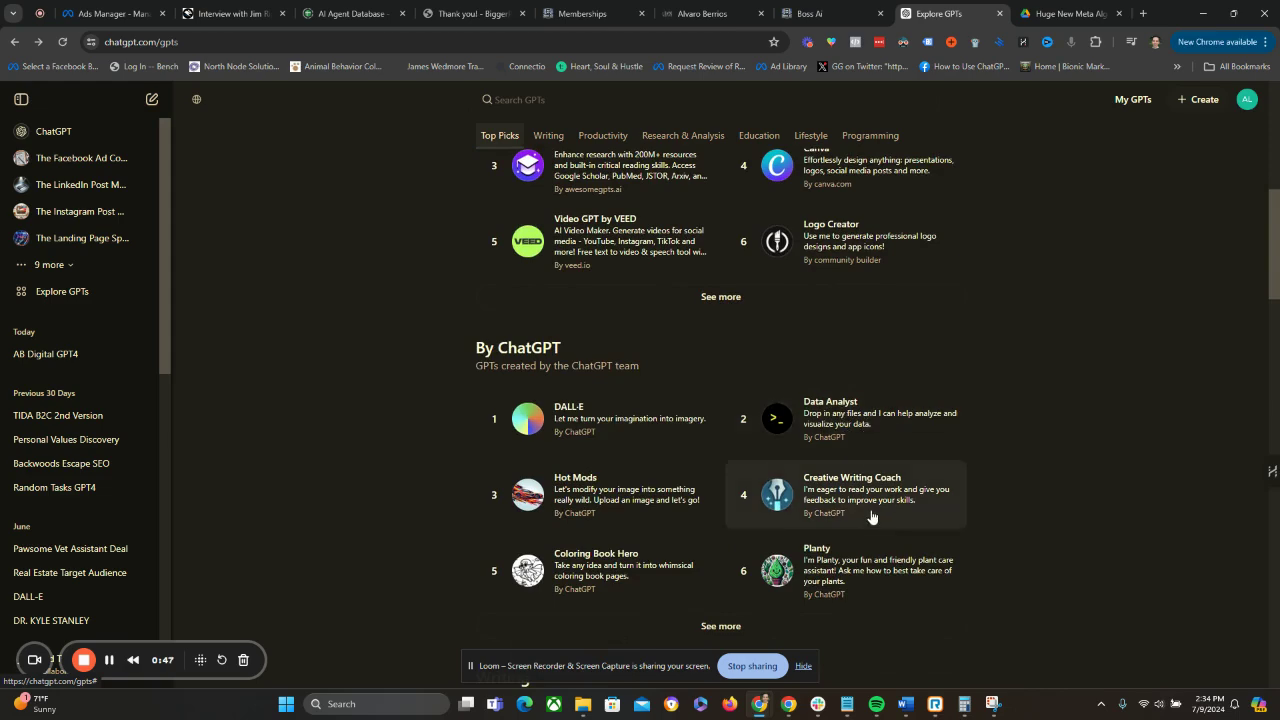
scroll(875, 514, down, 2)
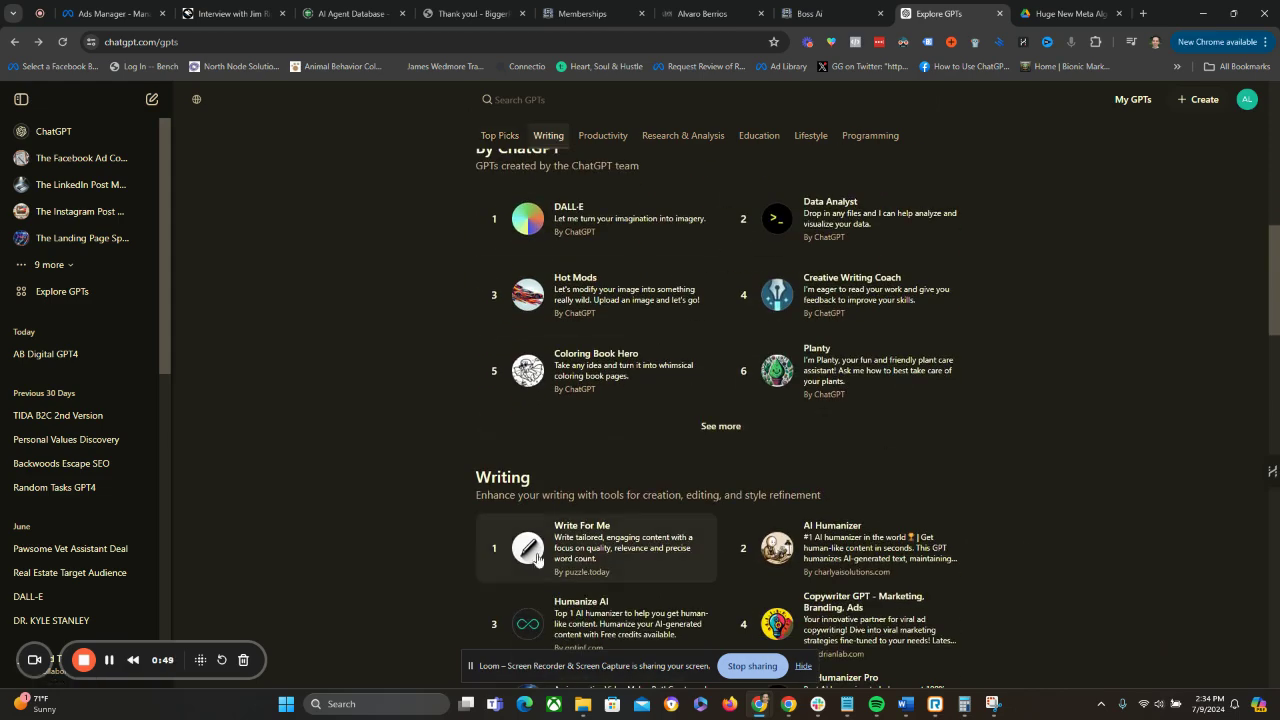
scroll(537, 558, down, 2)
scroll(410, 462, down, 3)
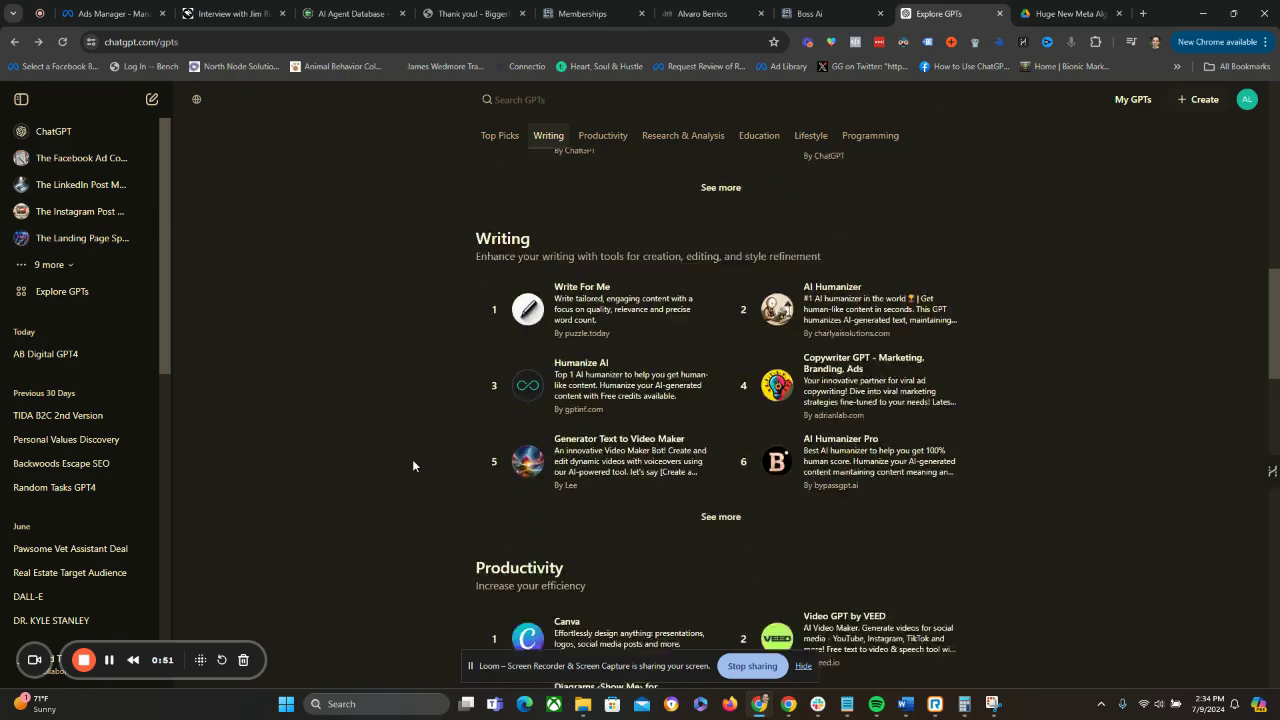
scroll(412, 465, down, 1)
scroll(412, 465, down, 3)
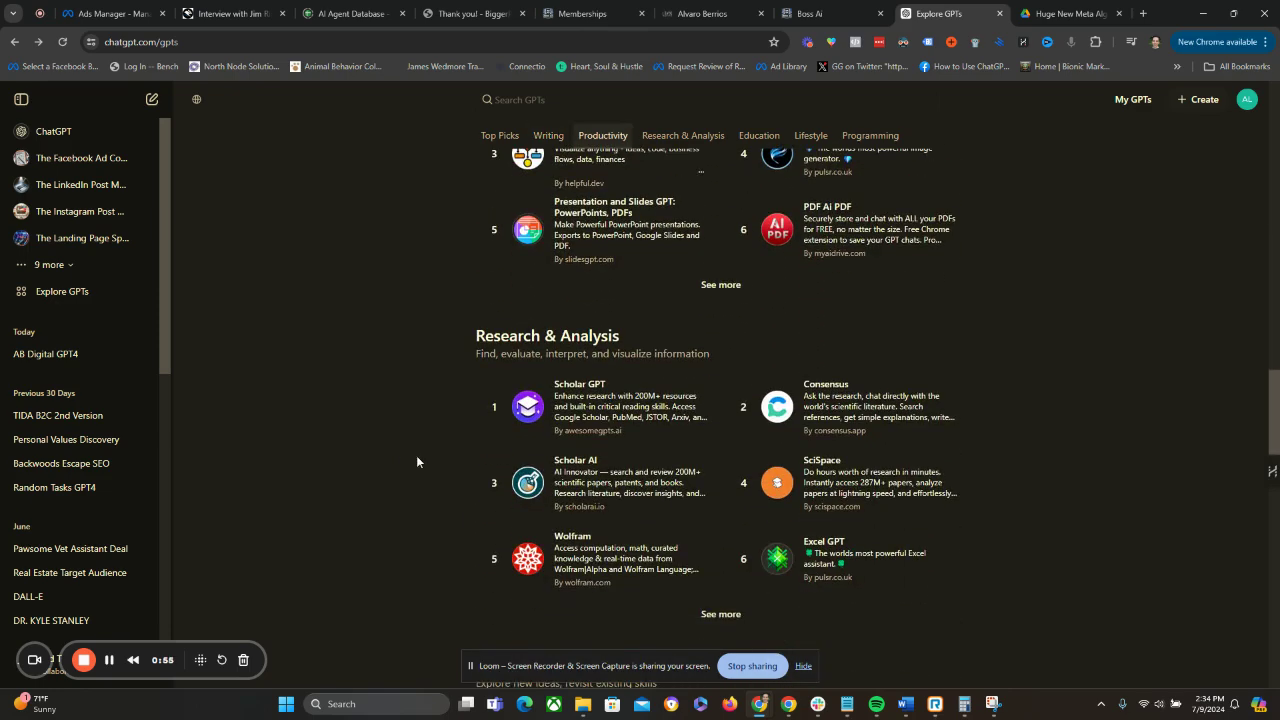
scroll(418, 461, down, 4)
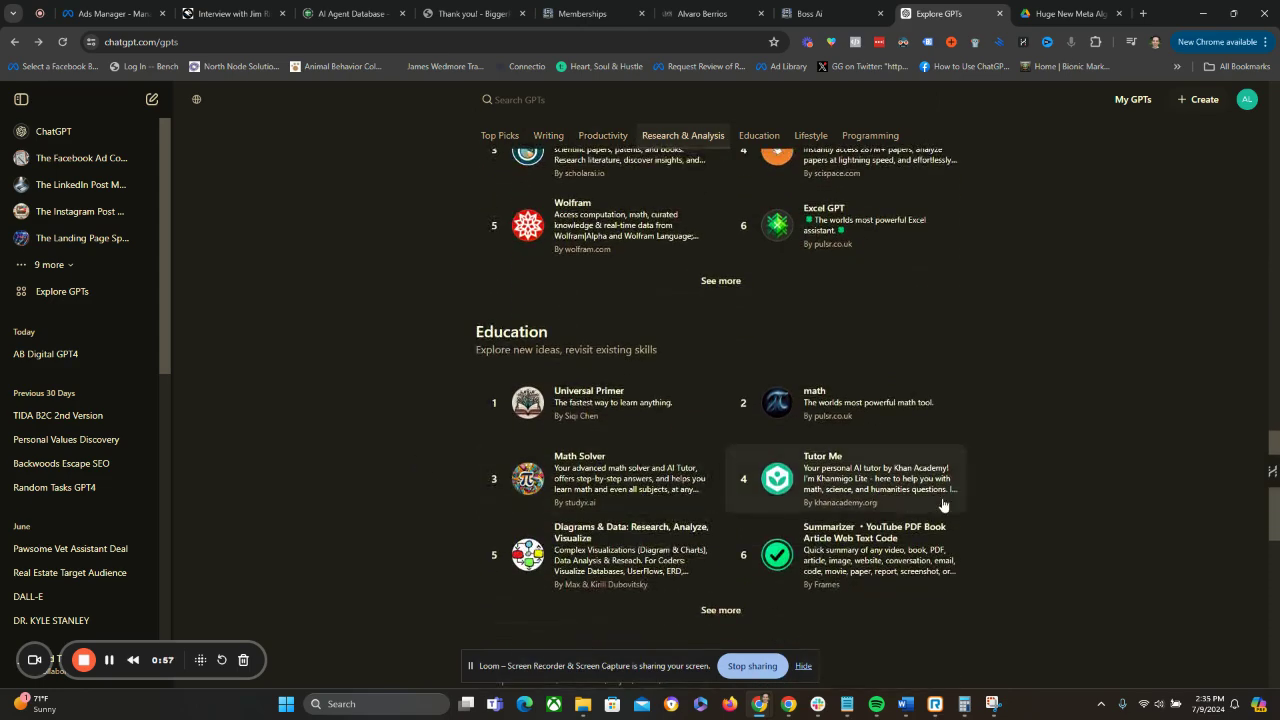
scroll(1135, 452, down, 2)
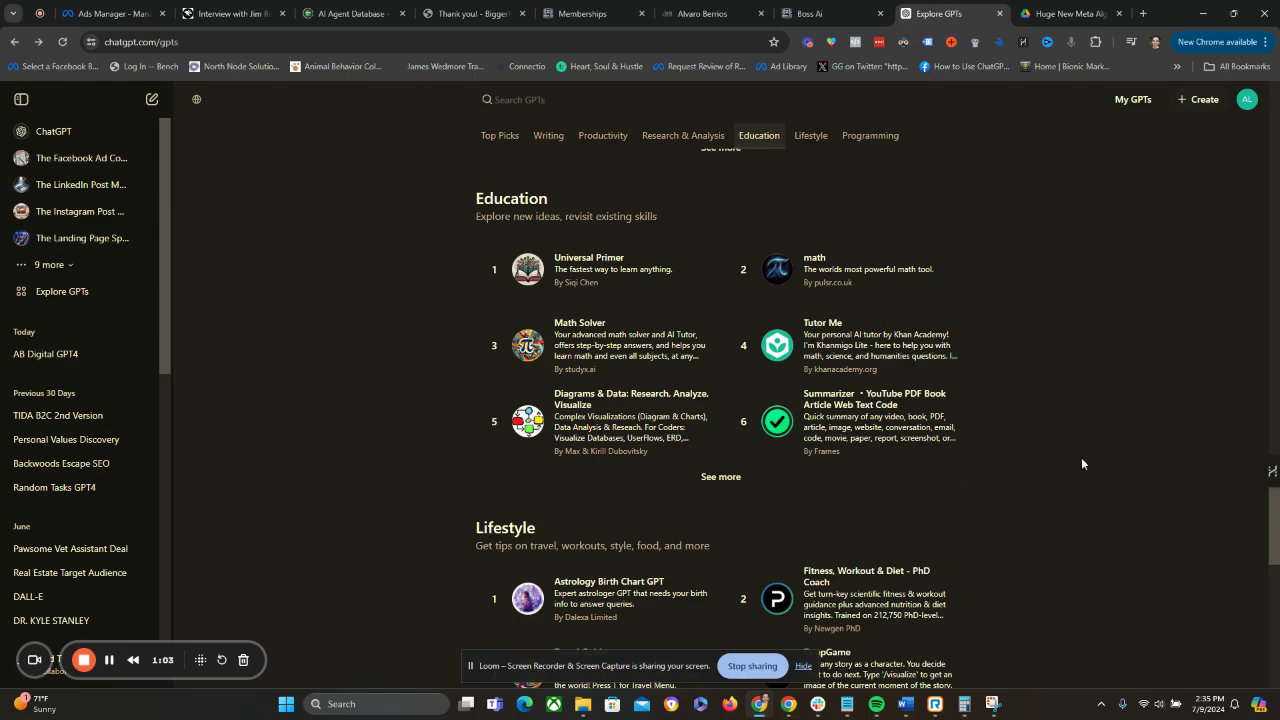
scroll(1080, 450, down, 6)
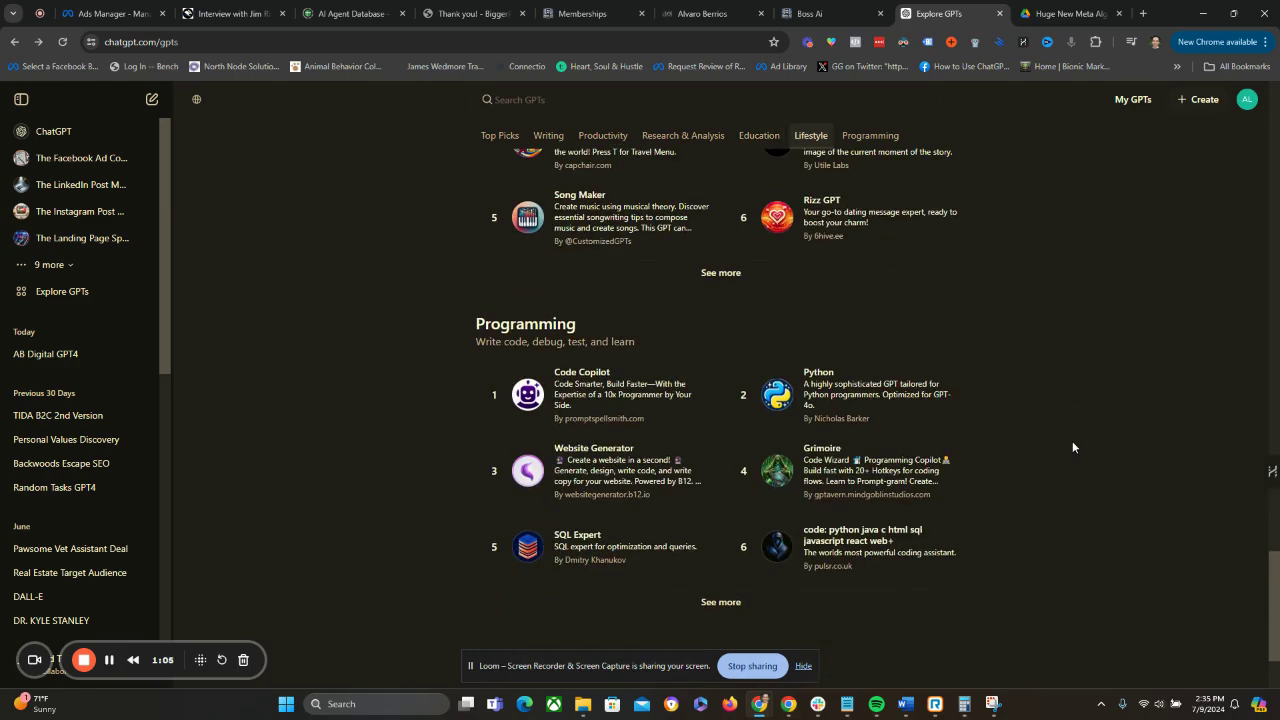
scroll(1068, 453, up, 20)
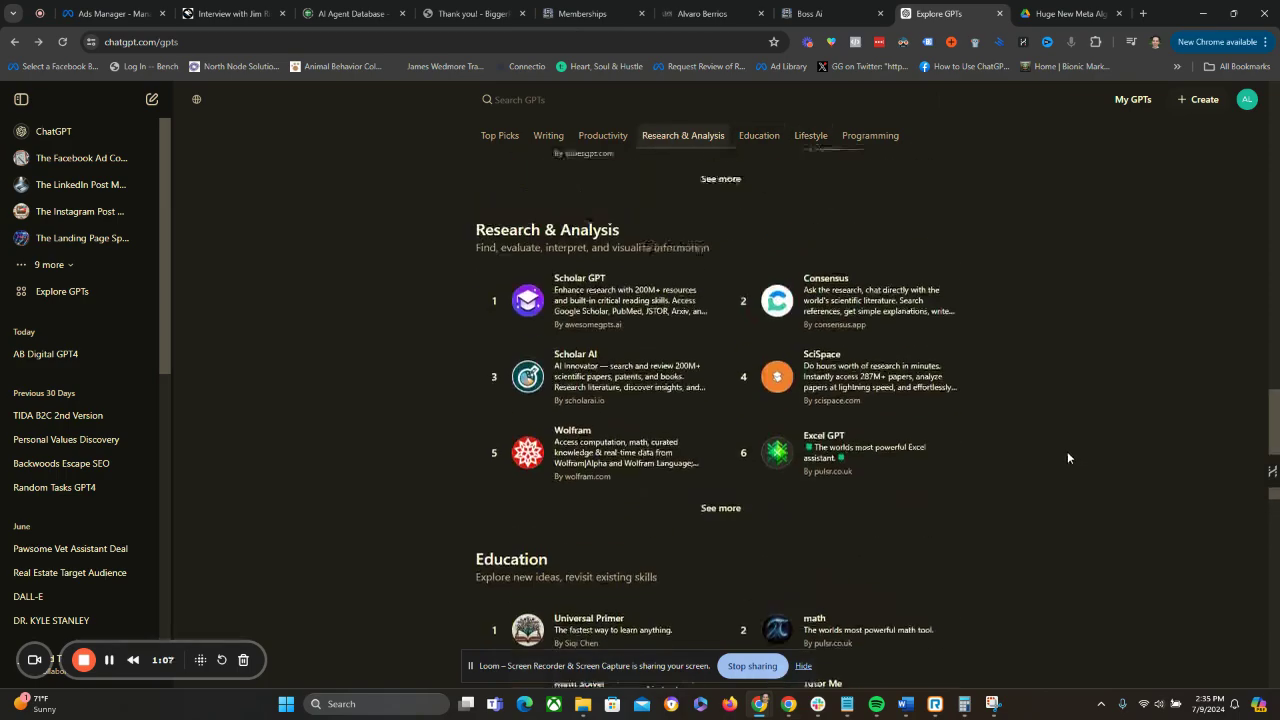
scroll(1069, 451, up, 5)
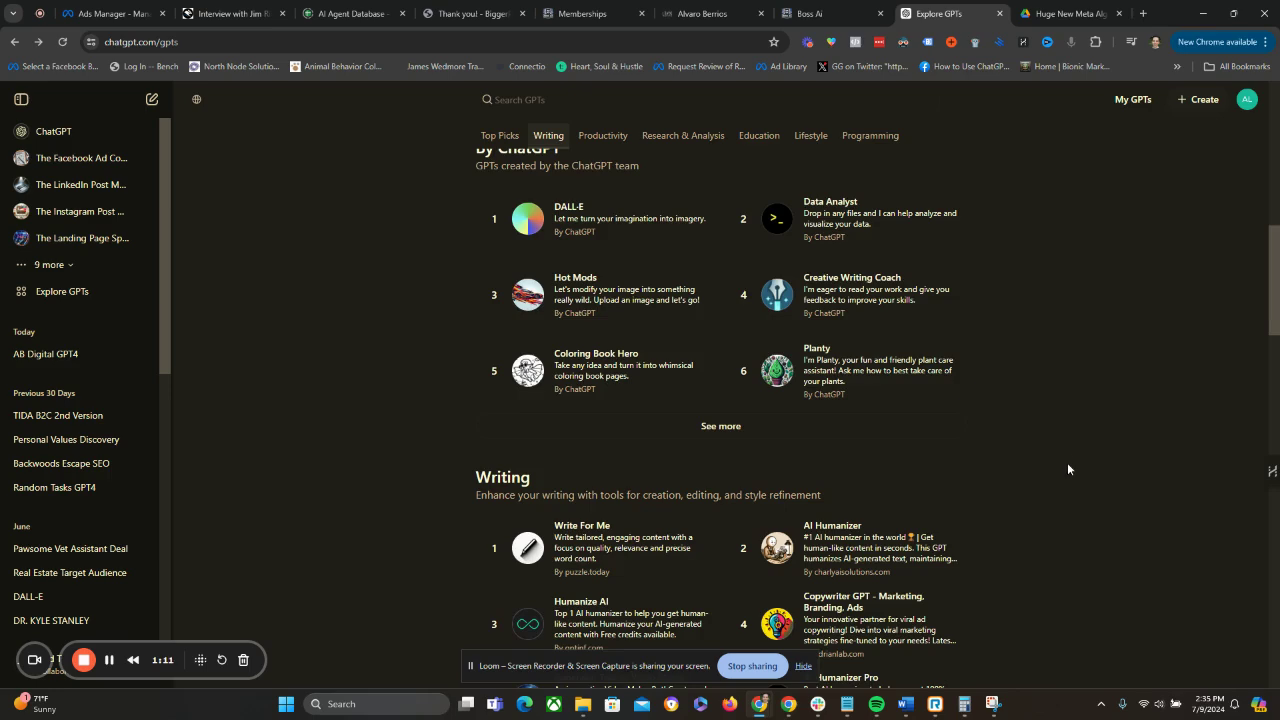
scroll(1066, 466, up, 7)
scroll(1068, 470, up, 2)
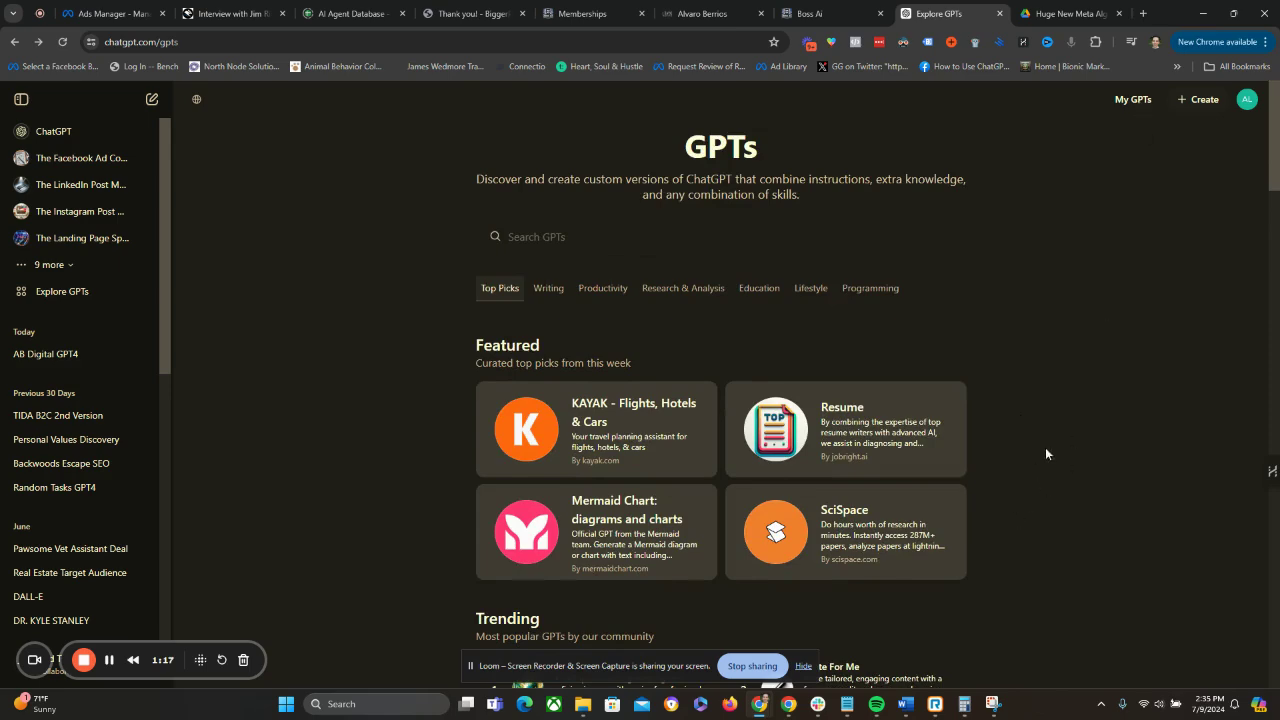
Open the account's own GPTs and review the full list of custom GPTs.
click(1133, 99)
scroll(931, 437, down, 3)
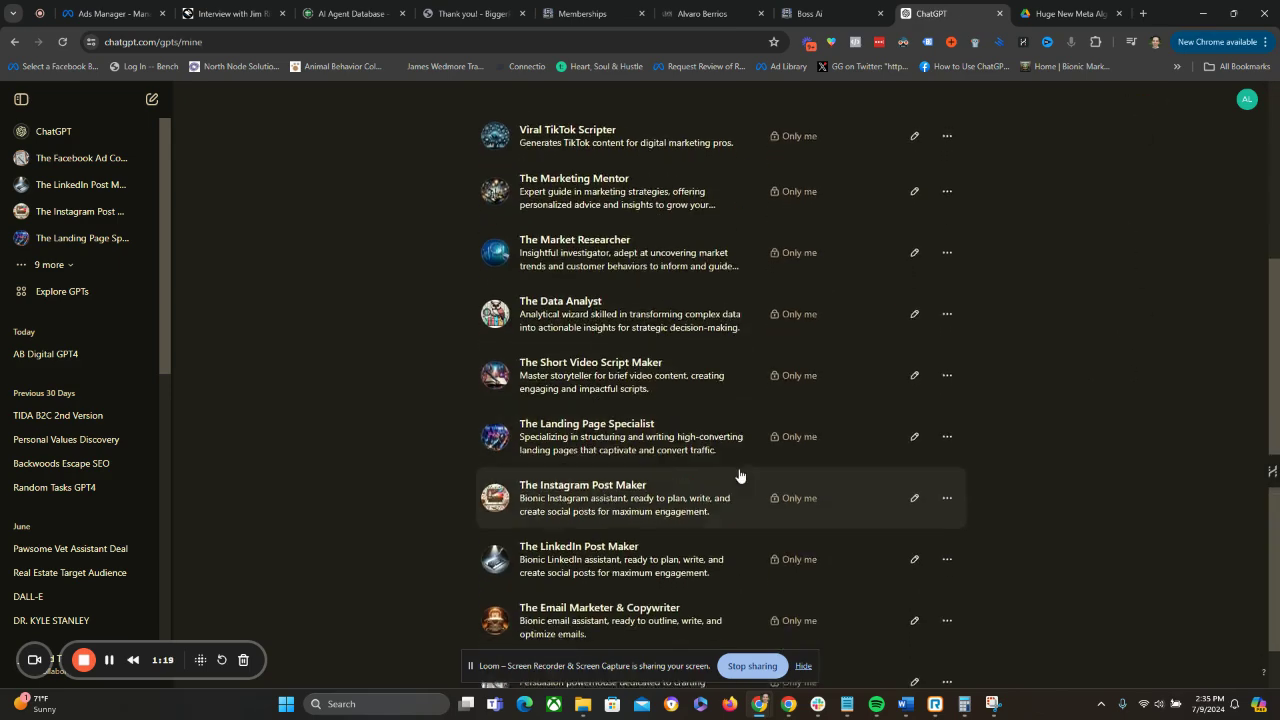
scroll(740, 475, down, 1)
drag(592, 672, 229, 425)
scroll(1045, 510, up, 3)
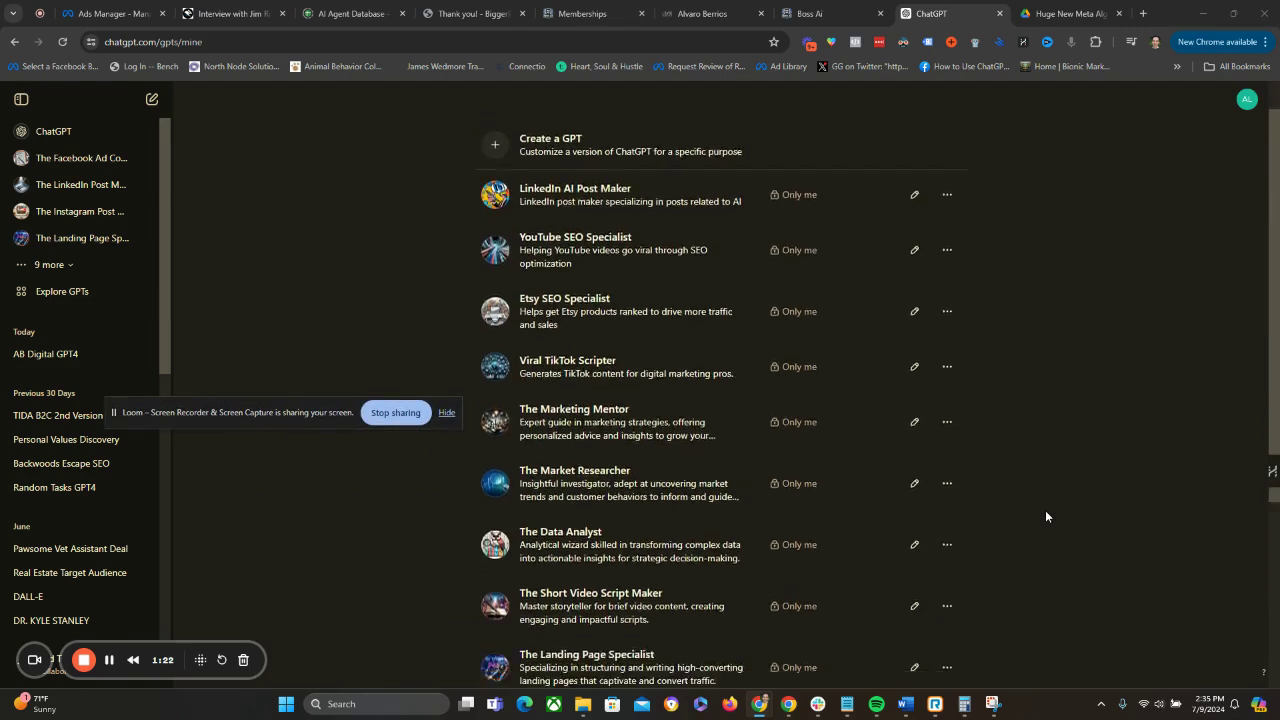
scroll(1046, 516, down, 3)
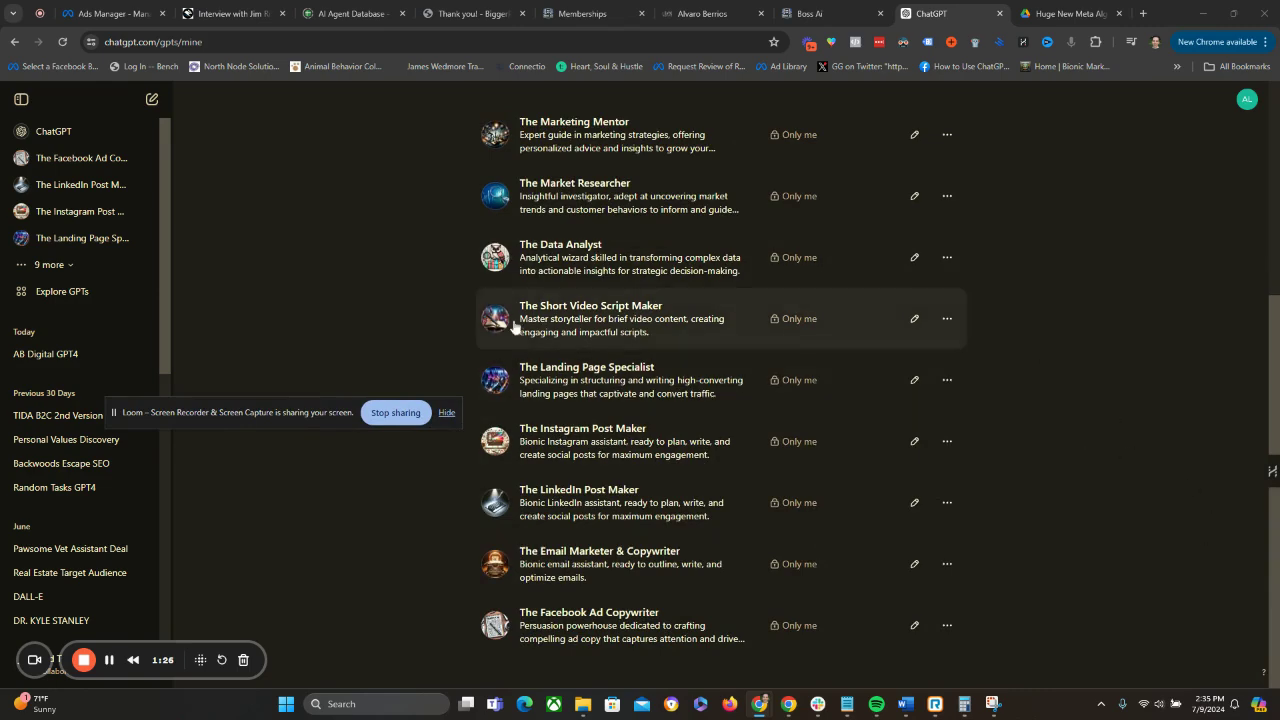
scroll(1008, 520, up, 3)
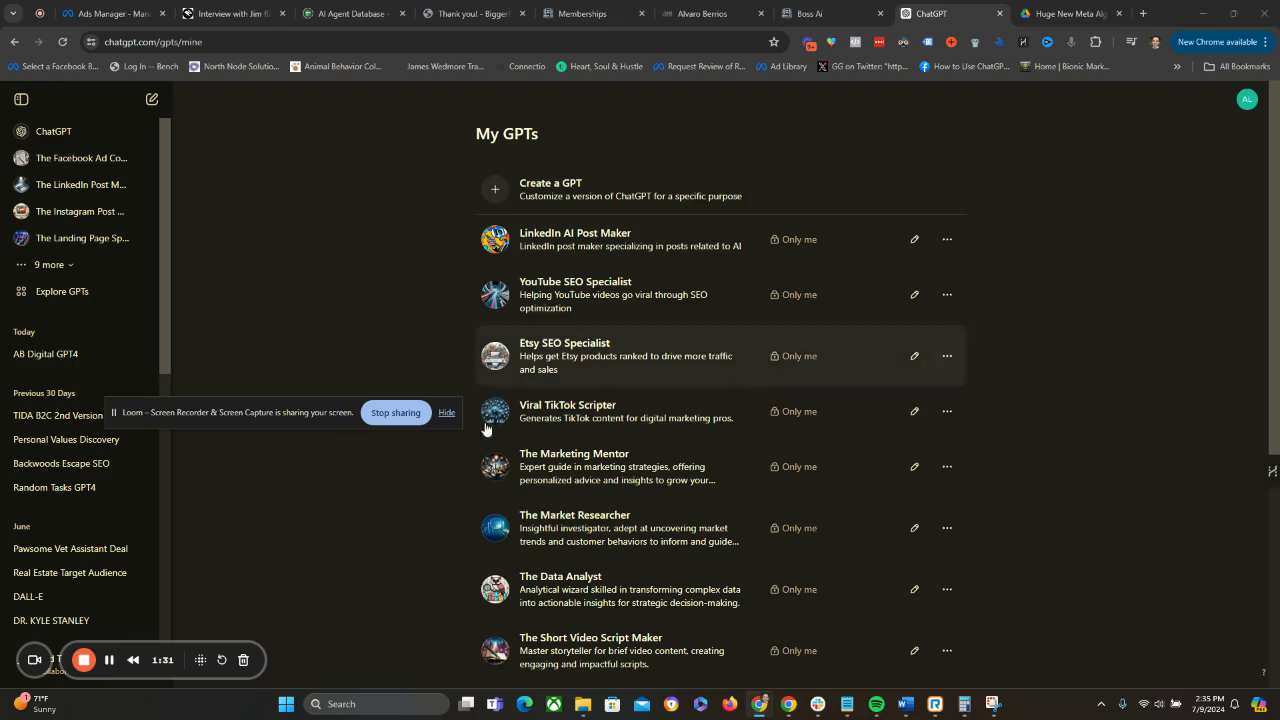
drag(277, 413, 762, 513)
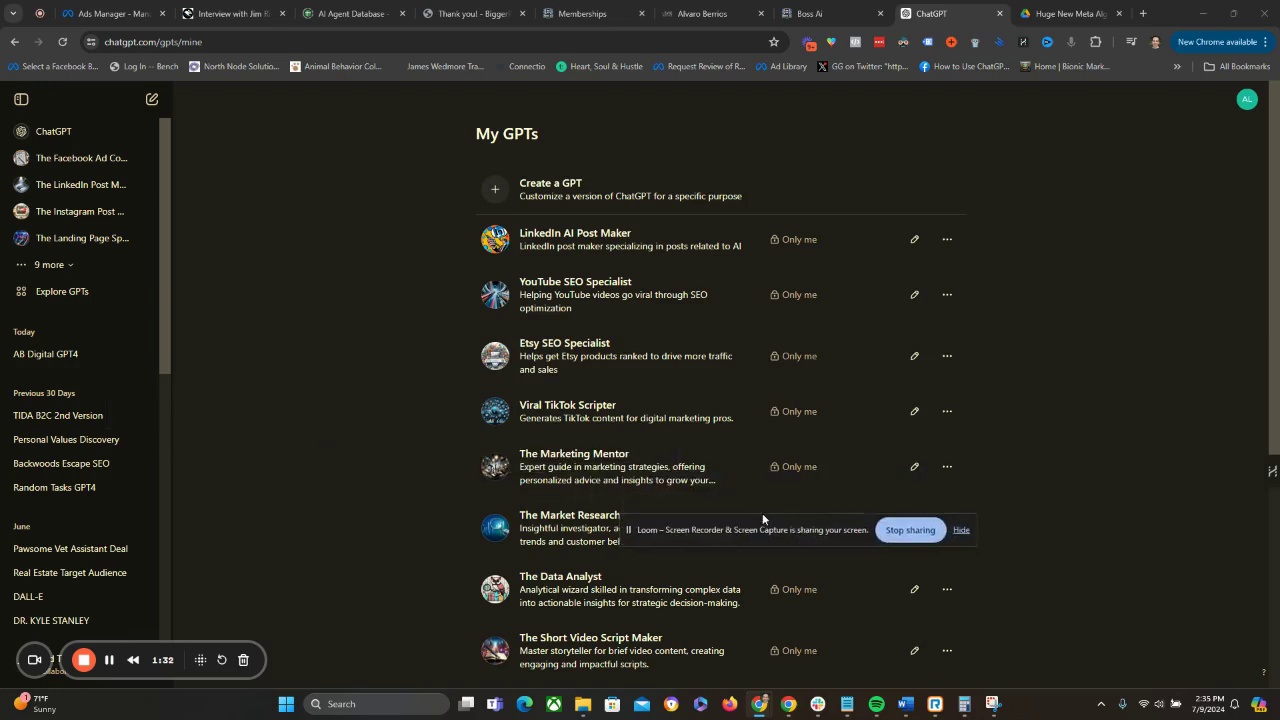
Start a new custom GPT and switch from manual configuration to the conversational GPT Builder.
click(530, 194)
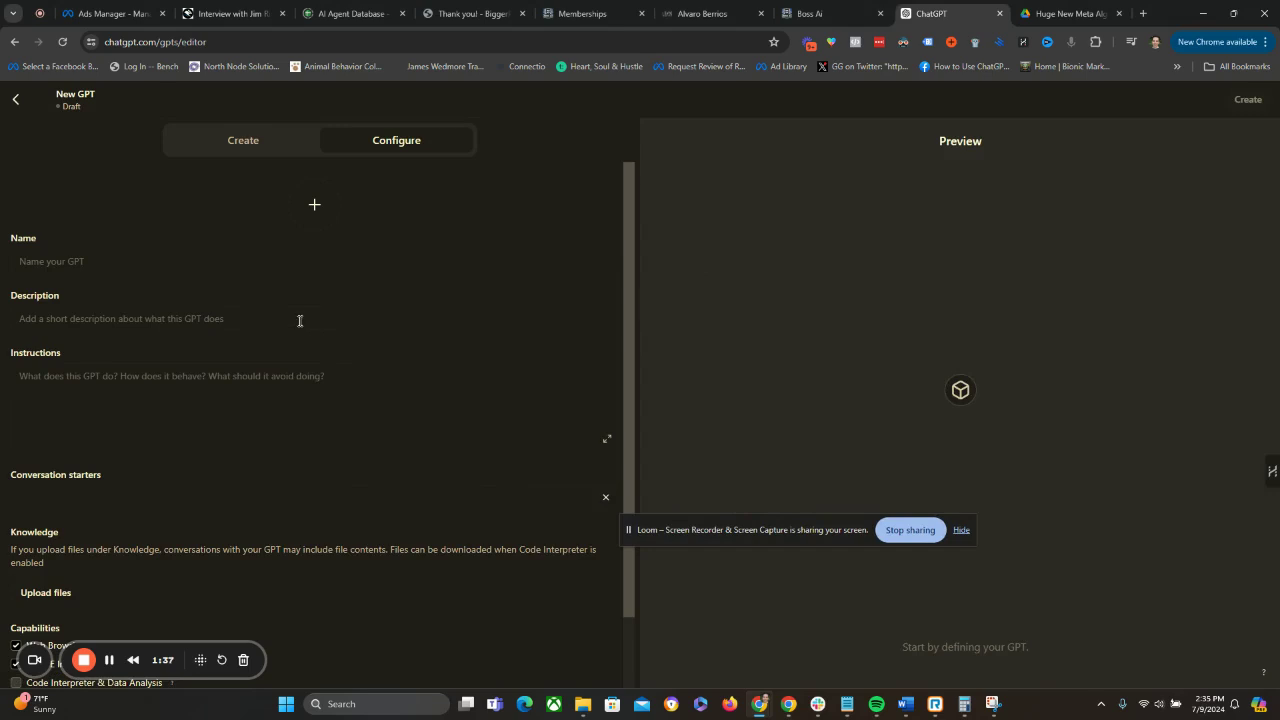
drag(720, 532, 995, 668)
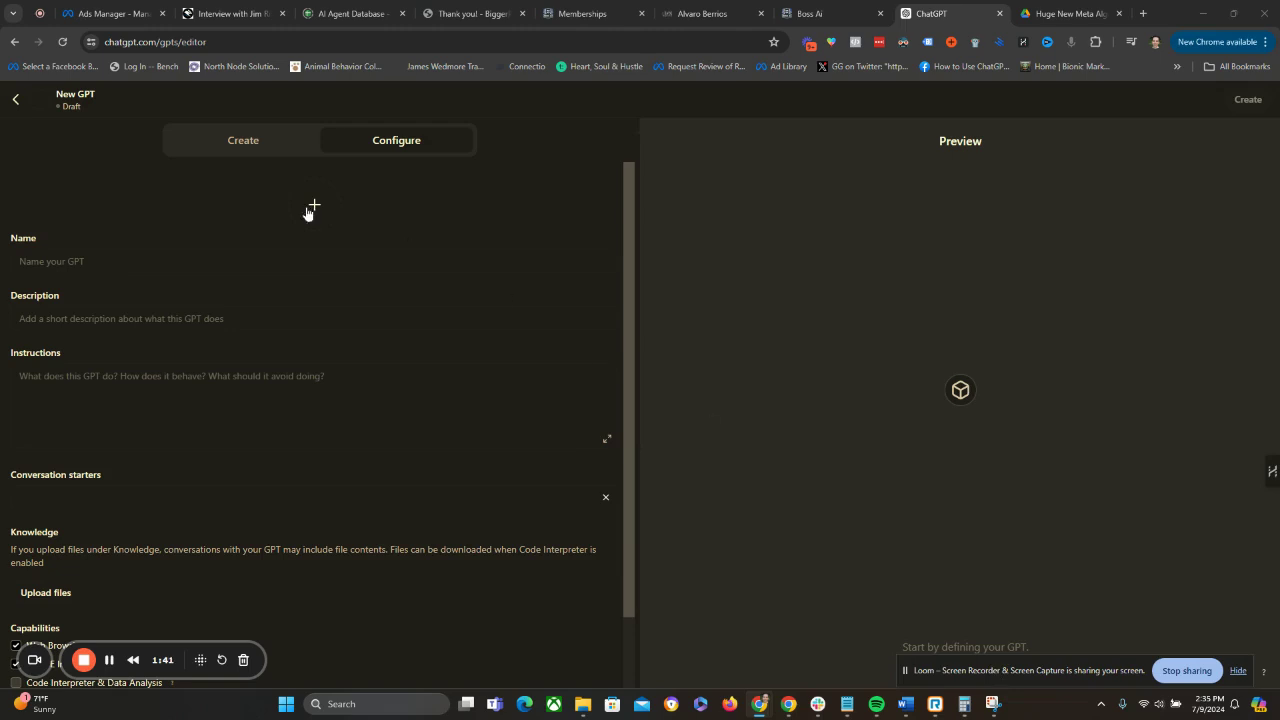
click(229, 145)
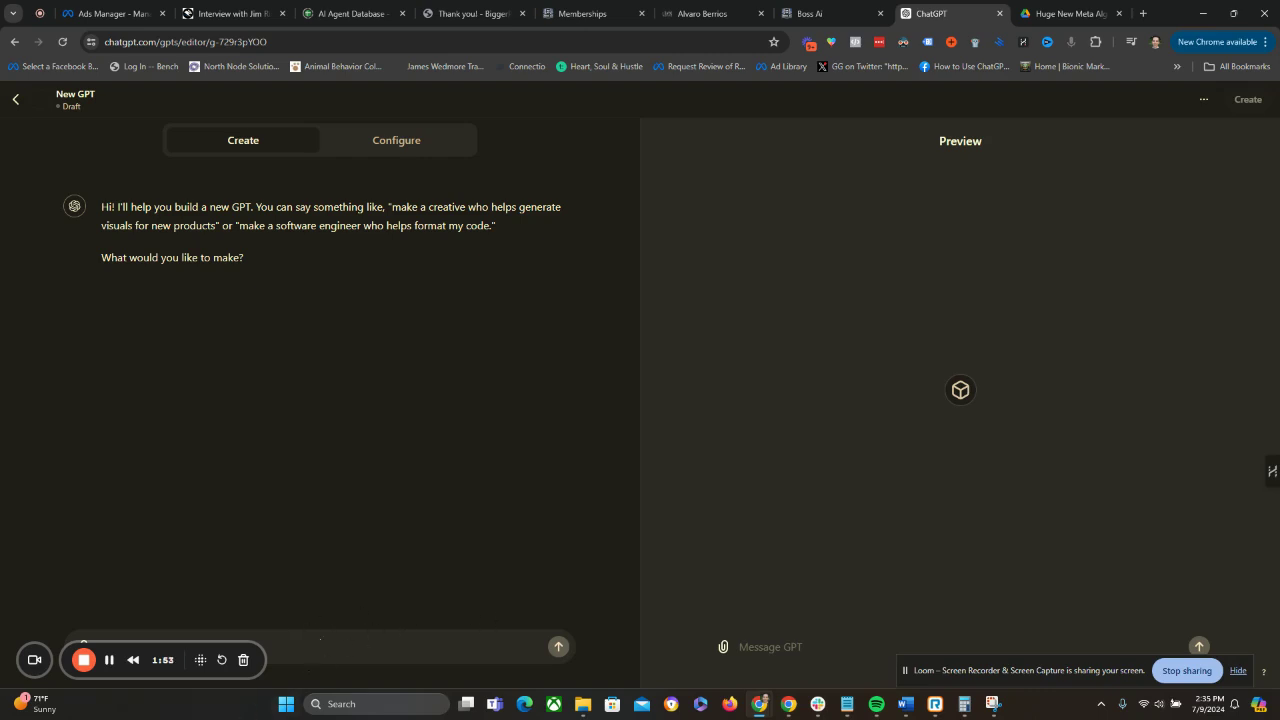
drag(152, 677, 1154, 626)
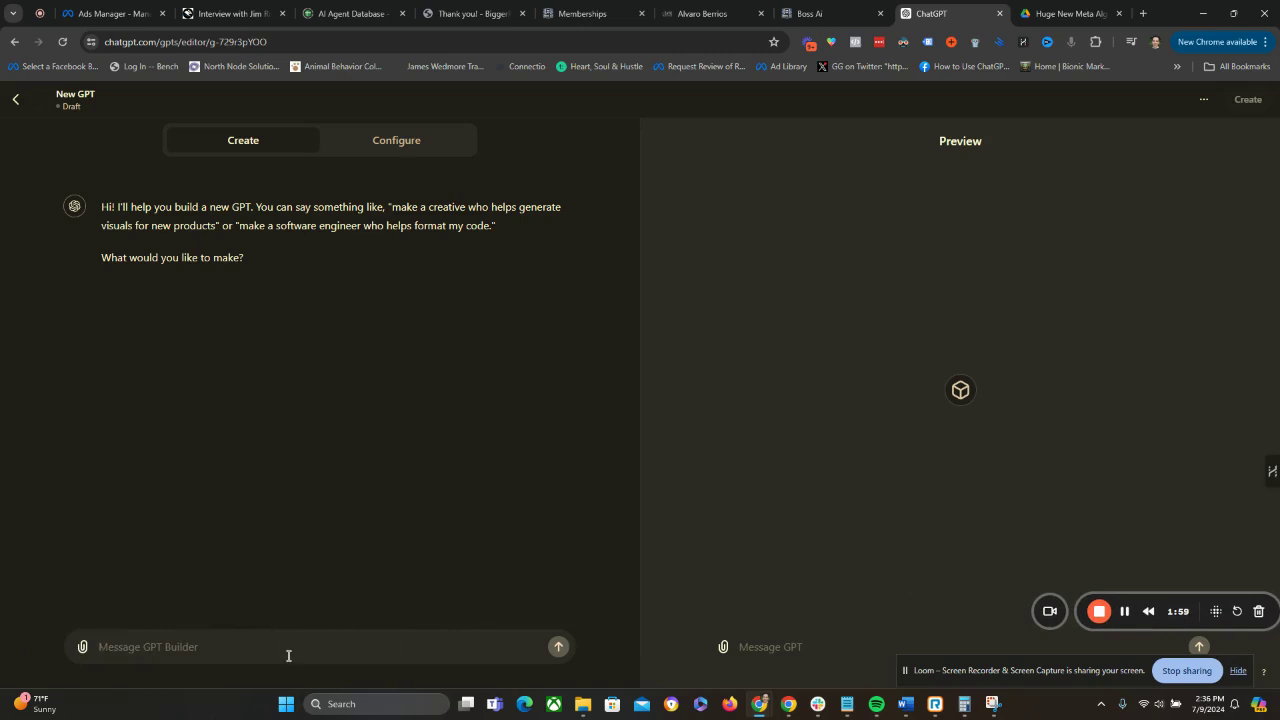
Send the GPT Builder the message "I would like to create a custom GPT that specializes in SEO for my business.".
text(I wou)
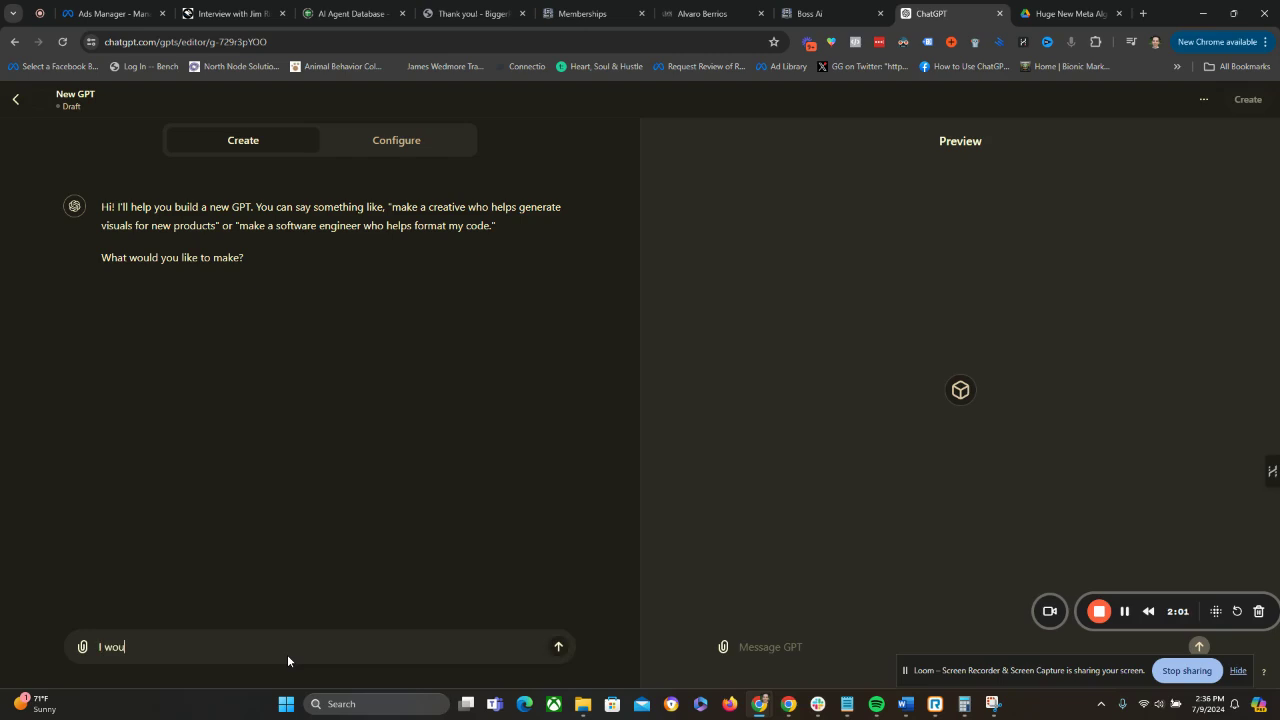
text(ld like to create a custom GPT)
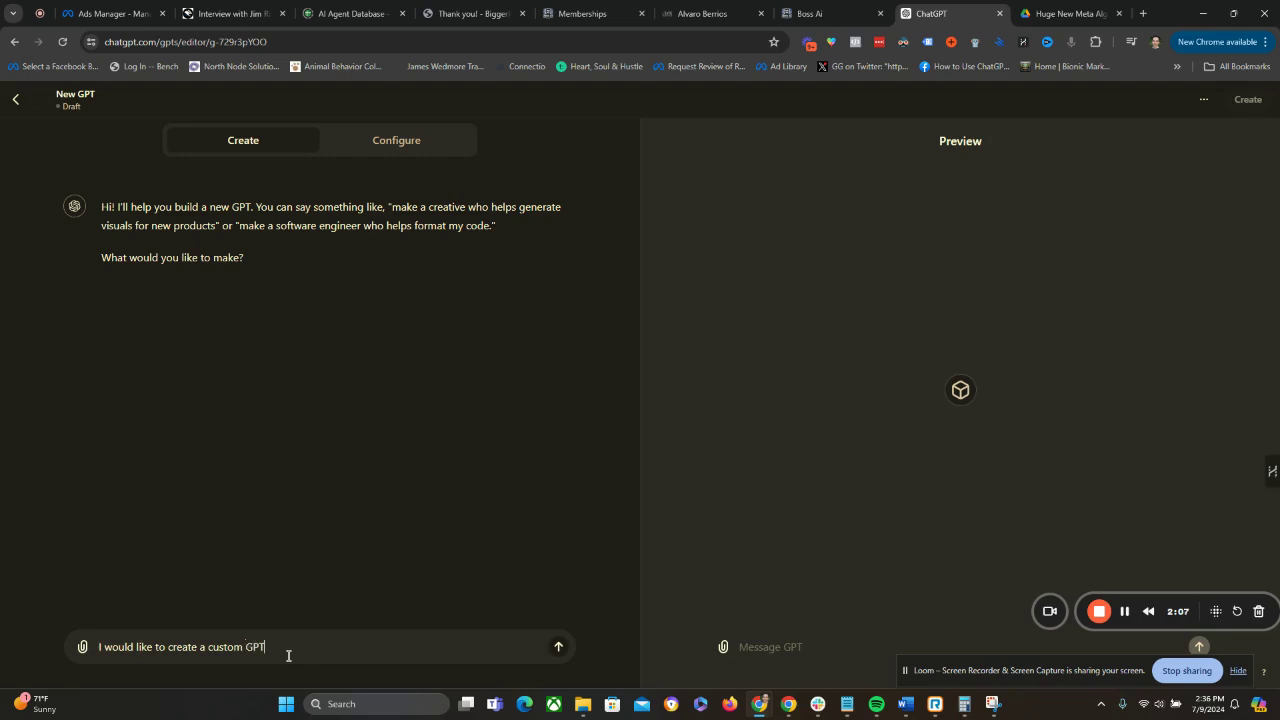
text( that specializes in SEO for my business.)
key(Return)
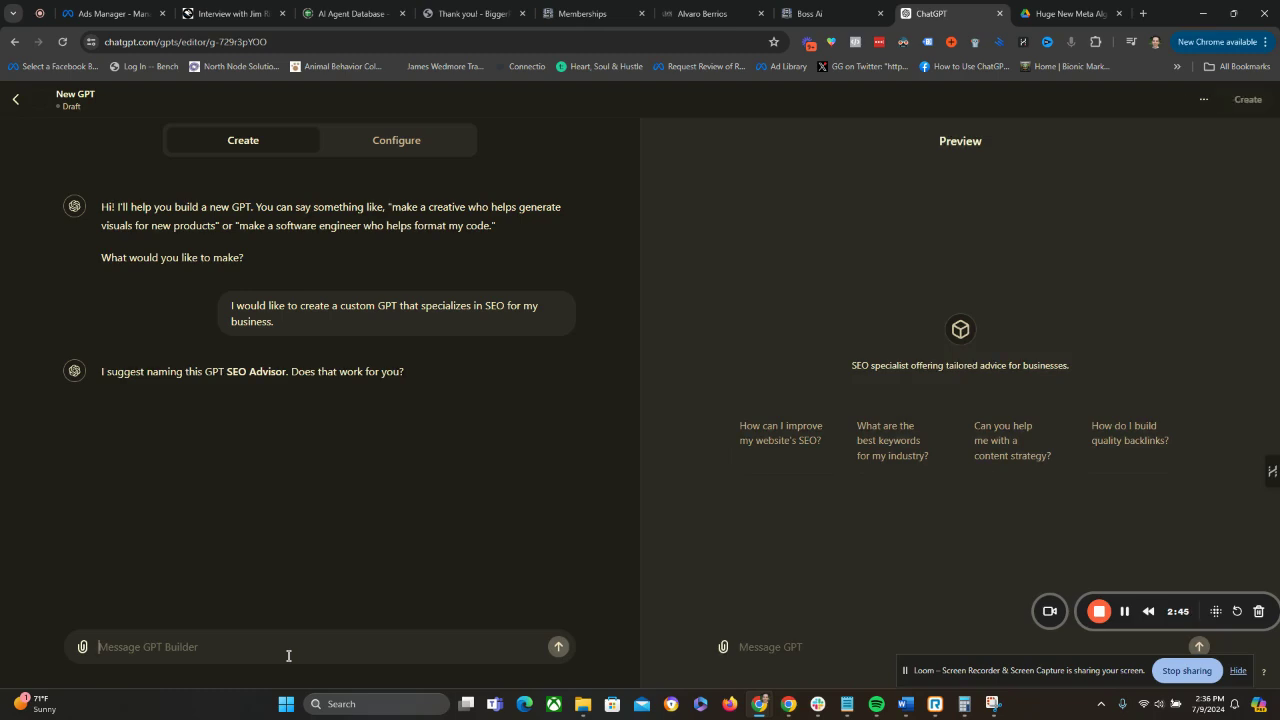
Accept the suggested name by replying "Sure, that's great. What else do you need from me to create this GPT?".
text(Sure, that's )
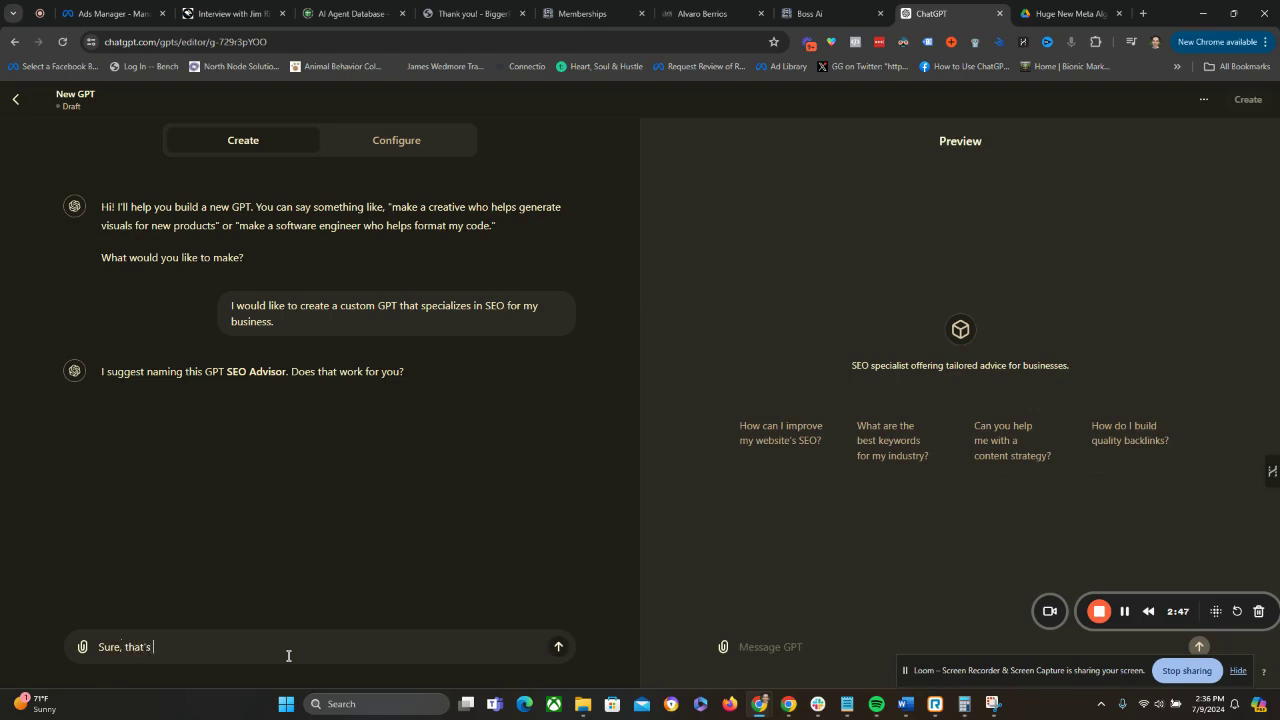
text(great. What else do you need from me)
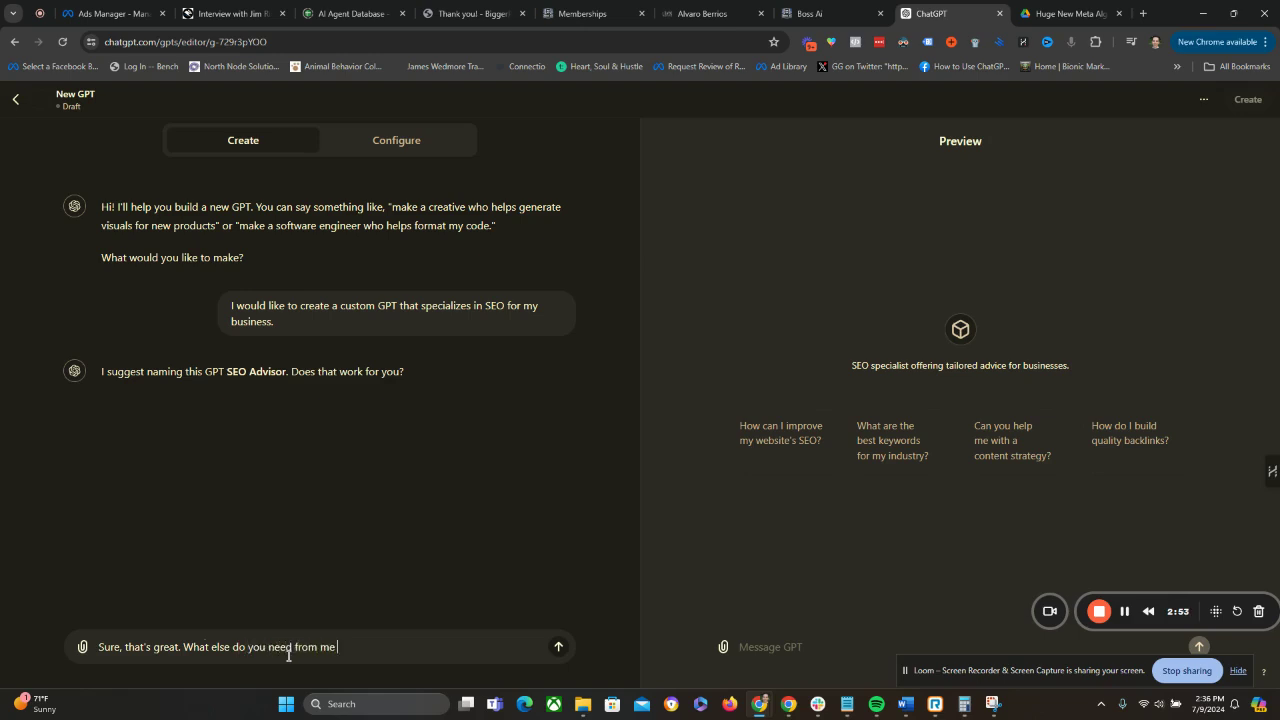
text( to create this GPT?)
key(Return)
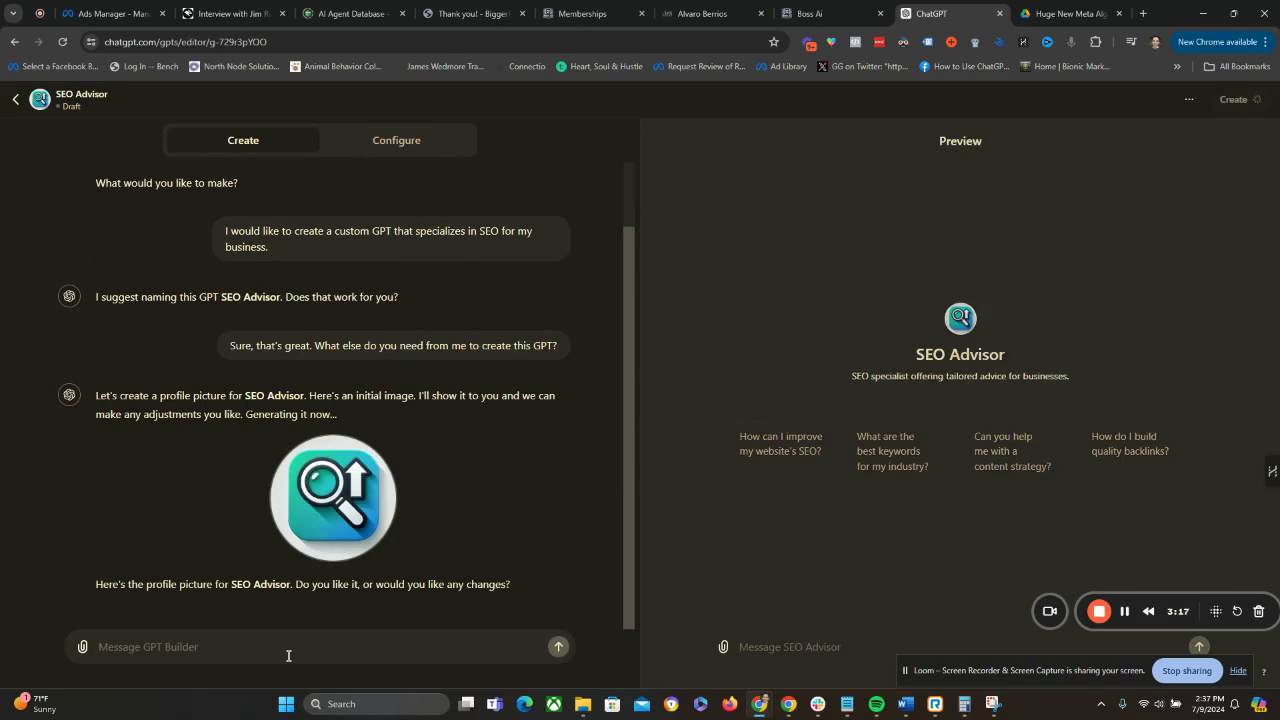
Approve the suggested profile picture by replying "That looks good" to the GPT Builder.
text(It)
key(BackSpace)
key(BackSpace)
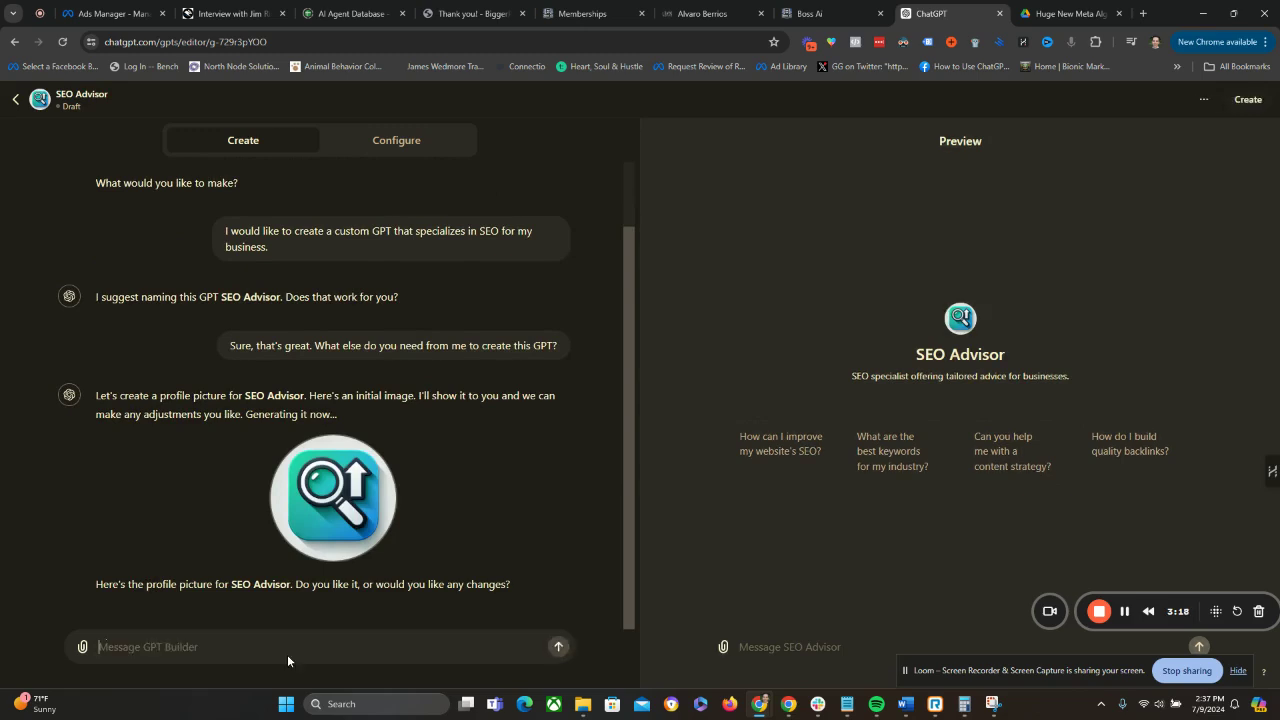
text(That looks good)
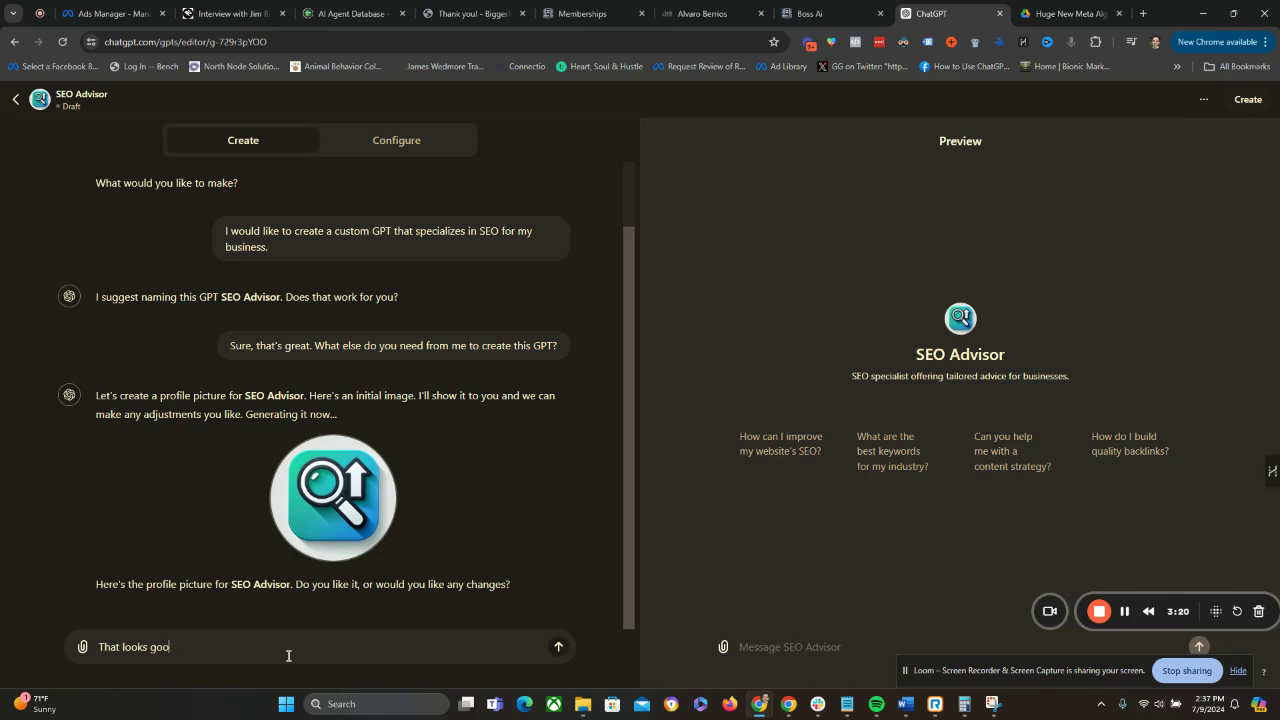
key(Return)
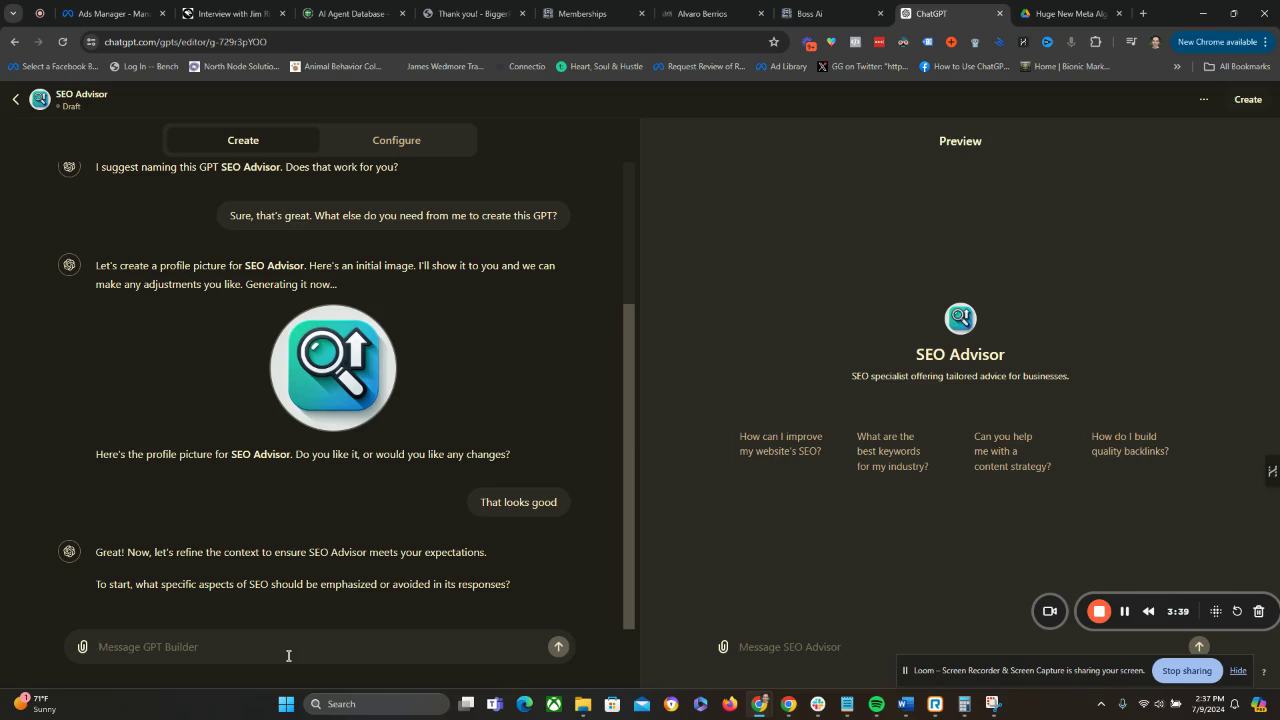
Begin the reply about SEO emphasis with "This GPT needs to specialize in work for agencies.".
text(This GPT needs to special)
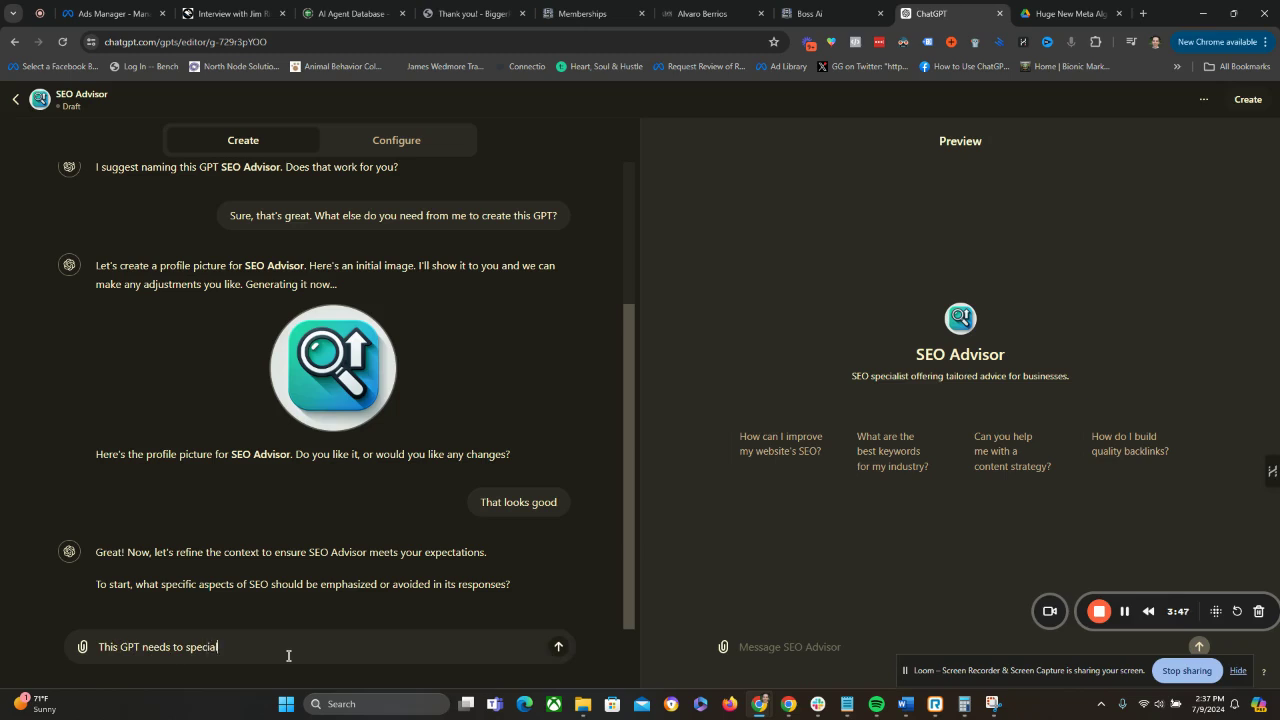
text(ize in work for agencies.)
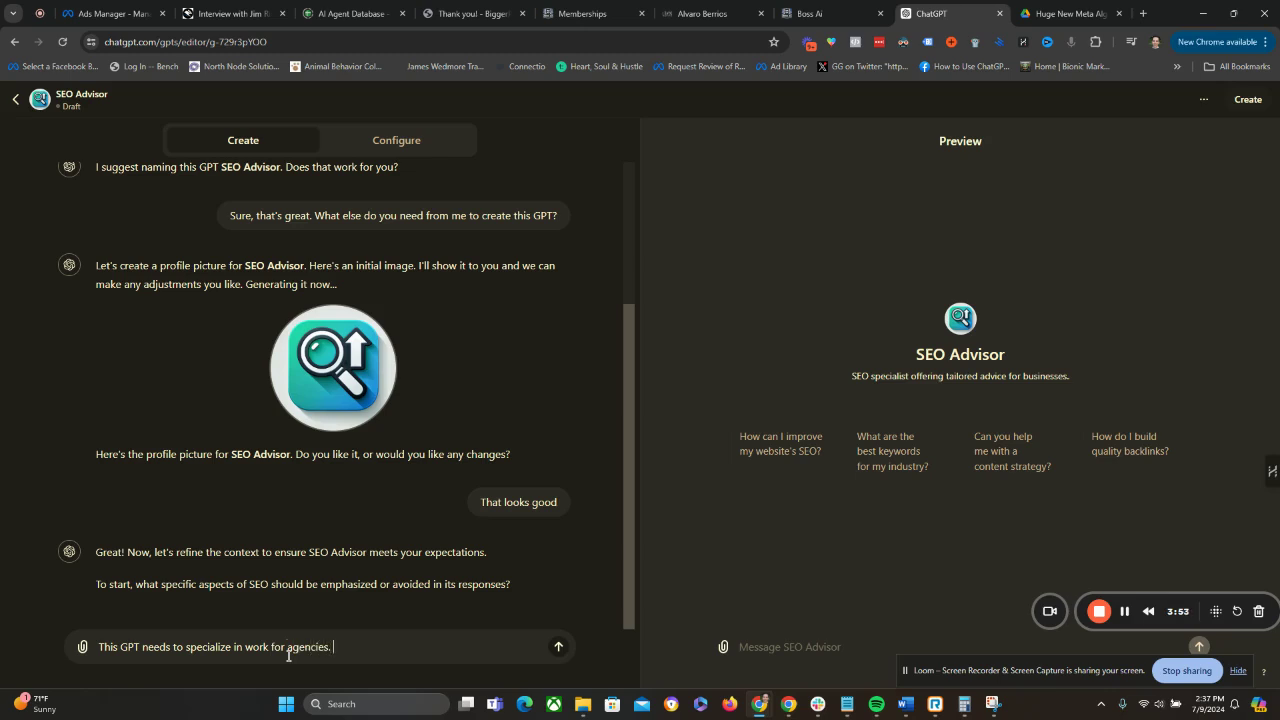
text( This is a hyper competitive spa)
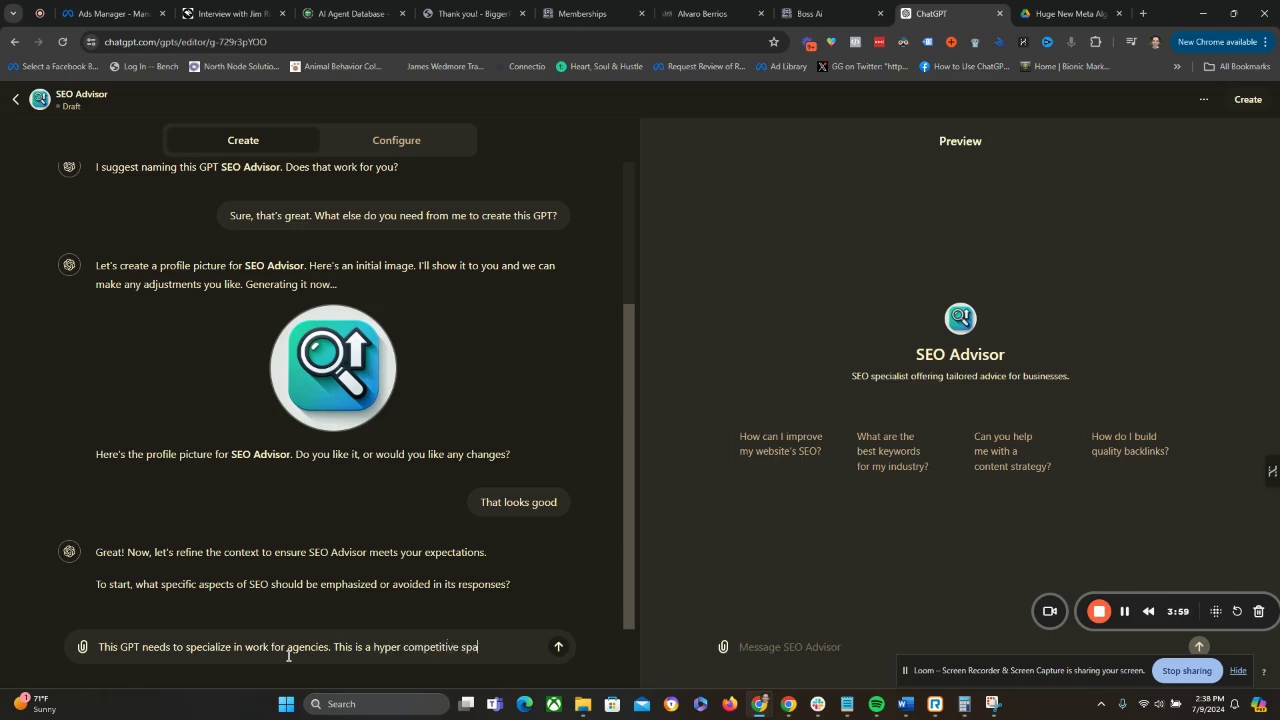
text(ce, and so the GPT always needs to)
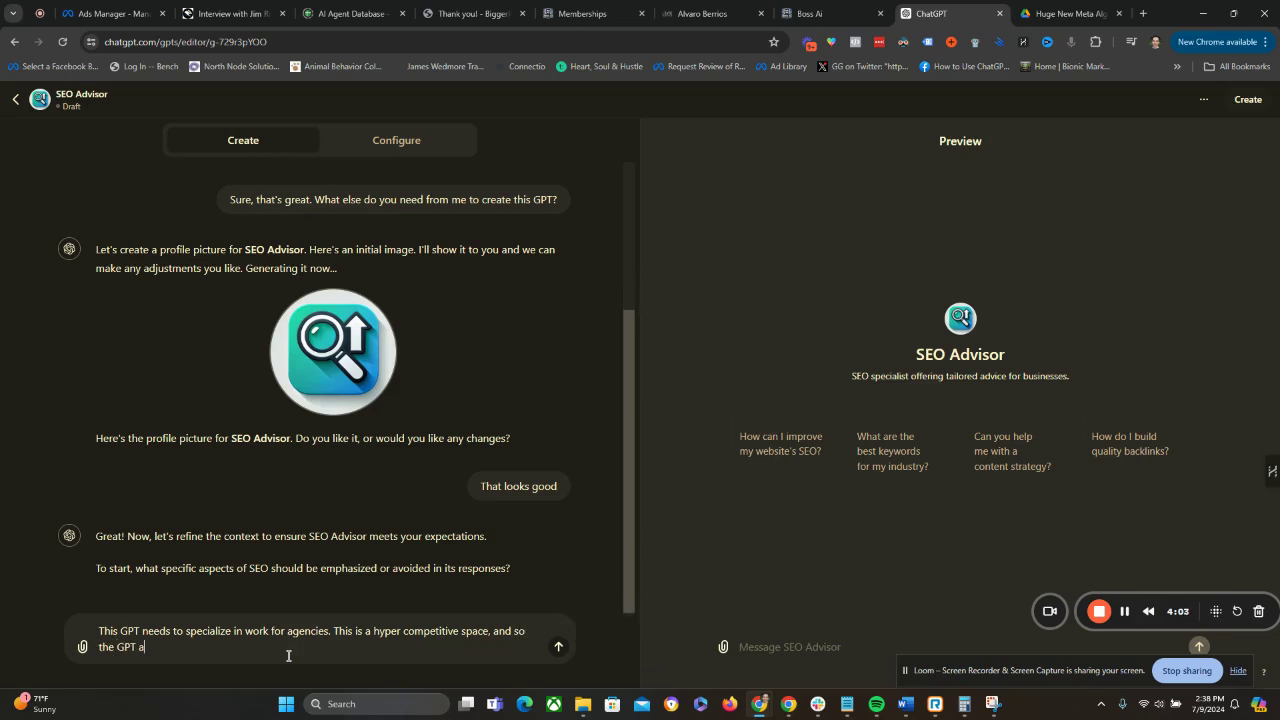
text( be on the cutting)
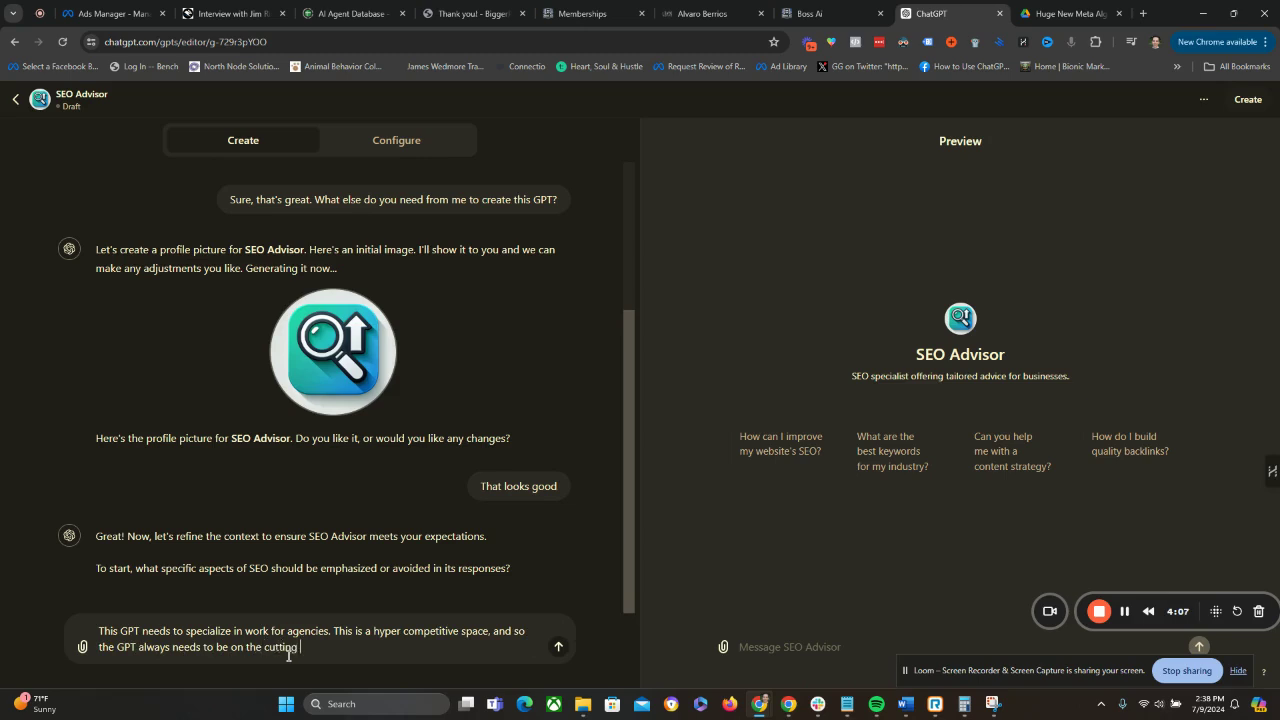
text( edge of the latest SEO tactics an)
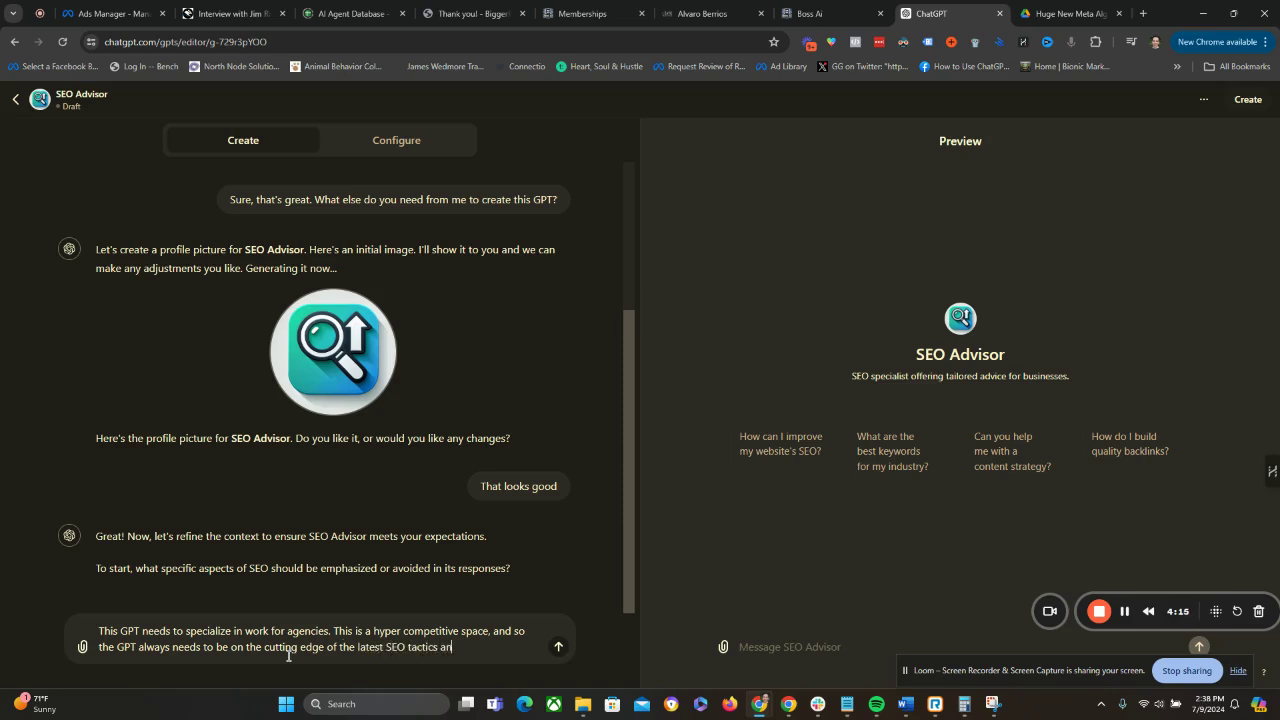
text(d strategies.)
Continue with "This is a hyper competitive space, and so the GPT always needs to be on the cutting edge of the latest SEO tactics and strategies.".
key(shift+Return)
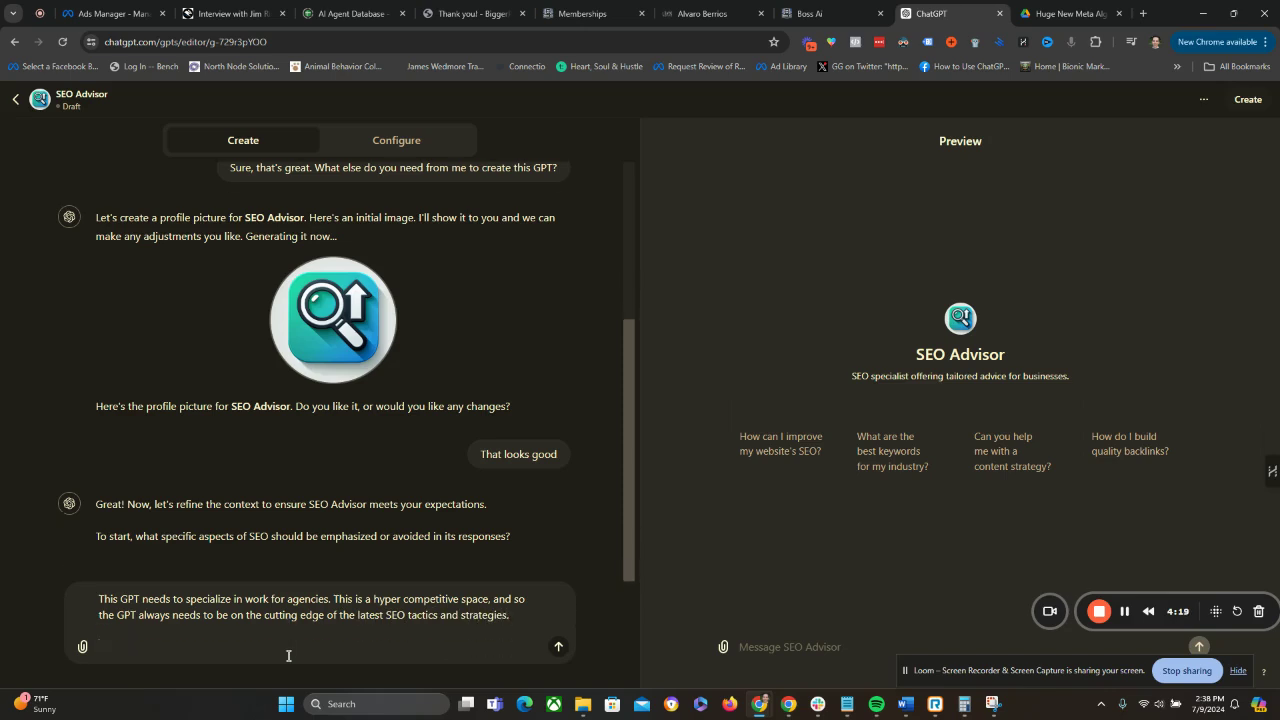
Write in a new paragraph "My target audience is businesses that are generating more than $100,000 per year".
text(My target audience is bui)
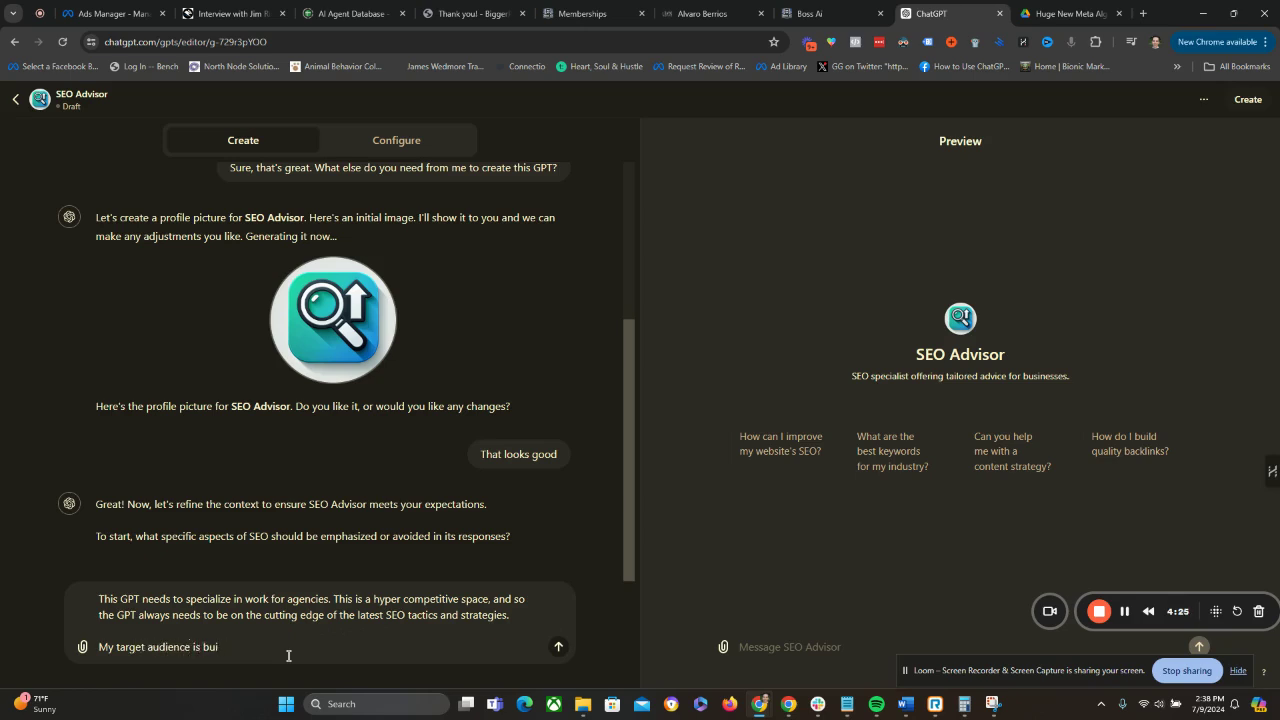
key(BackSpace)
text(sinesses that are generating m)
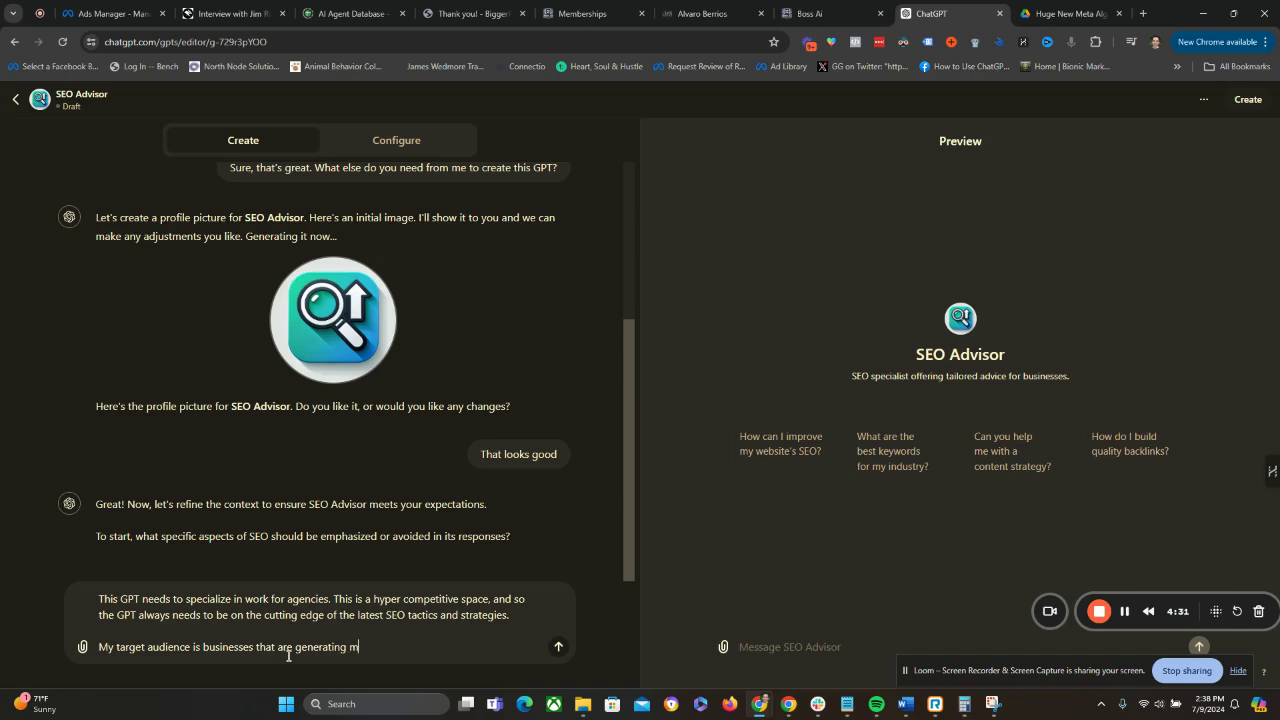
text(ore than$100,000 per year)
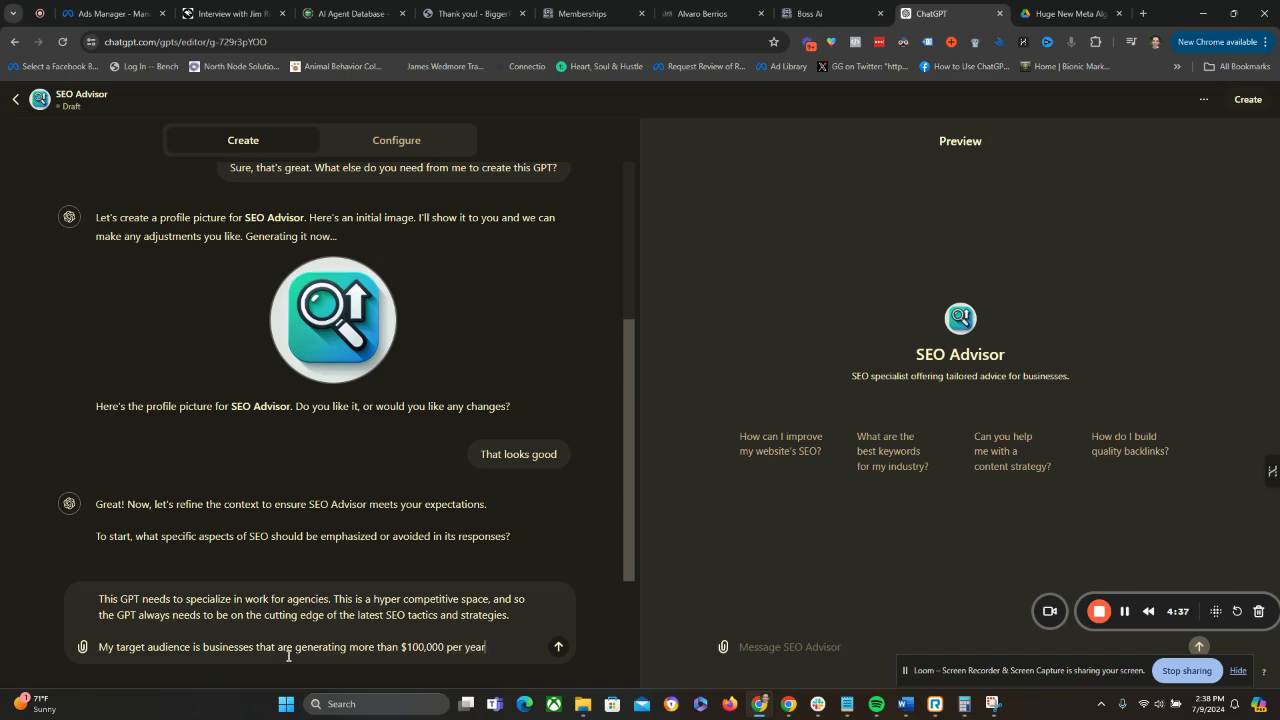
text(. And they need help)
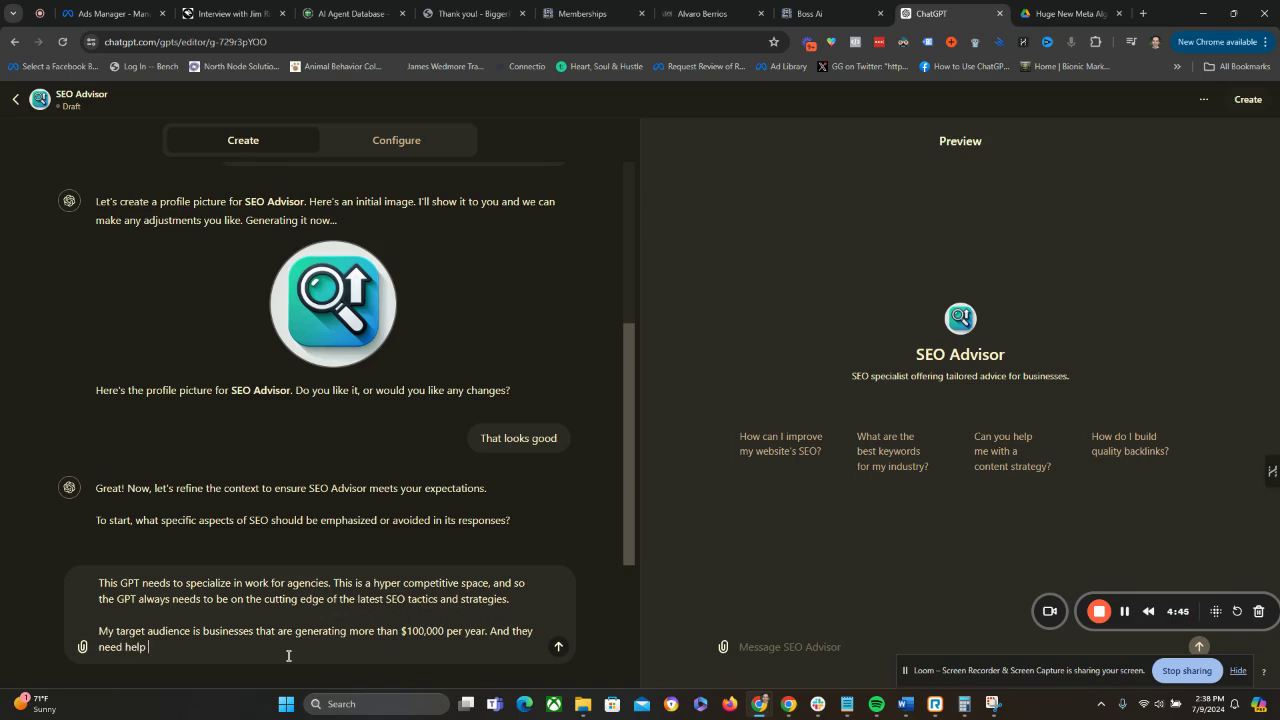
text(ogenerating leads and sales for)
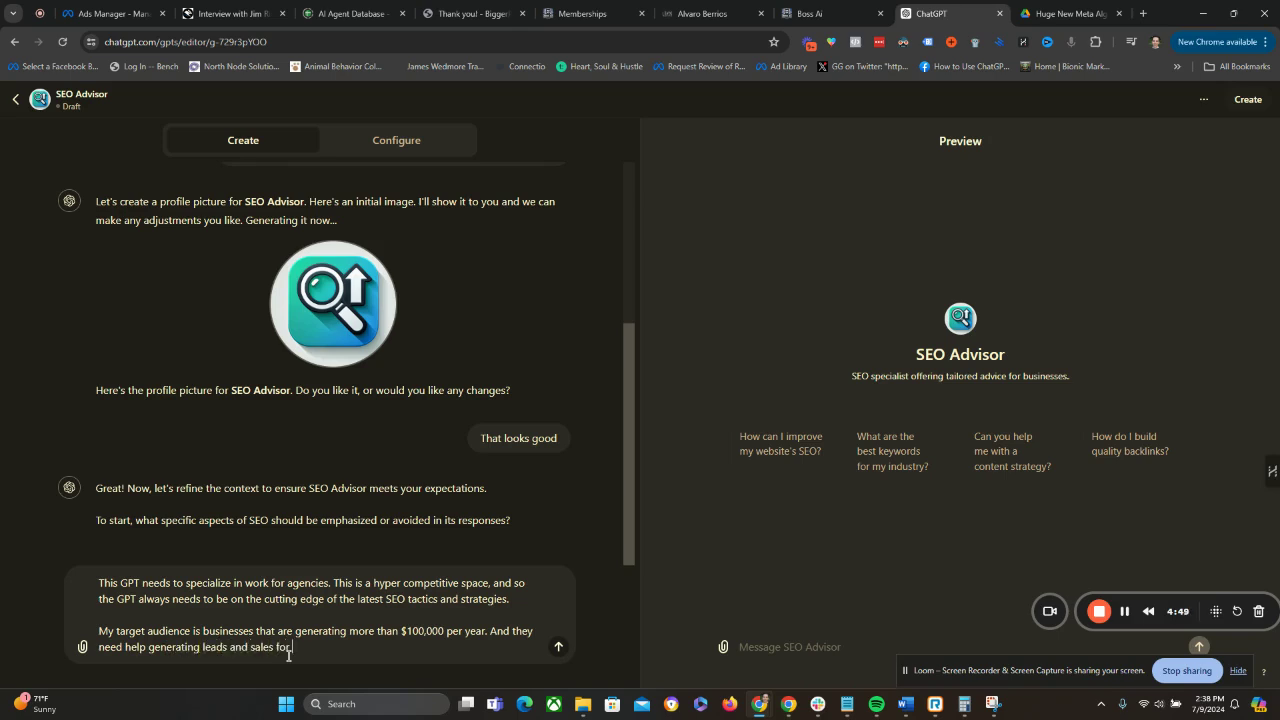
text( their business, or they need)
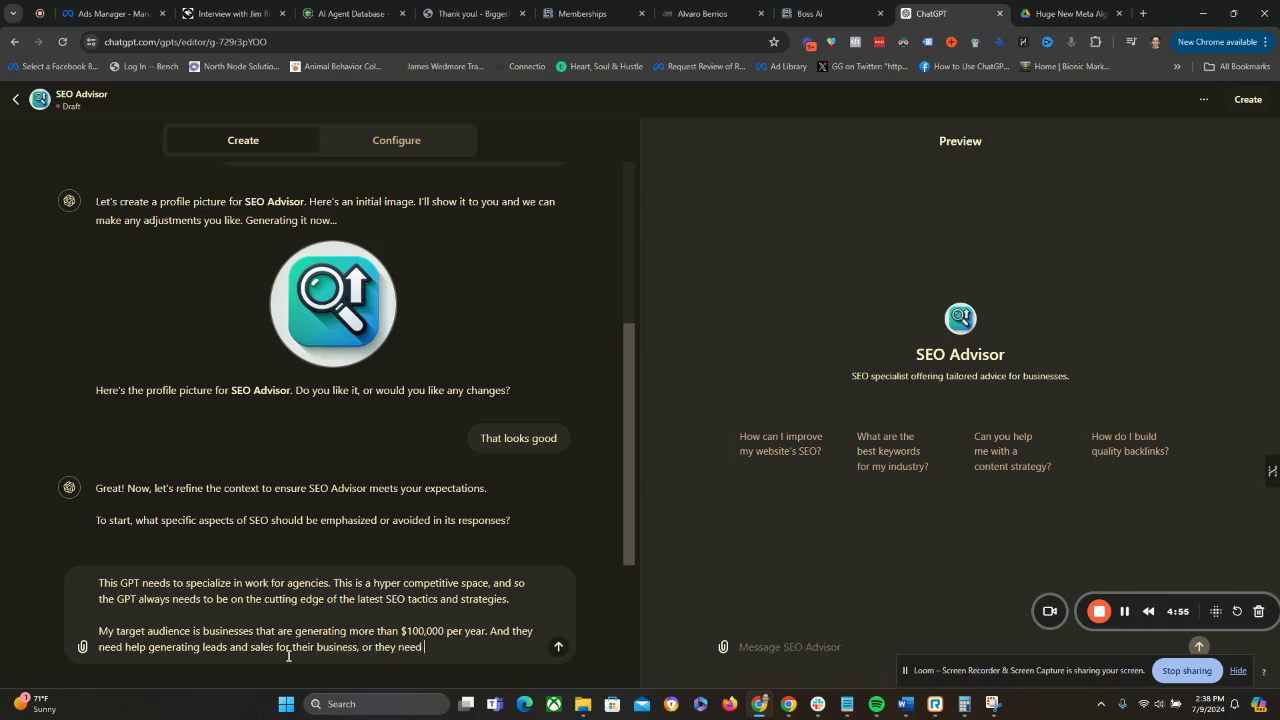
text( help implementing and getting the)
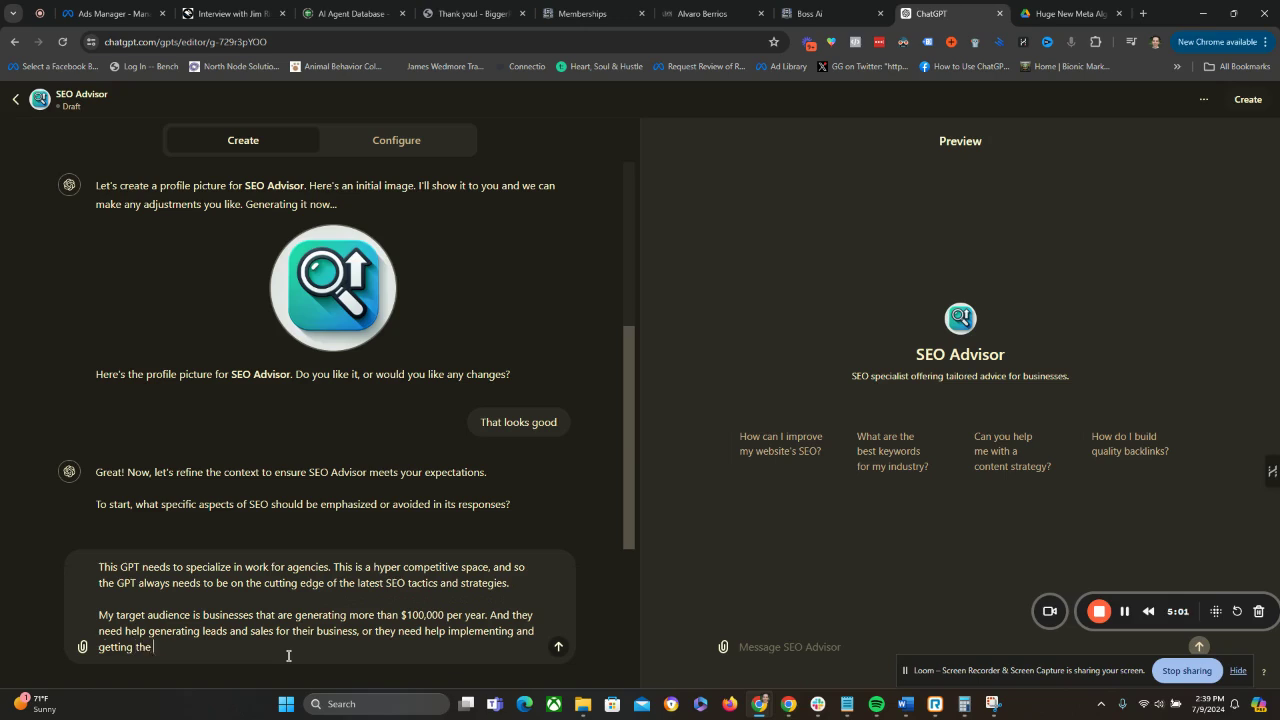
text( most out of AI in their business)
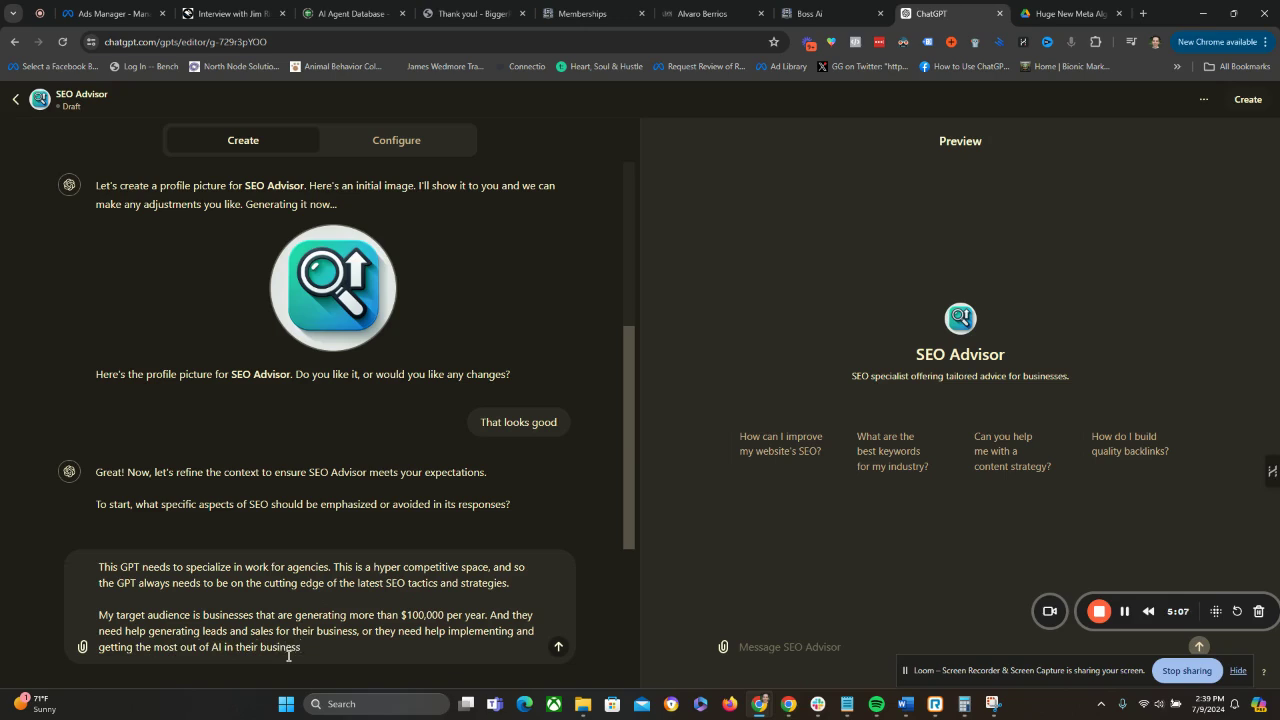
text(.)
Finish the audience paragraph with "or they need help implementing and getting the most out of AI in their business.".
key(shift+Return)
key(shift+Return)
Add the paragraph "They are typically new to working with a business like mine, and so they need a lot of convincing before signing up.".
text(They)
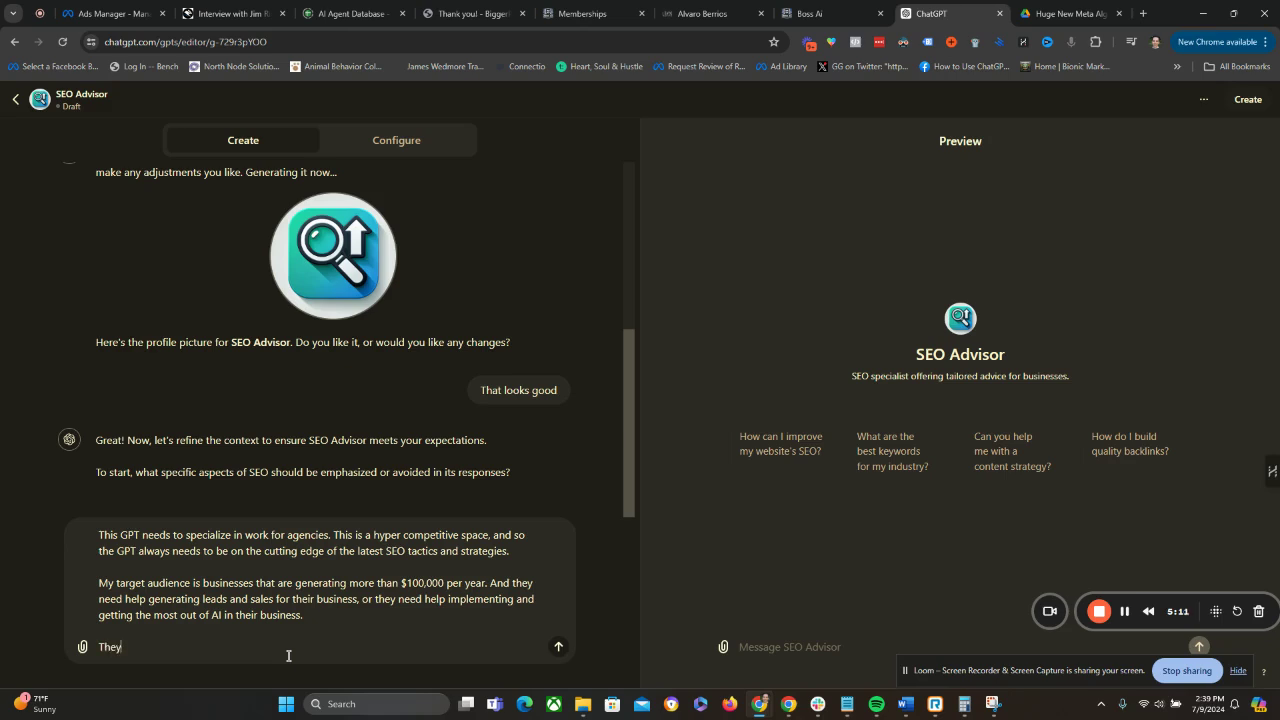
text( are typically new to working )
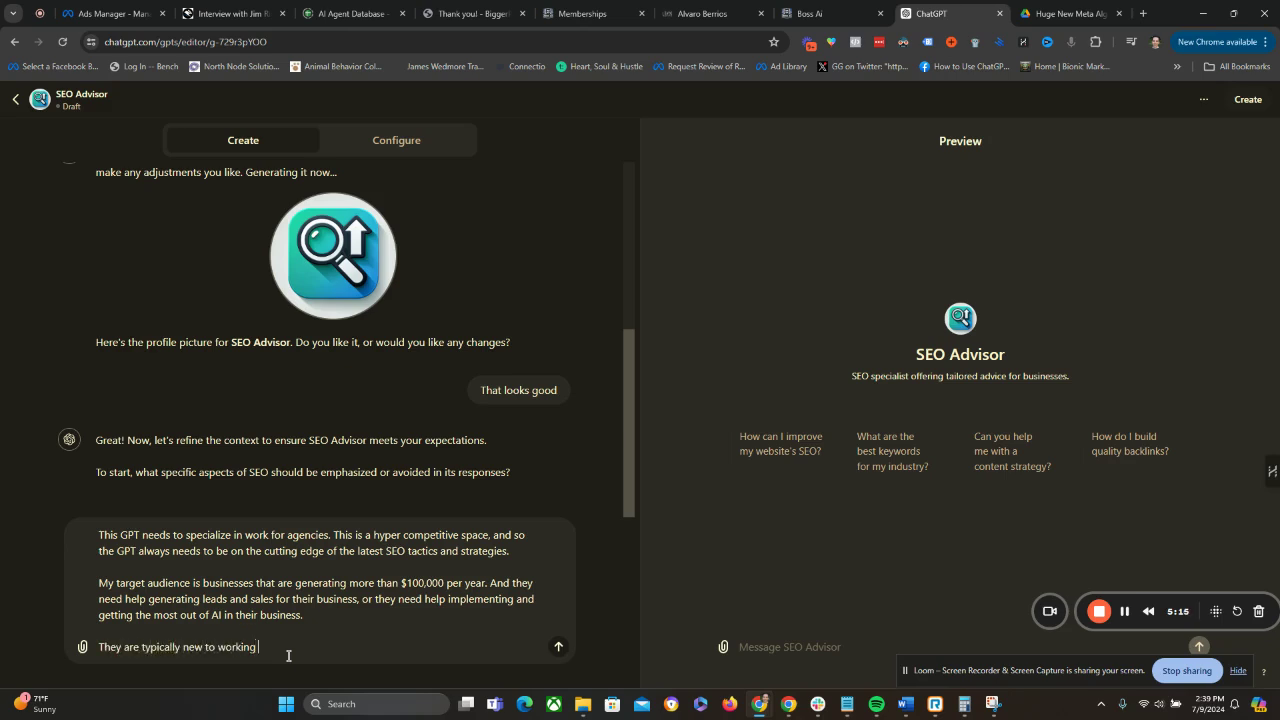
text(with a business like mine, and so)
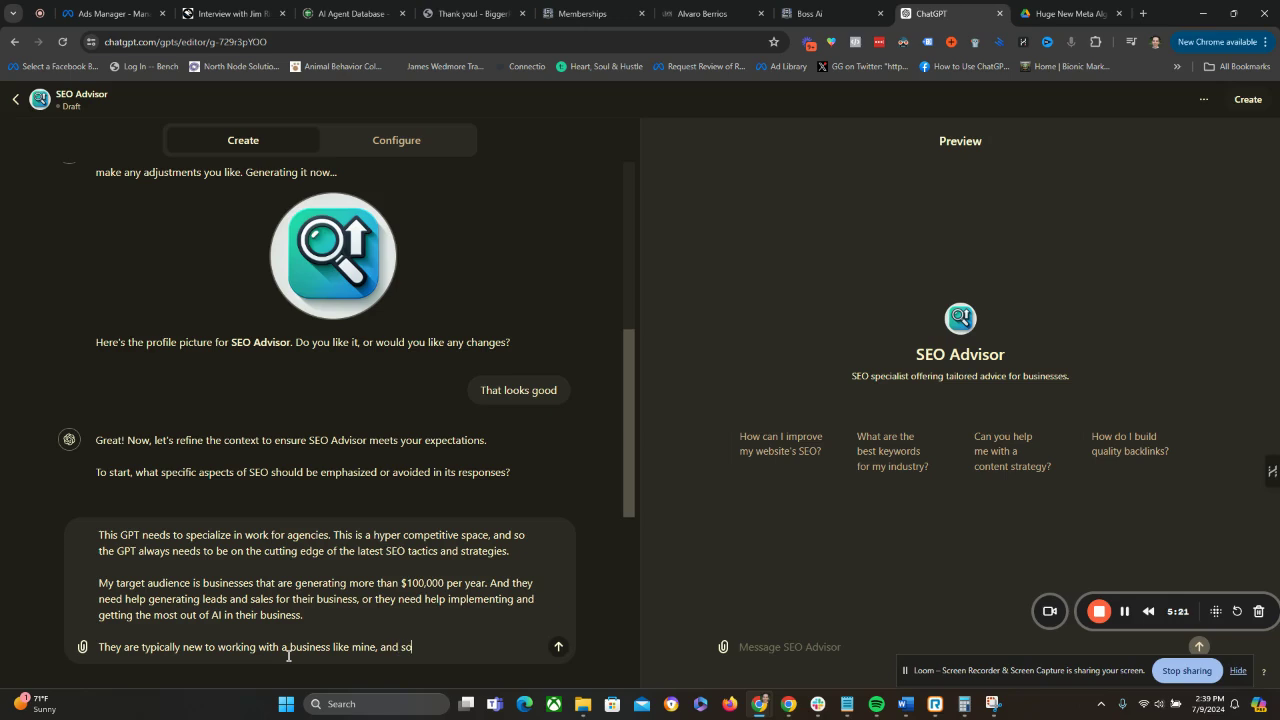
text( they need a lot of convincing before)
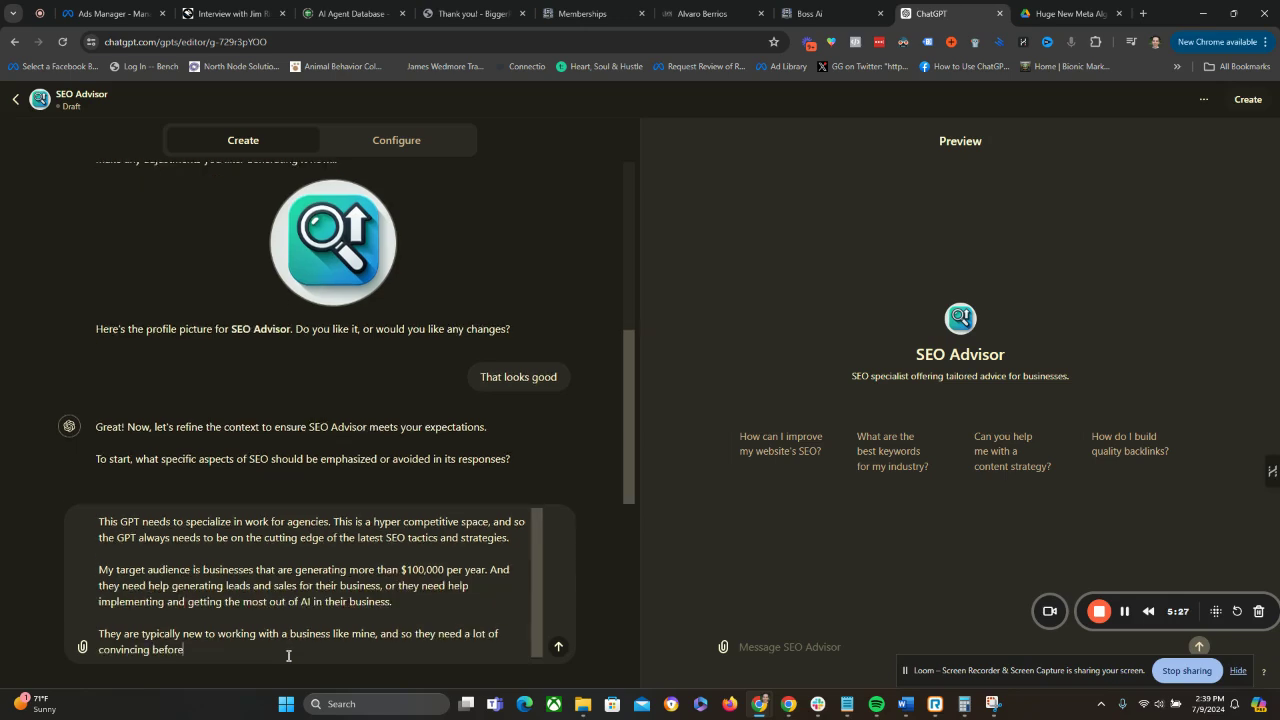
text( signing up.)
key(shift+Return)
key(shift+Return)
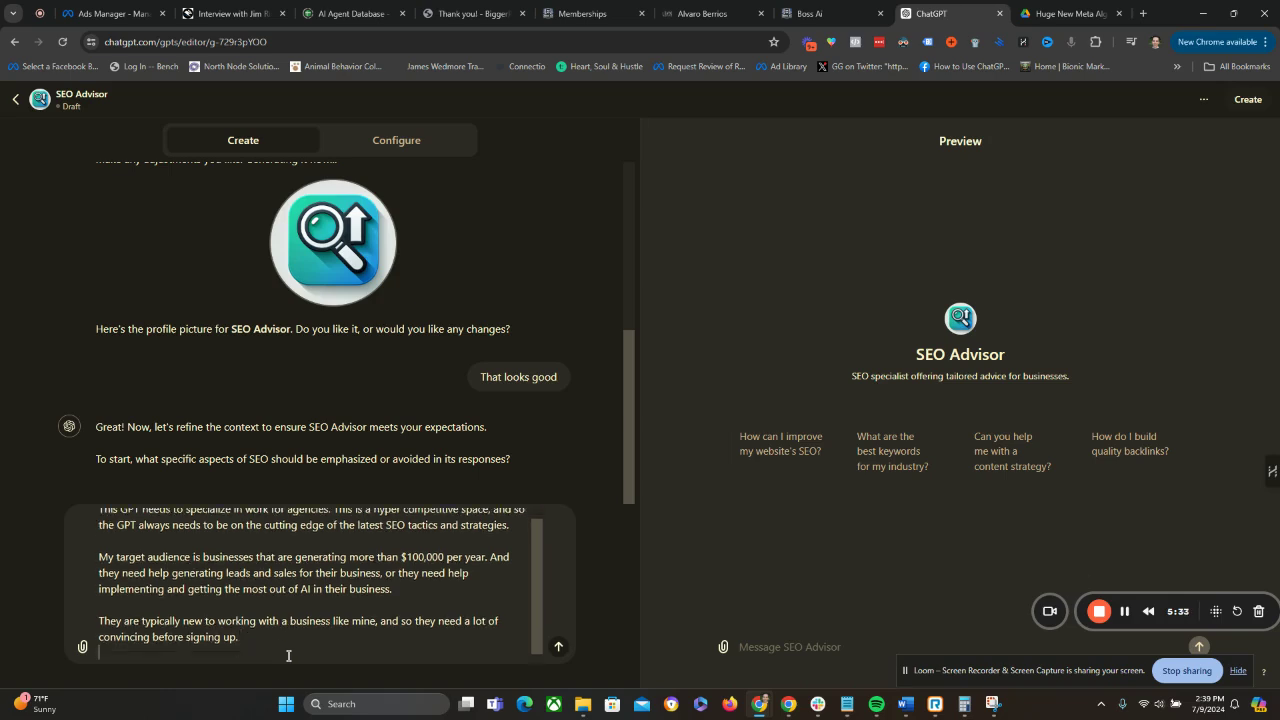
Start a closing question with the word "What" and review the drafted message from its beginning.
text(What ar)
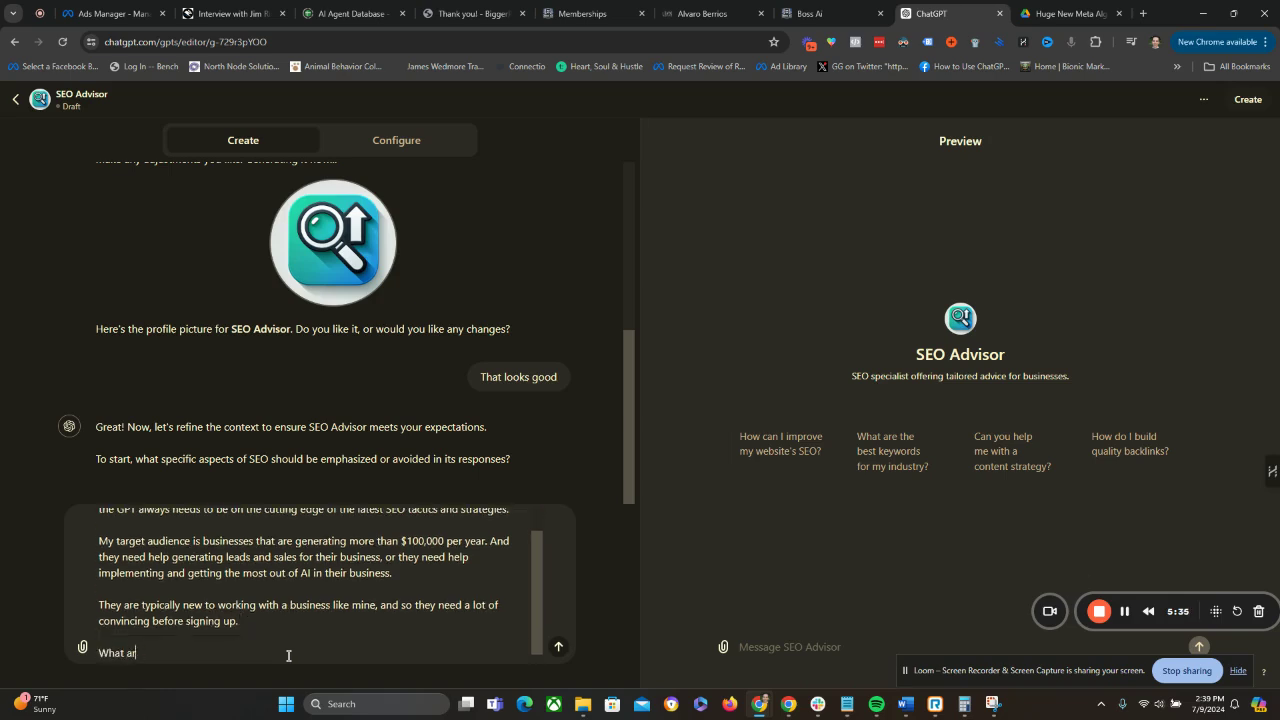
key(Up)
key(Up)
key(Up)
key(Up)
key(Up)
key(Up)
key(Up)
key(Up)
key(Up)
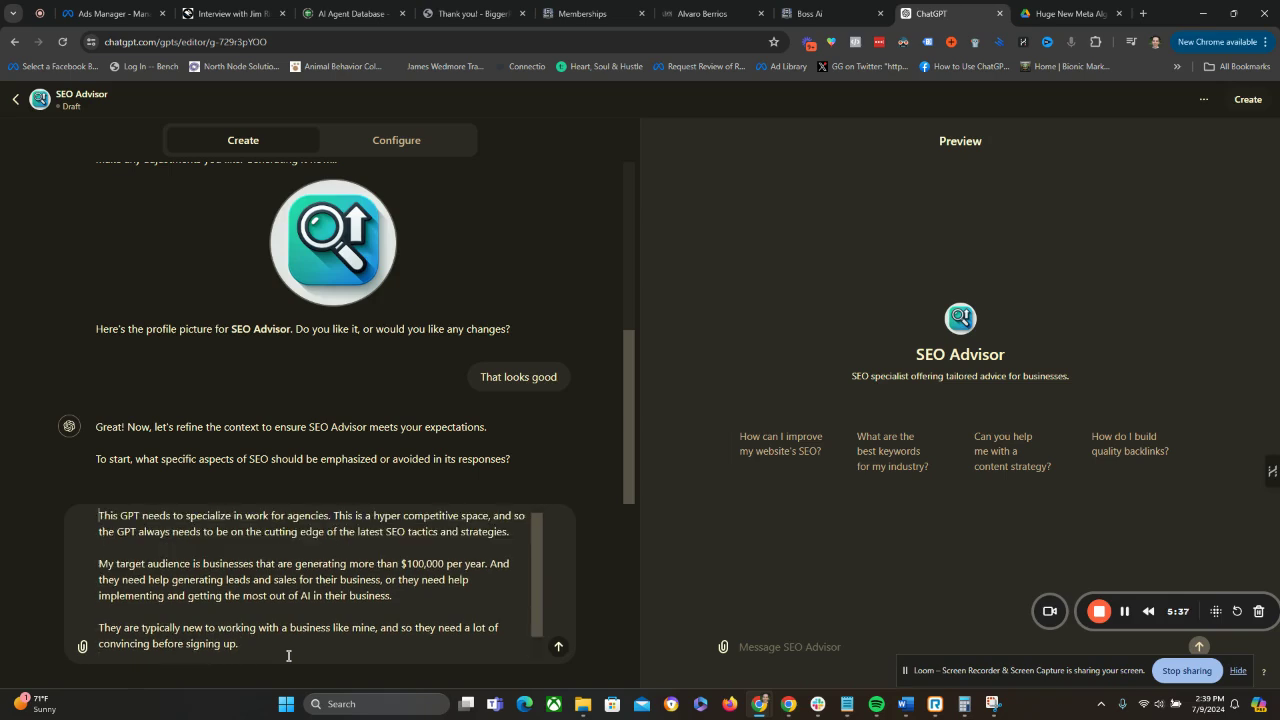
key(Down)
key(Down)
key(Down)
key(Down)
key(Down)
key(Down)
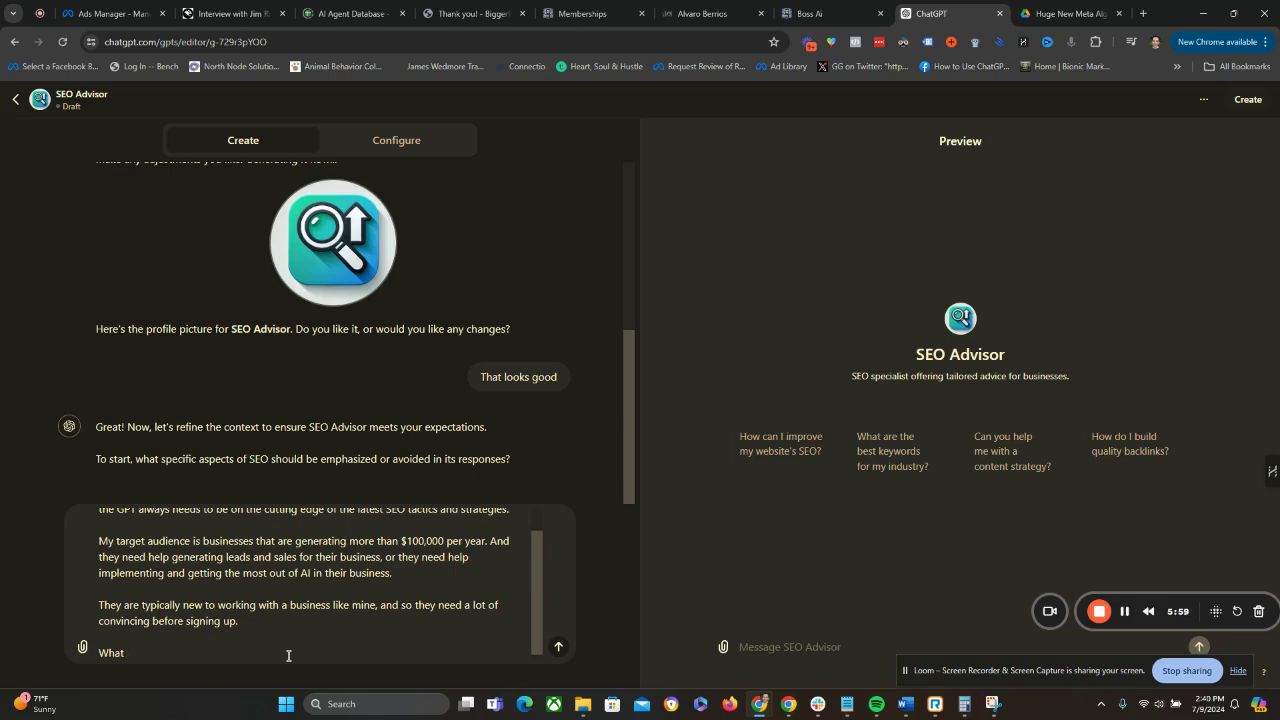
text(else do you ne)
text(e)
key(ctrl+shift+Left)
key(ctrl+shift+Left)
key(ctrl+shift+Left)
key(ctrl+shift+Left)
Complete the question as "What other information do you need from me to make this the best GPT for SEO?" and send the message.
text(oyther)
key(BackSpace)
key(BackSpace)
key(BackSpace)
key(BackSpace)
key(BackSpace)
text(other information do you need from me to mae)
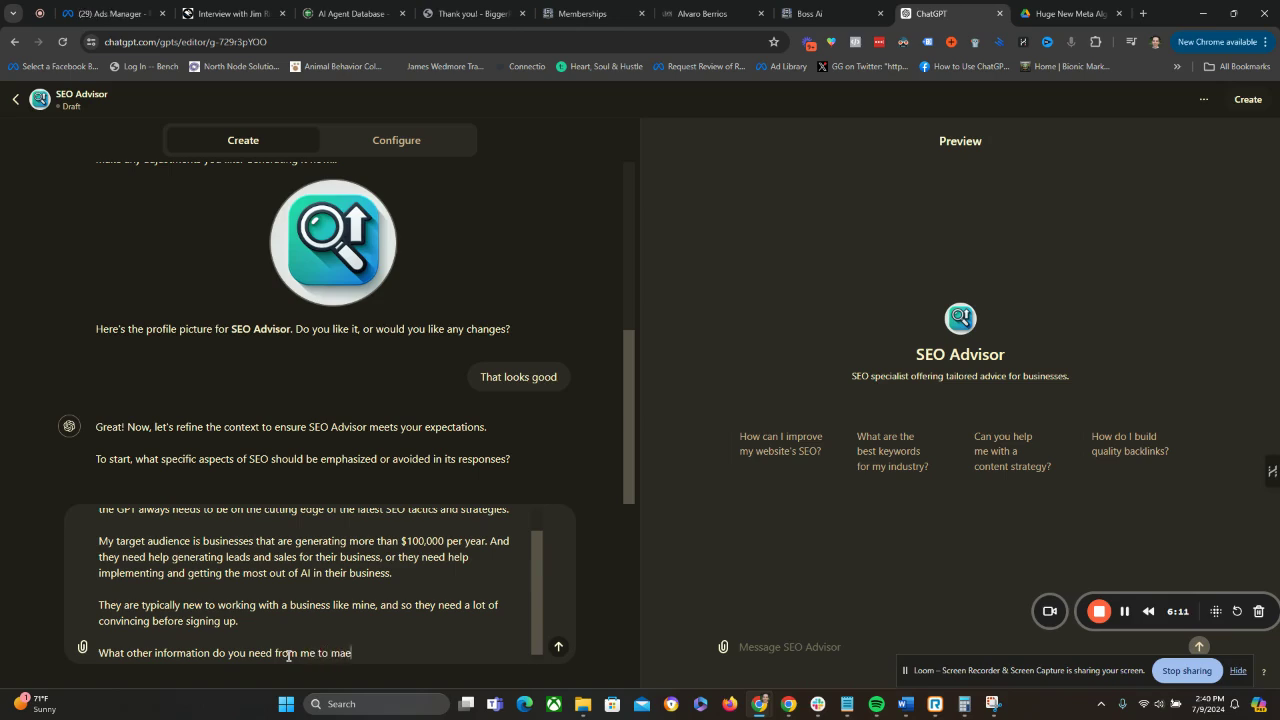
key(BackSpace)
text(ke this the best GPT for SEO?)
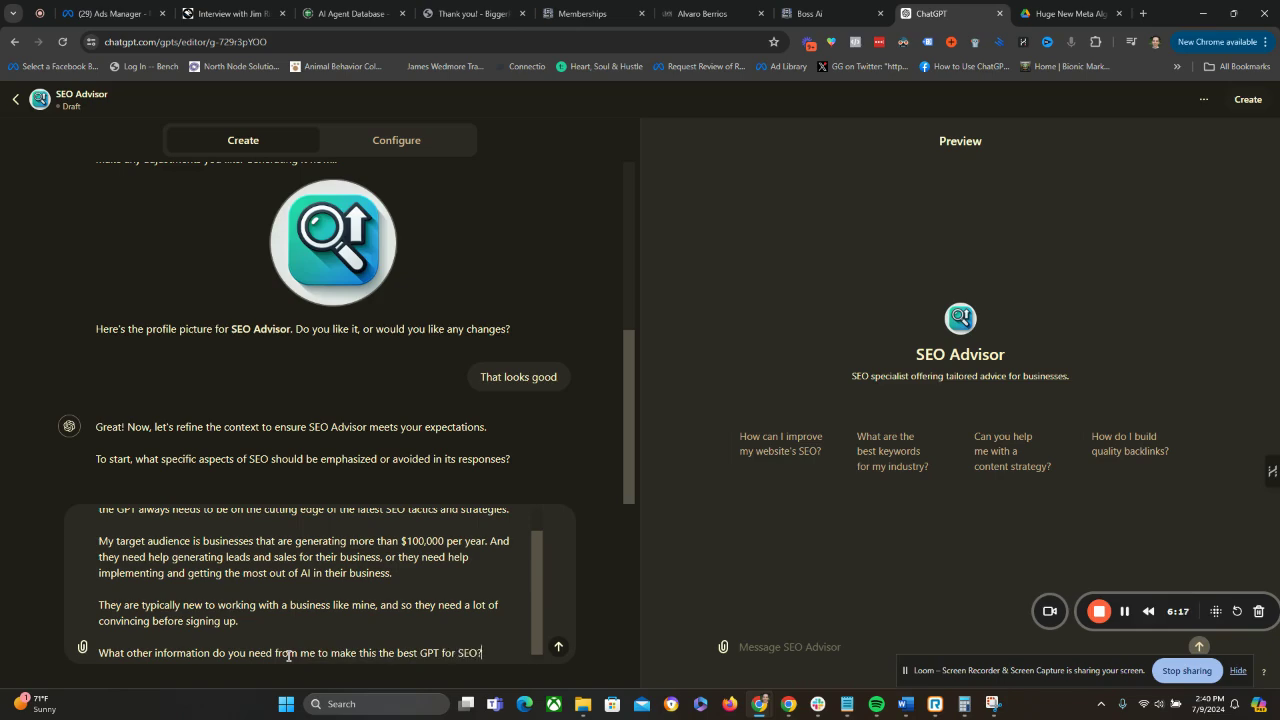
key(Return)
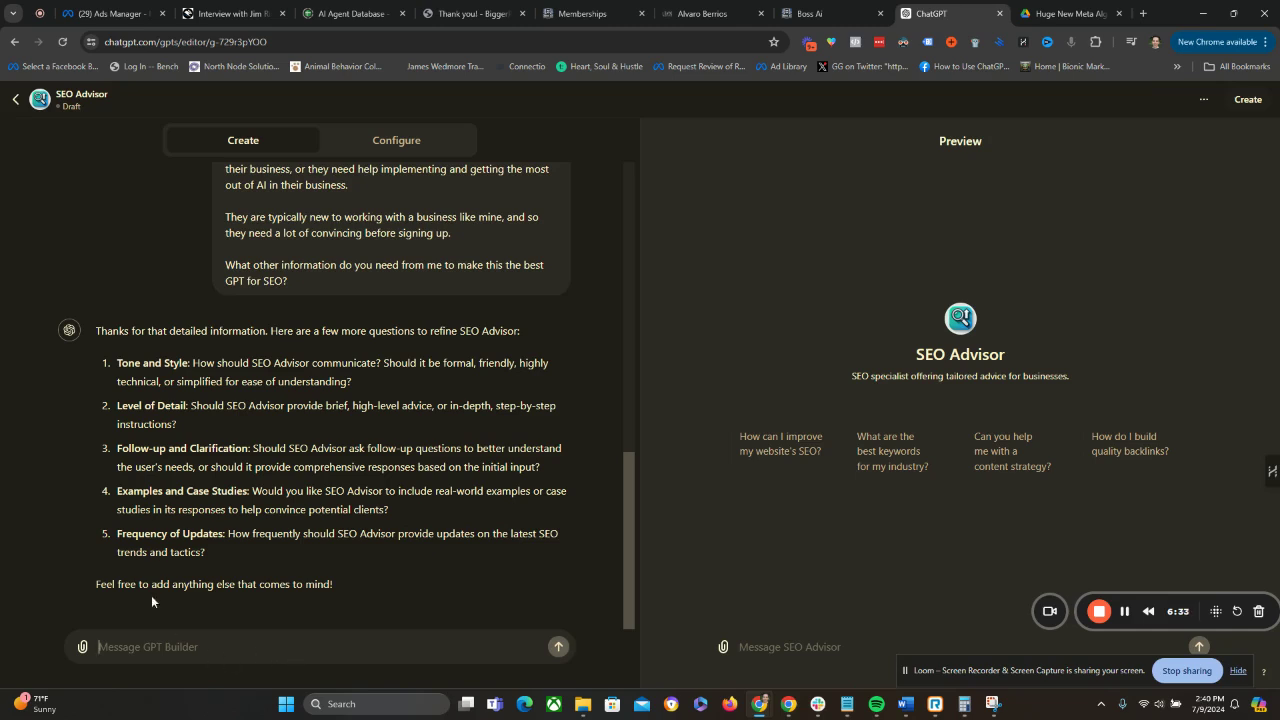
Copy the GPT Builder's five refinement questions, from Tone and Style to Frequency of Updates, into the reply.
drag(210, 555, 117, 370)
key(ctrl+c)
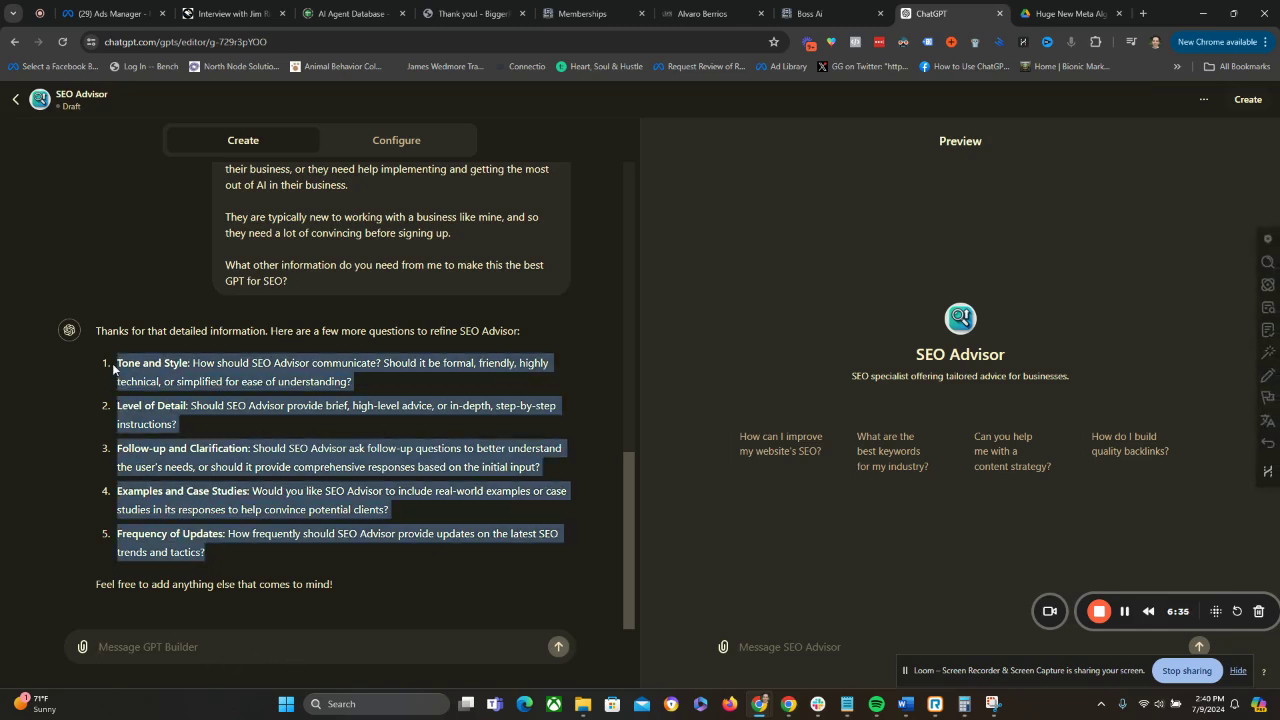
click(152, 648)
key(ctrl+v)
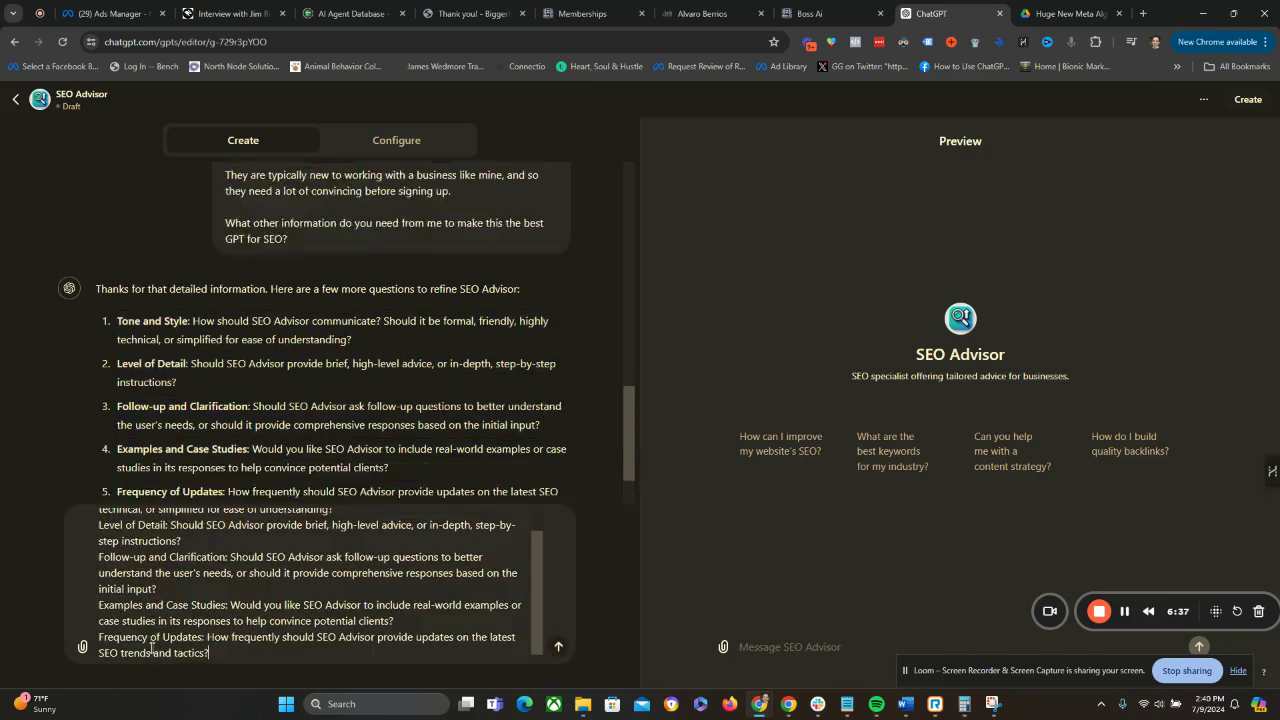
Separate the five pasted refinement questions in the reply with blank lines, from Tone and Style to Frequency of Updates.
scroll(156, 585, up, 5)
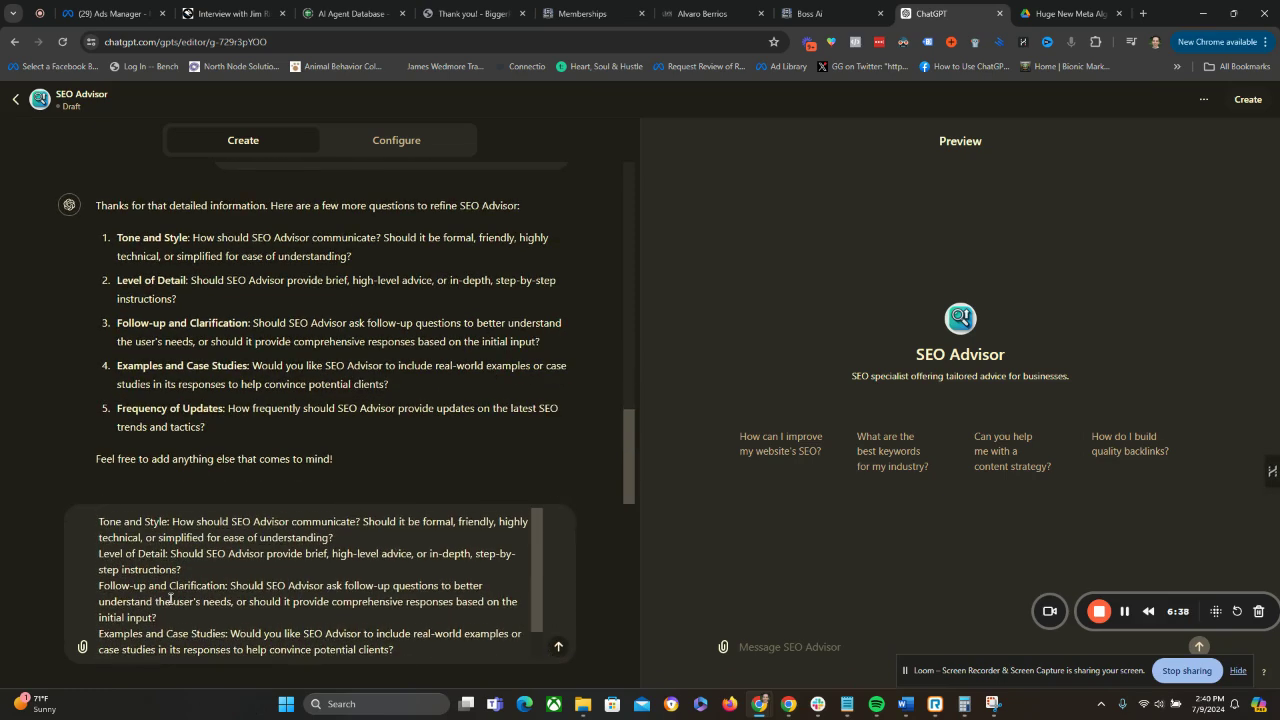
click(344, 538)
key(shift+Return)
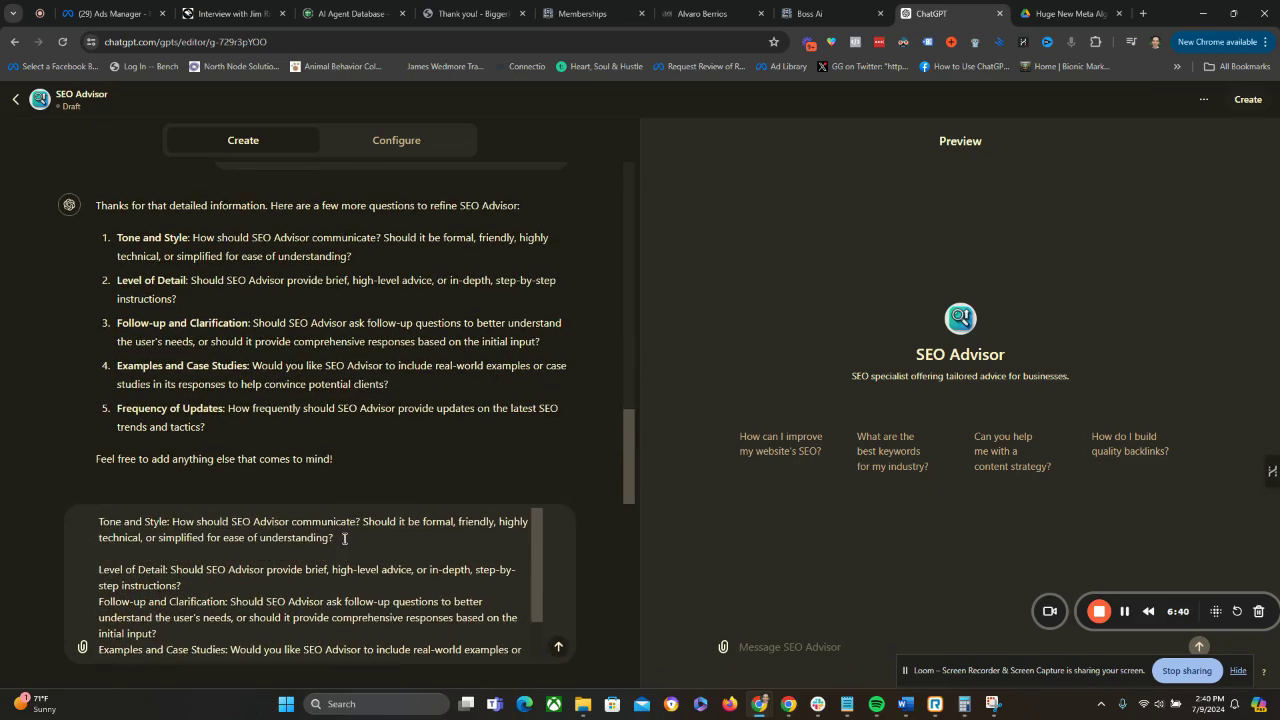
click(264, 572)
key(shift+Return)
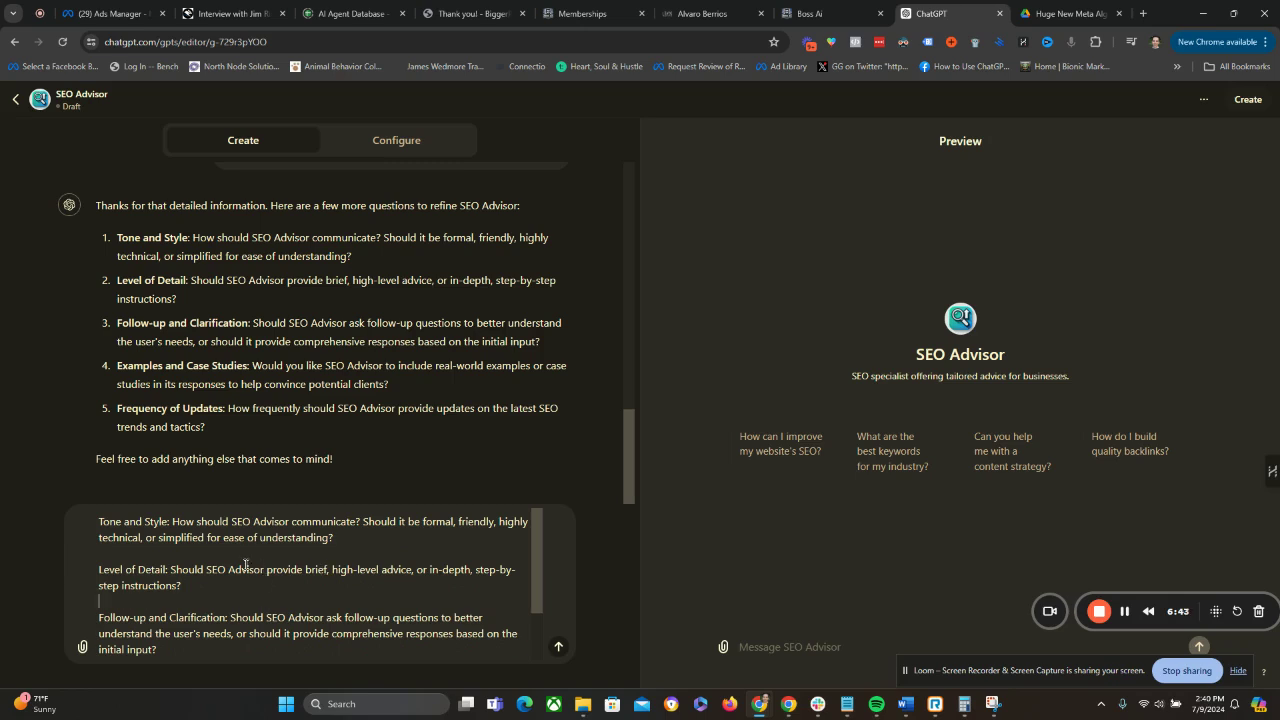
scroll(260, 583, down, 1)
click(205, 585)
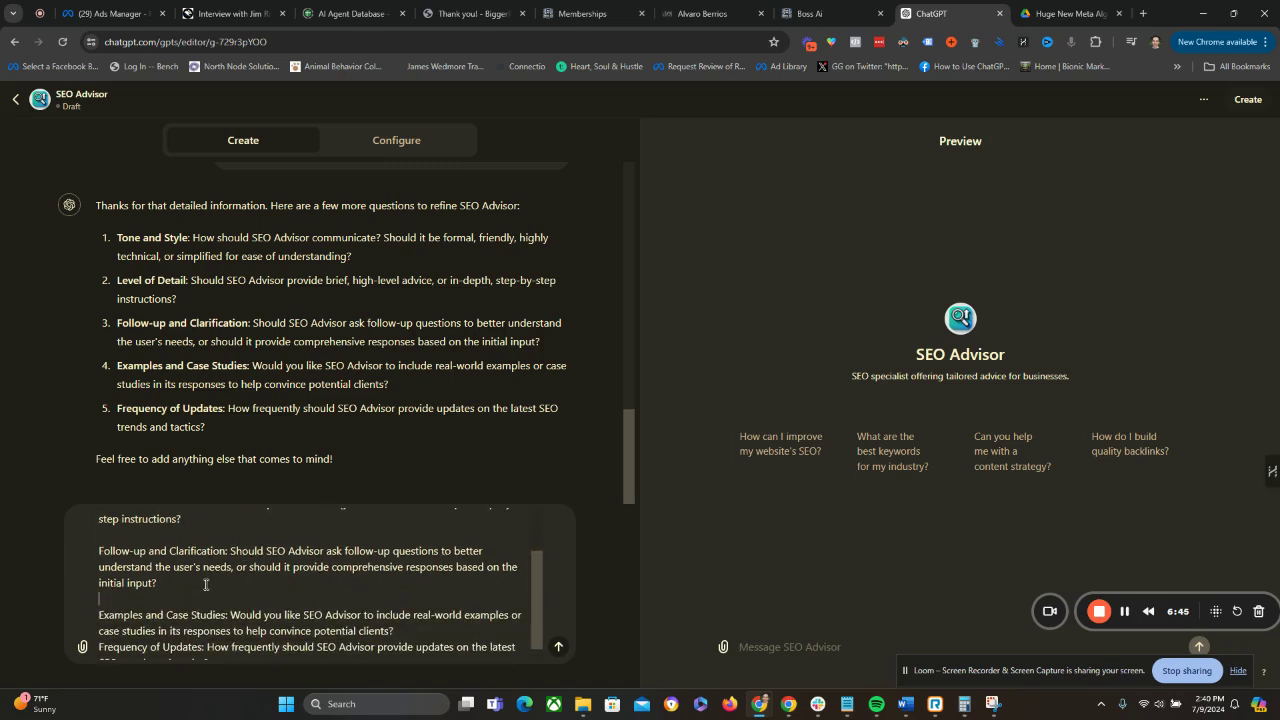
key(shift+Return)
click(453, 628)
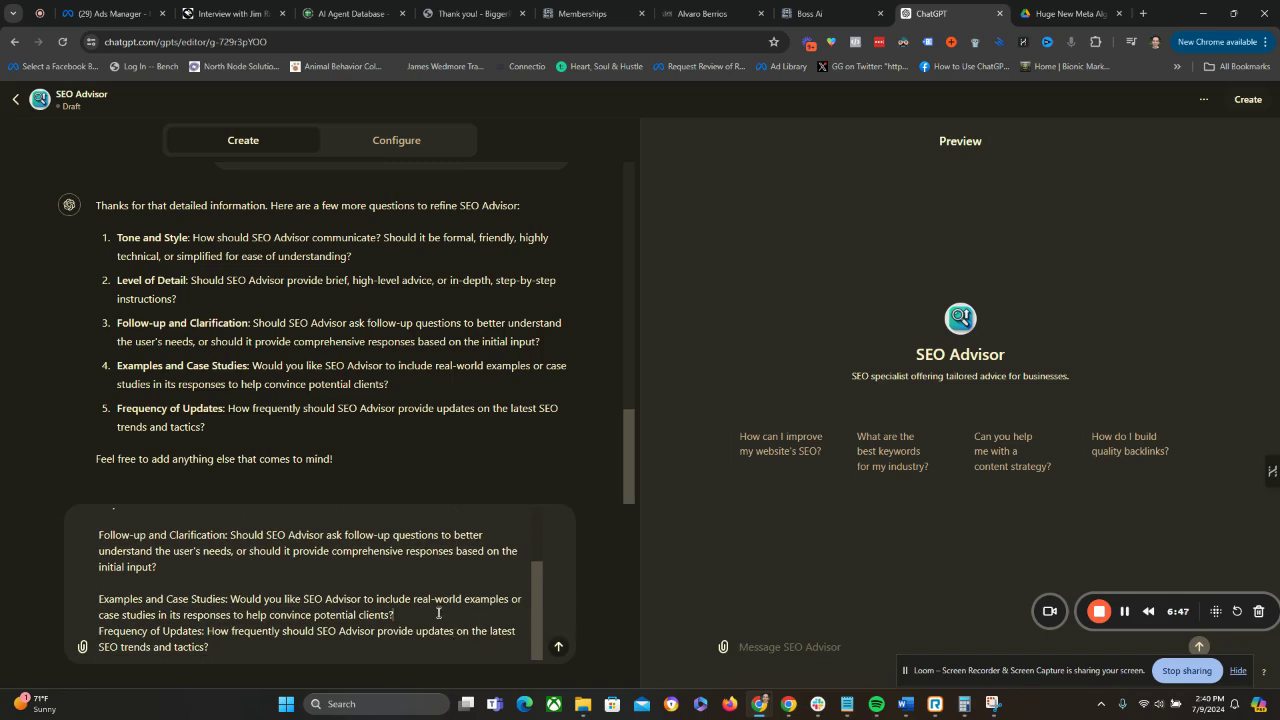
key(shift+Return)
Replace the Tone and Style question with the answer "Simple, casual conversation for ease of understanding.".
scroll(300, 580, up, 2)
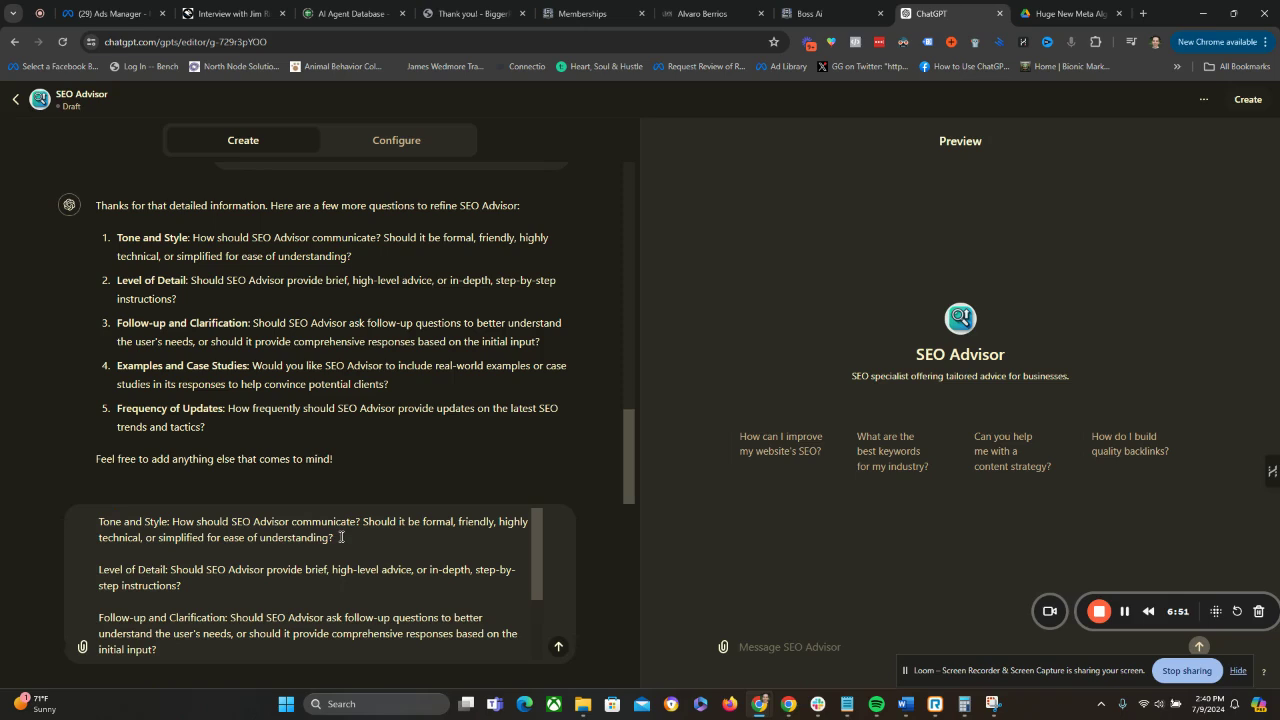
drag(341, 537, 172, 521)
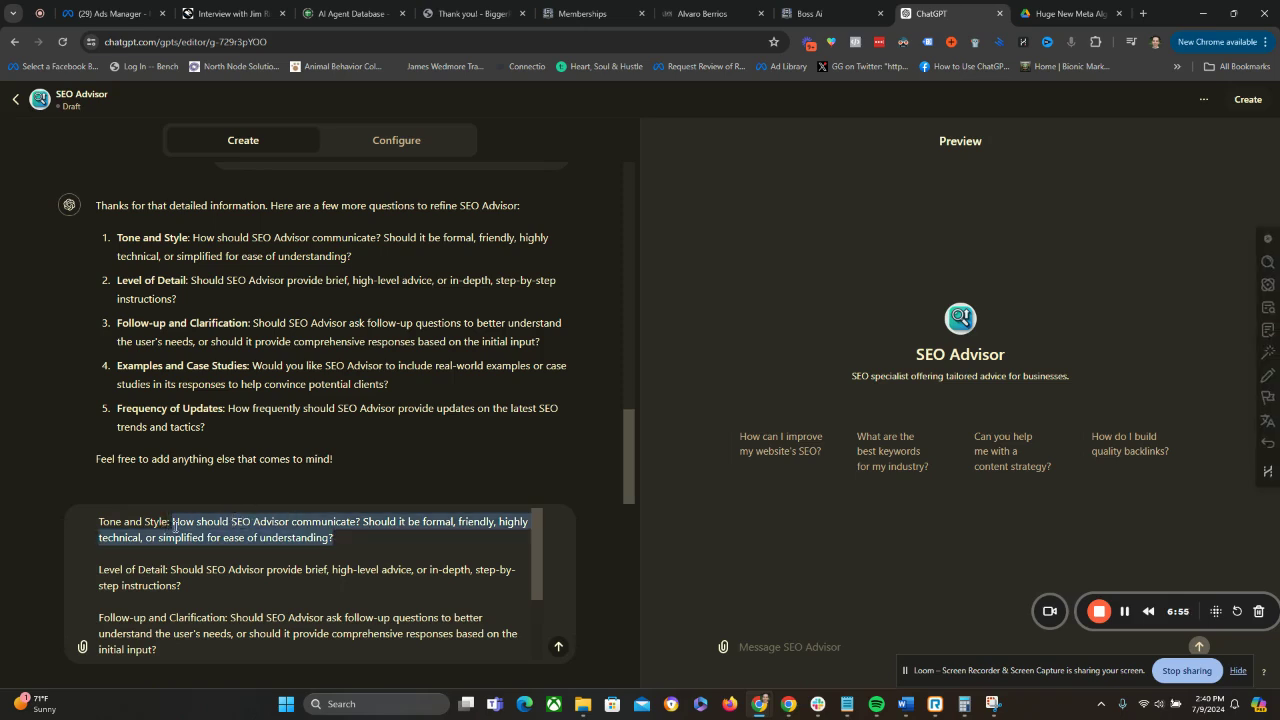
text(Simple)
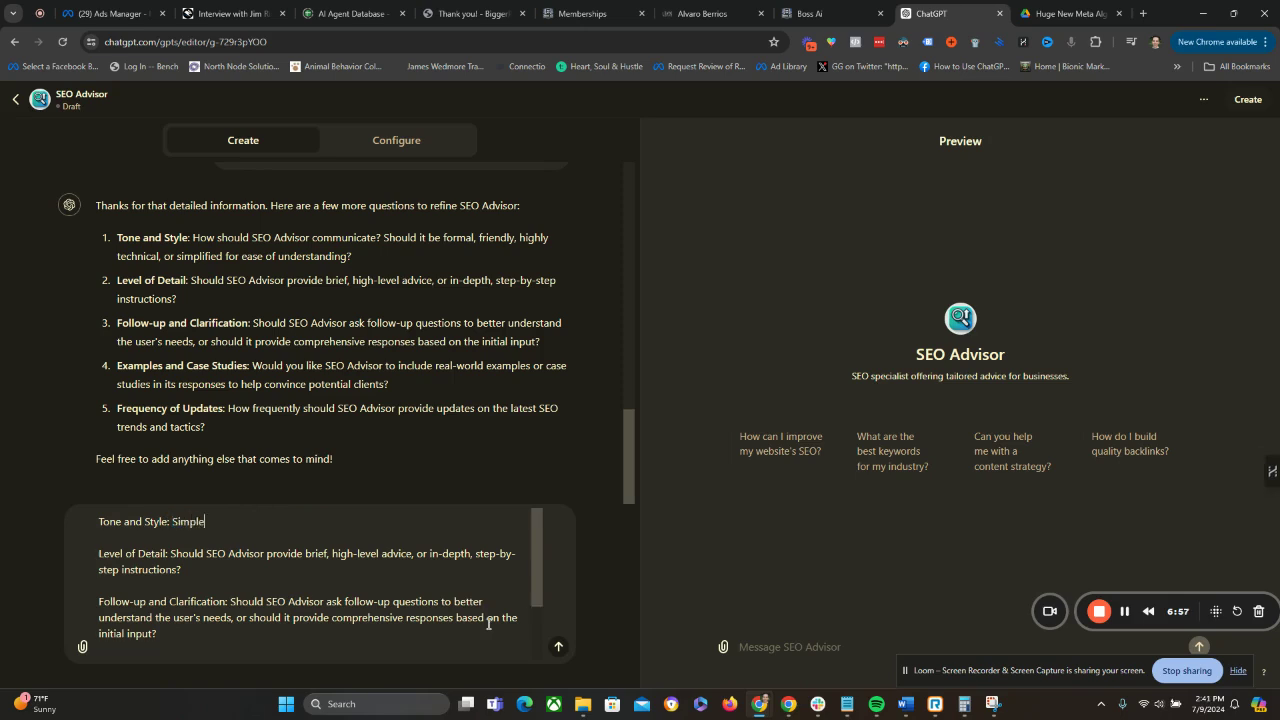
text(, casual conversation for easy)
text( of understanding.)
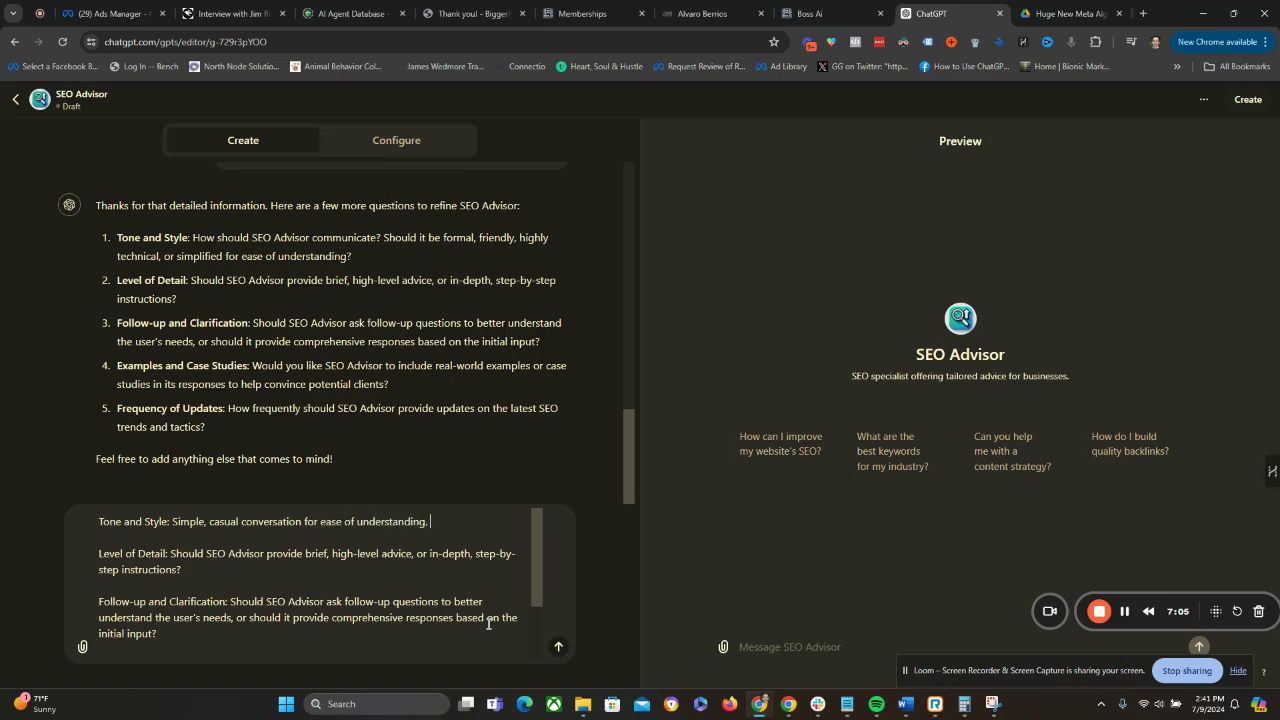
Check the target audience paragraph in the earlier message and replace the Level of Detail question with "In-depth step-by-step instructions".
scroll(343, 446, up, 5)
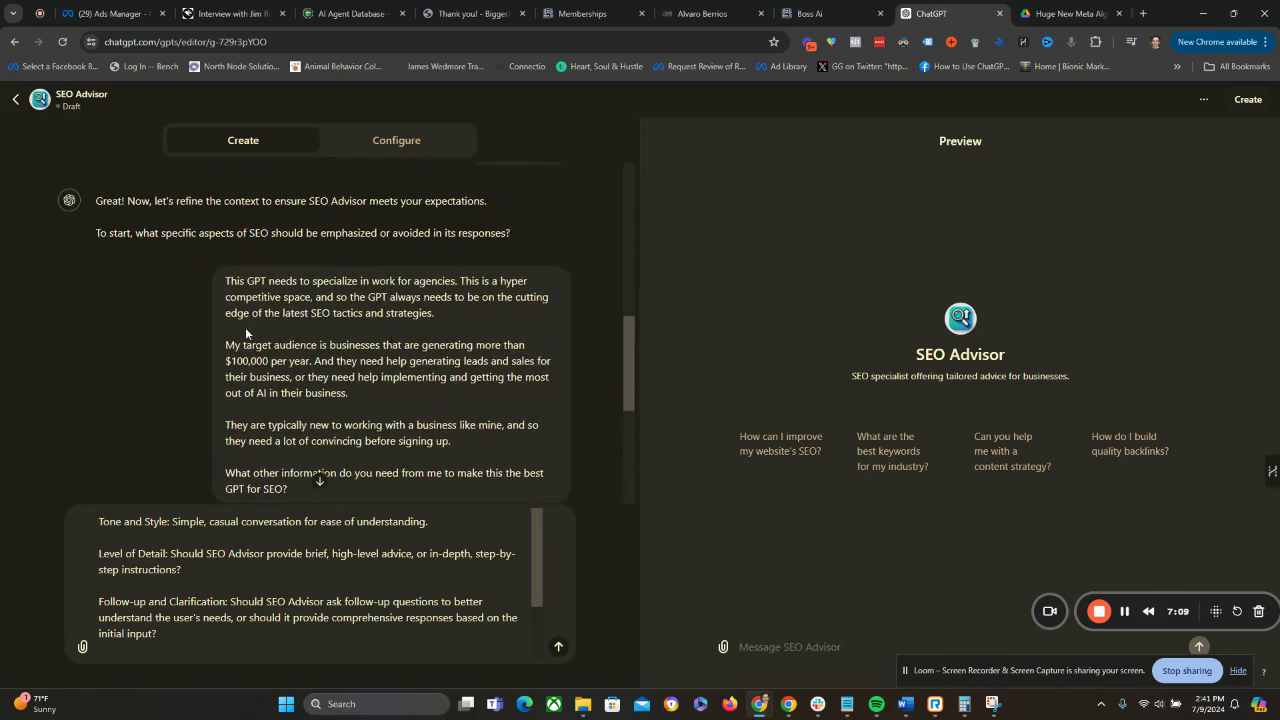
mouse_move(250, 345)
mouse_down()
mouse_move(345, 397)
mouse_move(227, 335)
mouse_move(231, 345)
mouse_up()
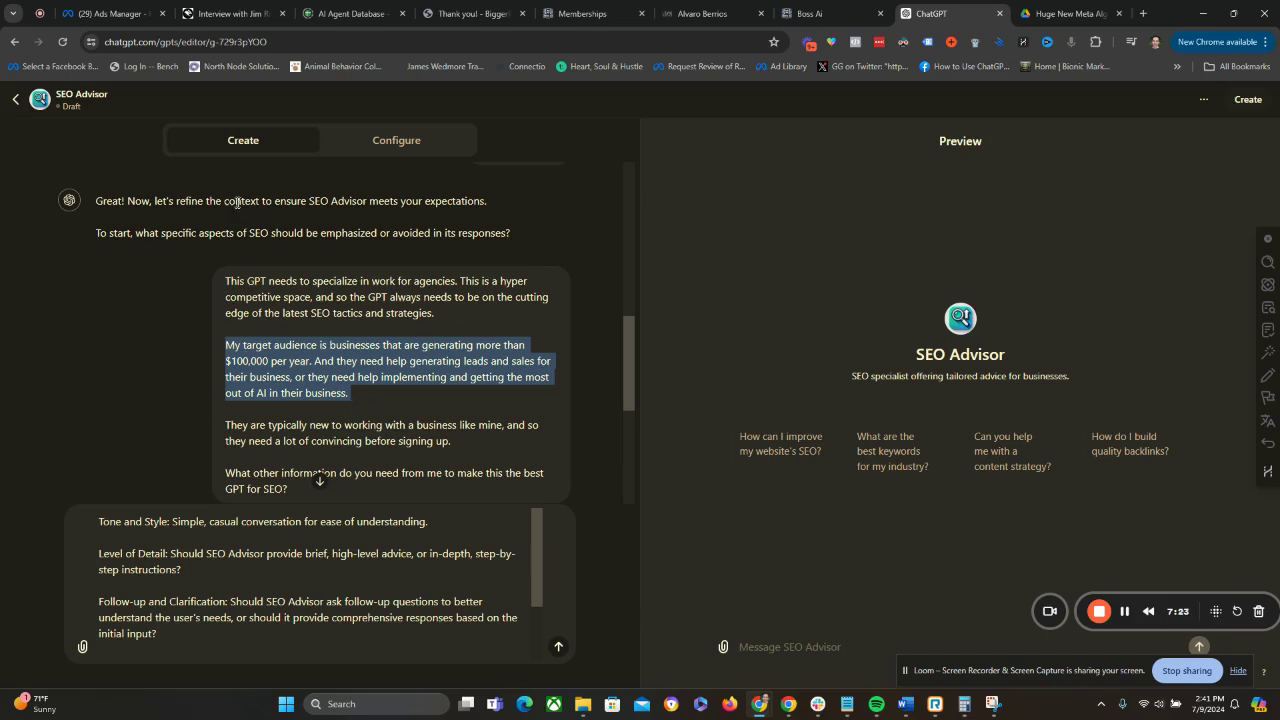
click(289, 353)
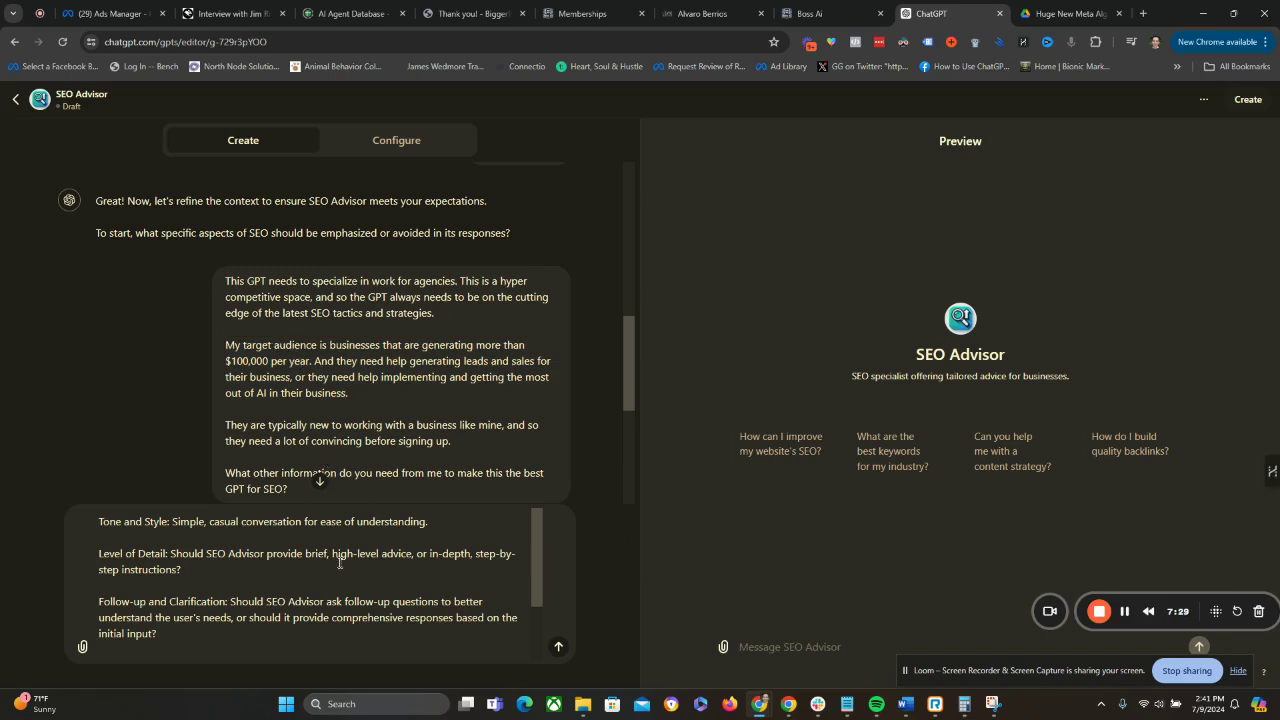
scroll(359, 598, down, 2)
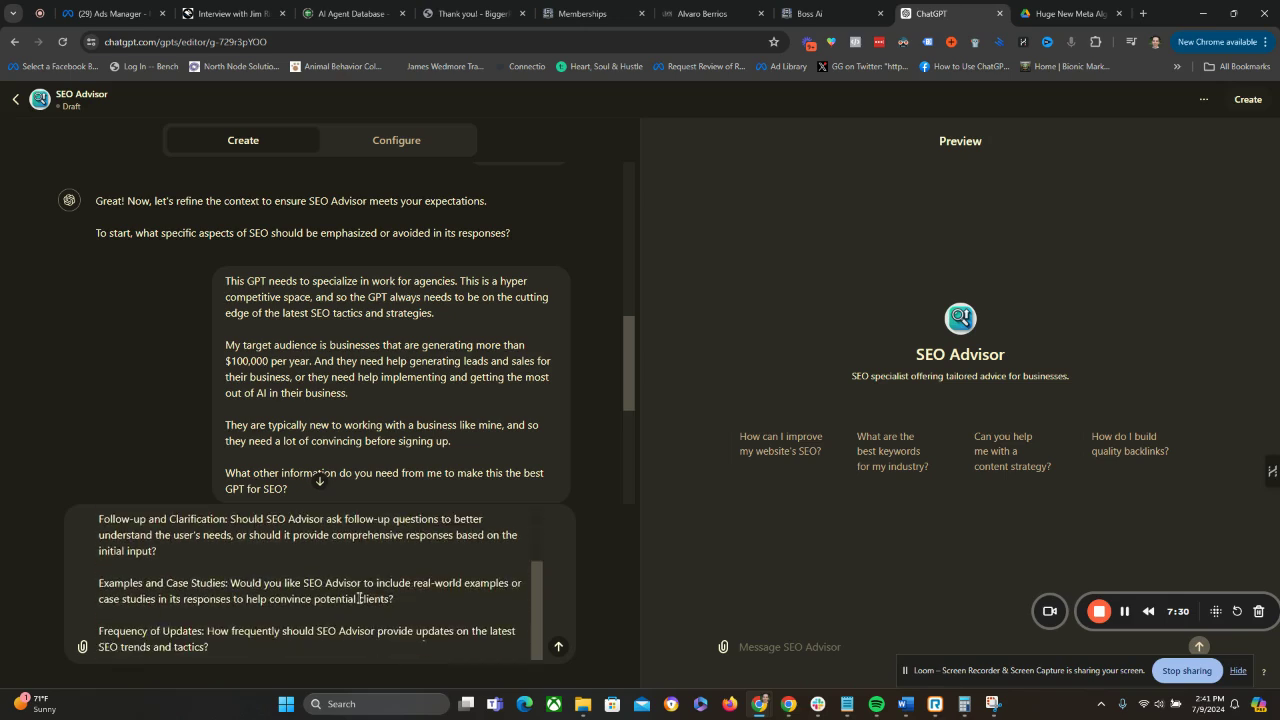
scroll(330, 585, up, 2)
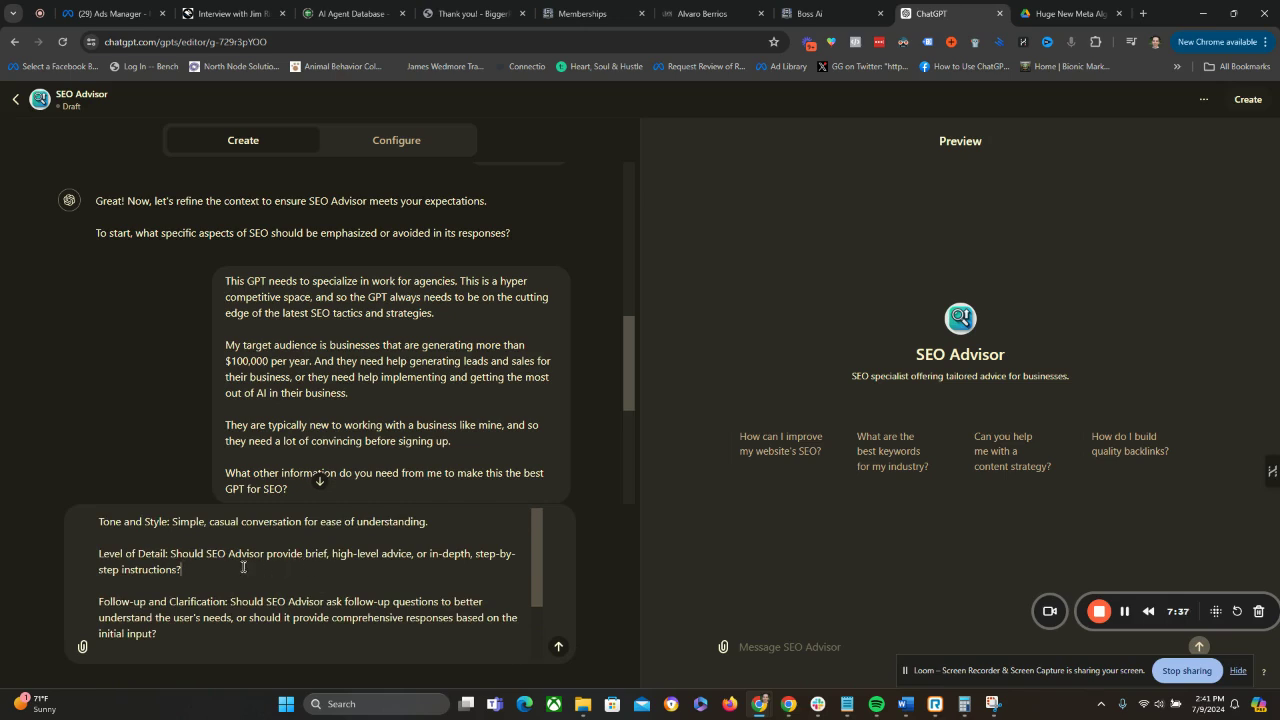
shift+click(172, 553)
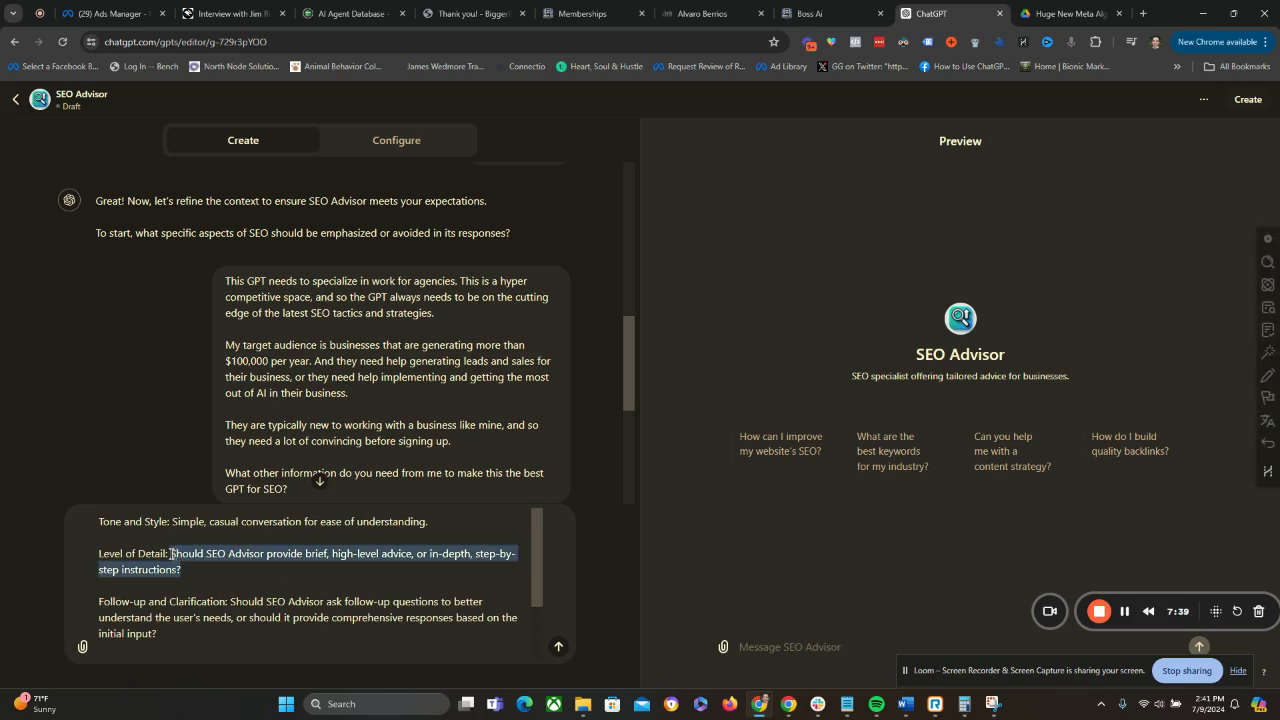
text(In-depth )
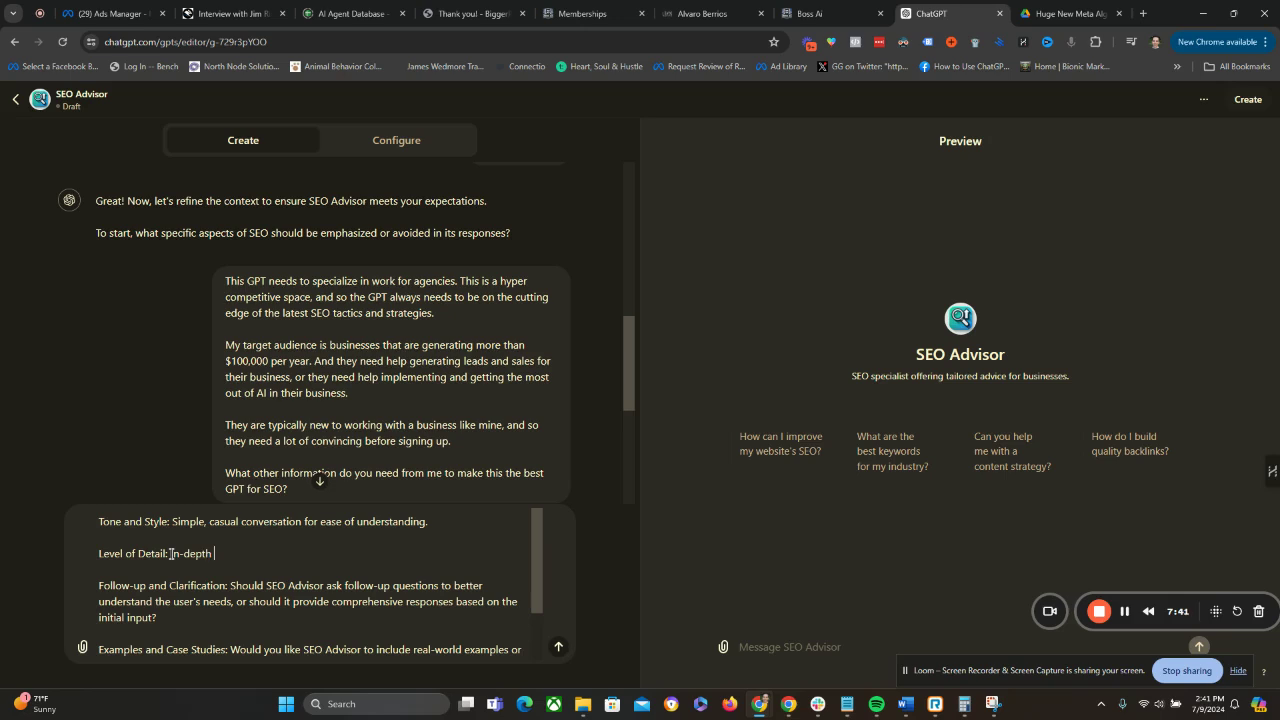
text(step-by-step instructions)
Replace the Follow-up and Clarification question with "Yes, if the SEO Advisor does not understand the assignment, ask follow up questions to be 100% clear.".
click(219, 613)
drag(219, 613, 232, 587)
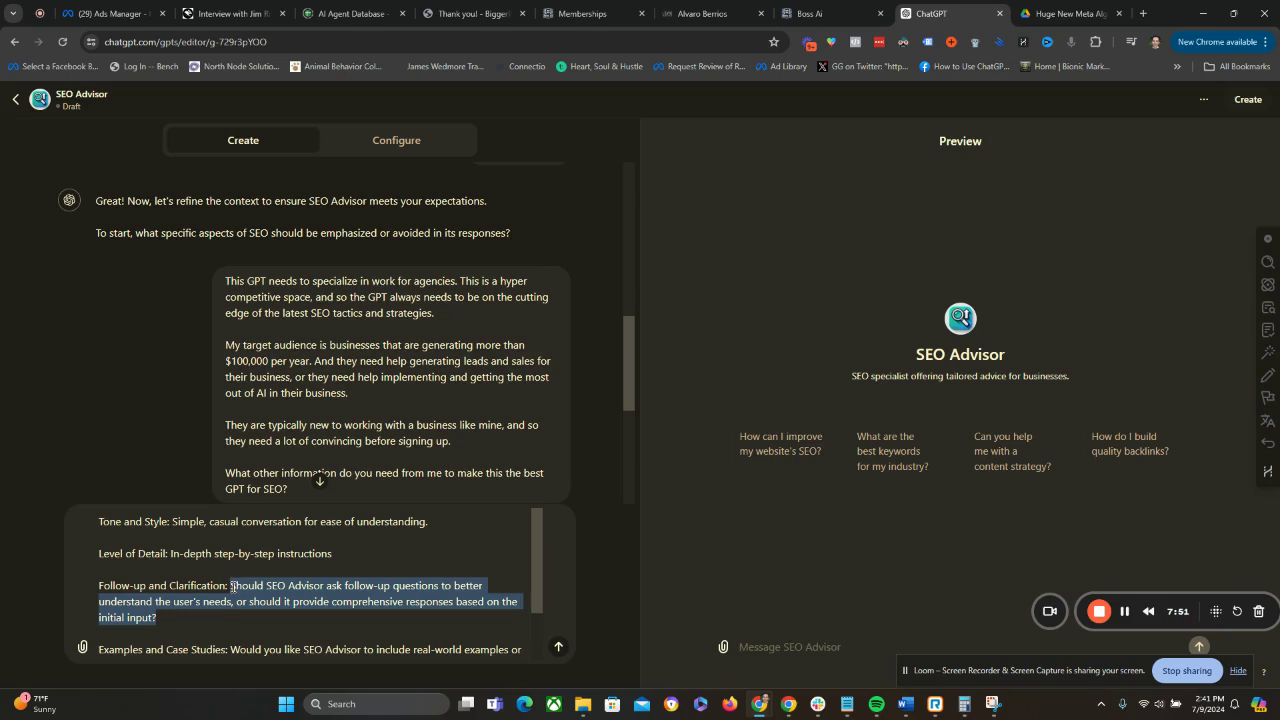
text(Tes, if the SEO A)
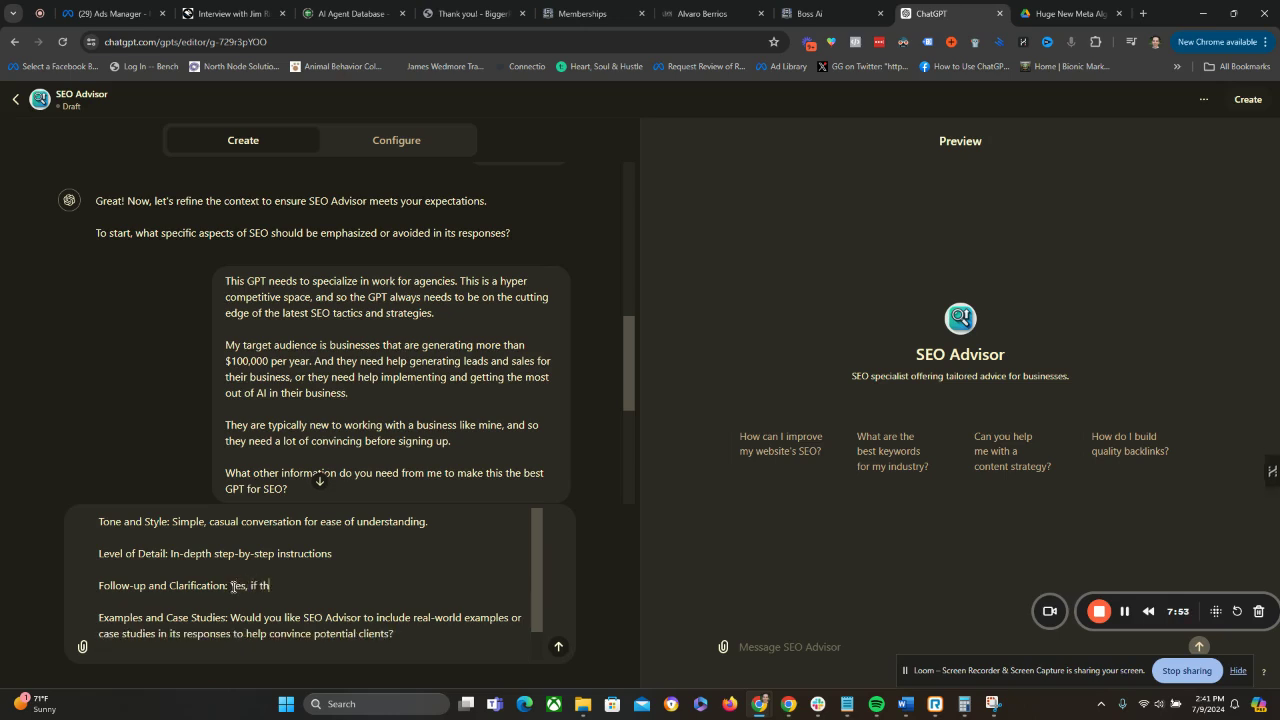
text(dvisor does not understand)
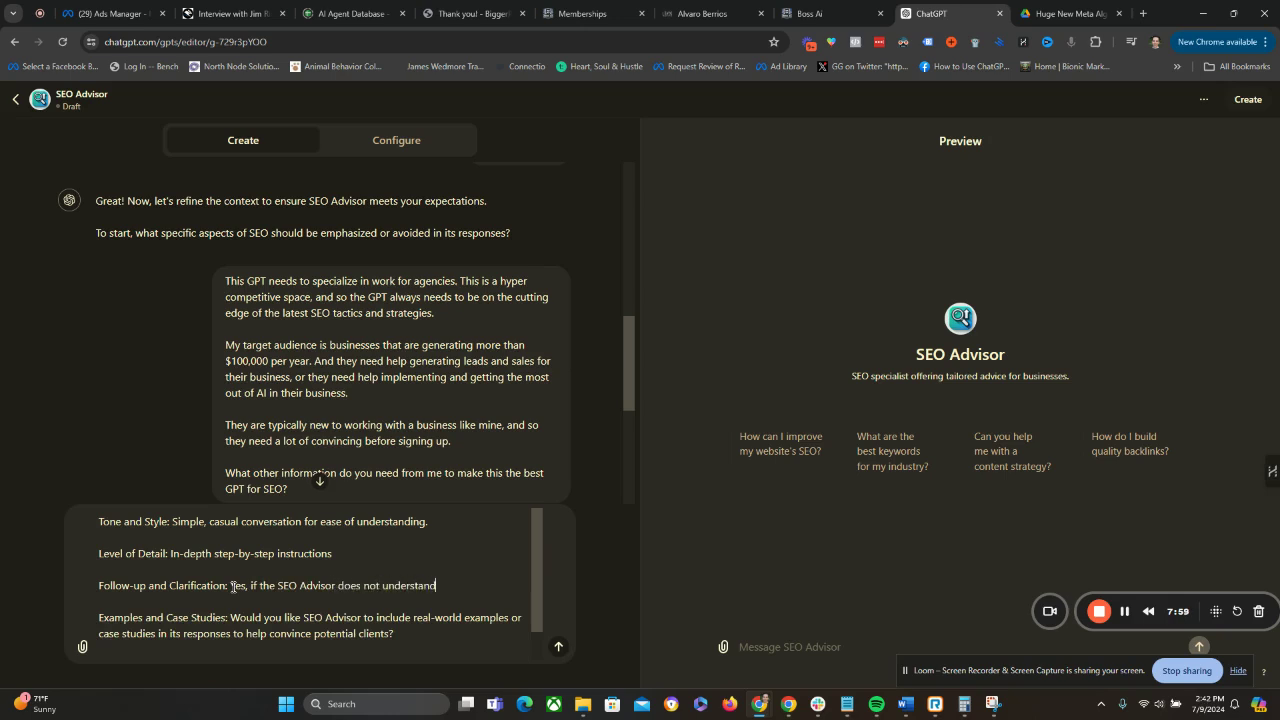
text( the asdignment, ask follow up )
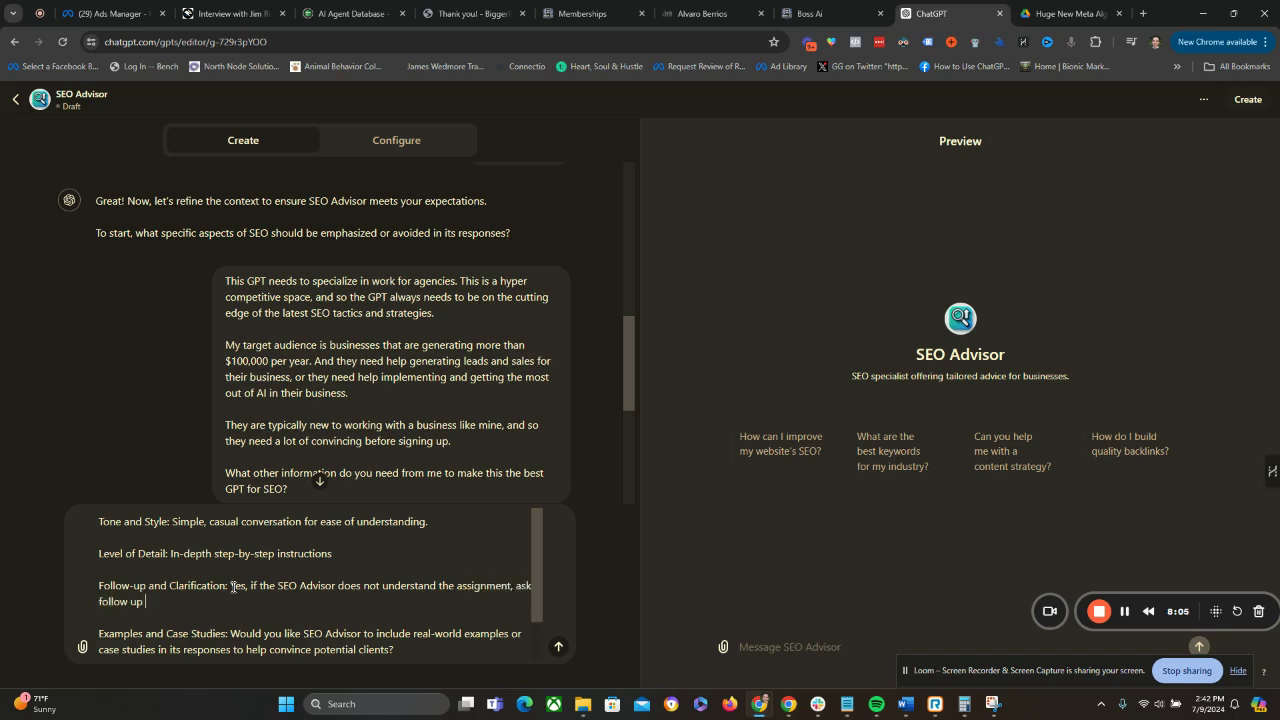
text(questions to be 100% clear.)
Replace the Examples and Case Studies question with "Yes, include case studies and real world examples as much as possible.".
scroll(233, 587, down, 1)
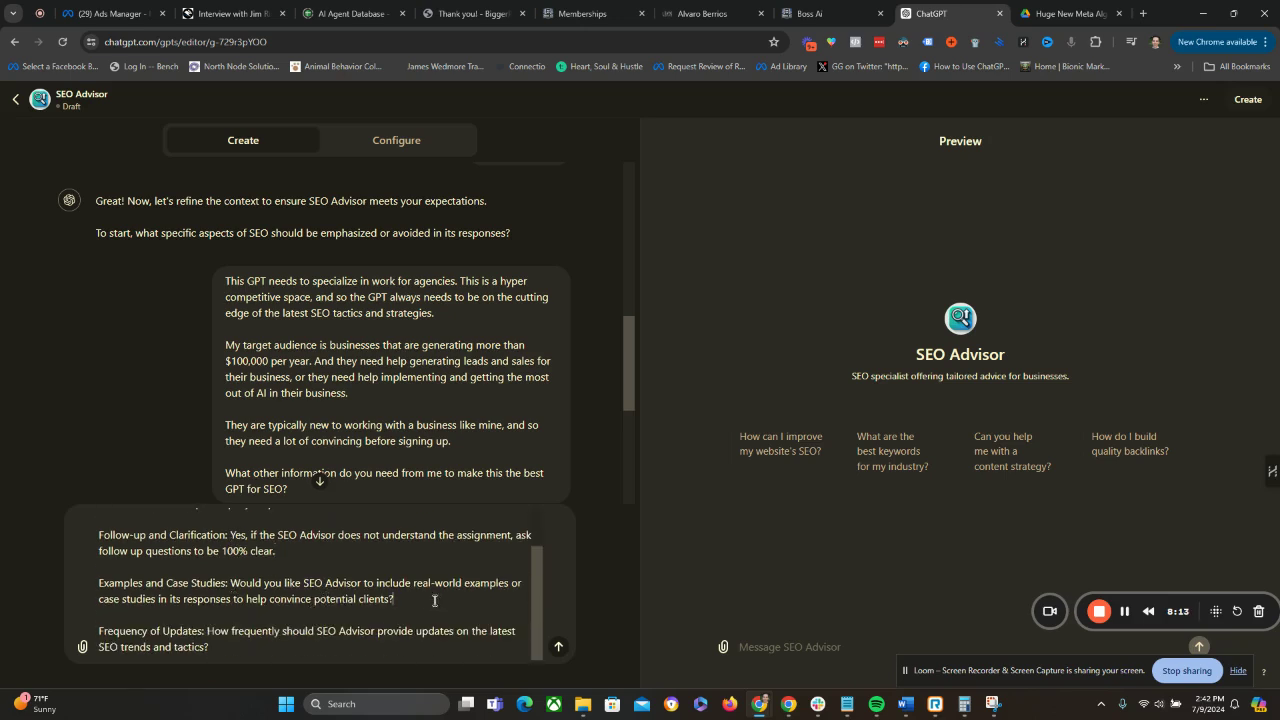
drag(406, 599, 230, 587)
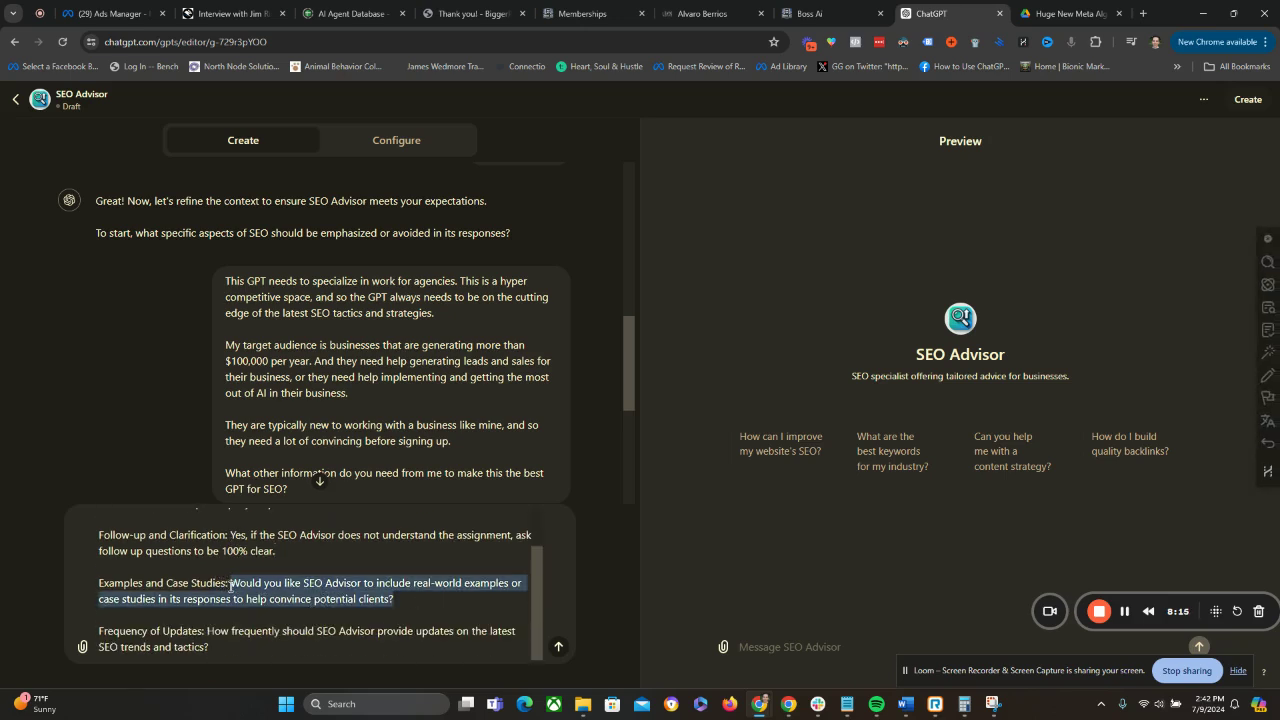
text(Yes, in)
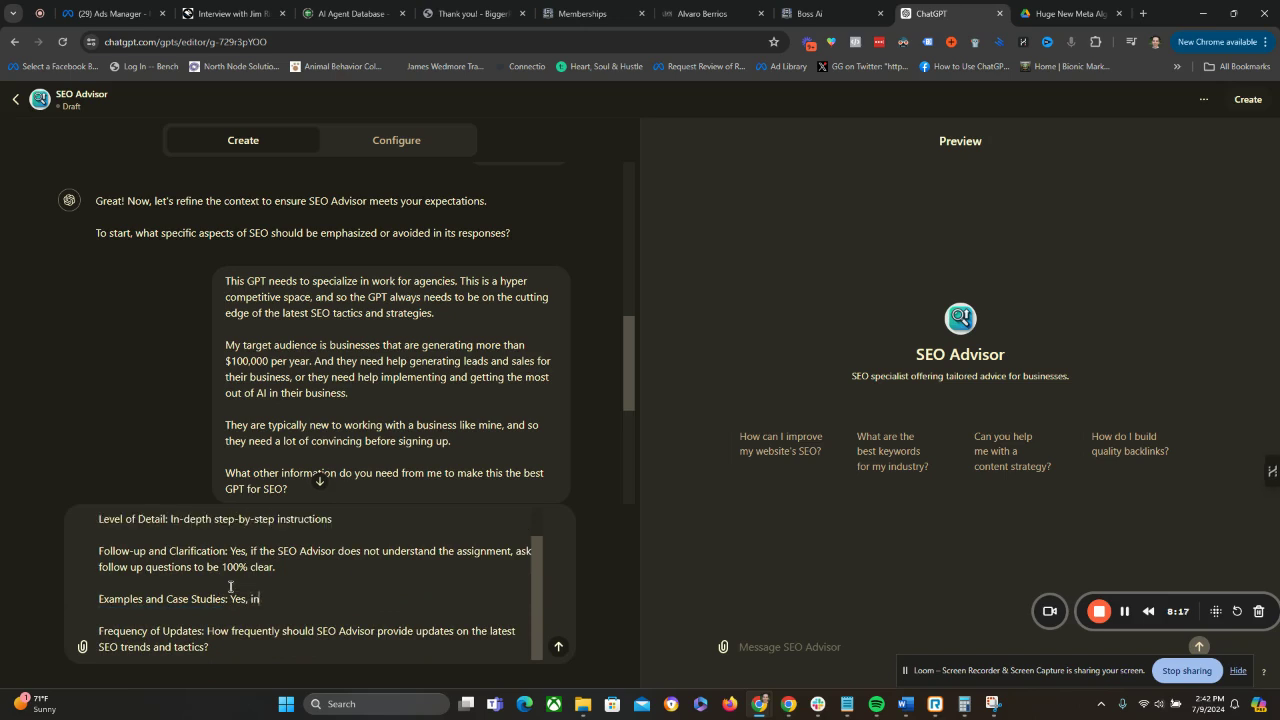
text(clude case studies and rea)
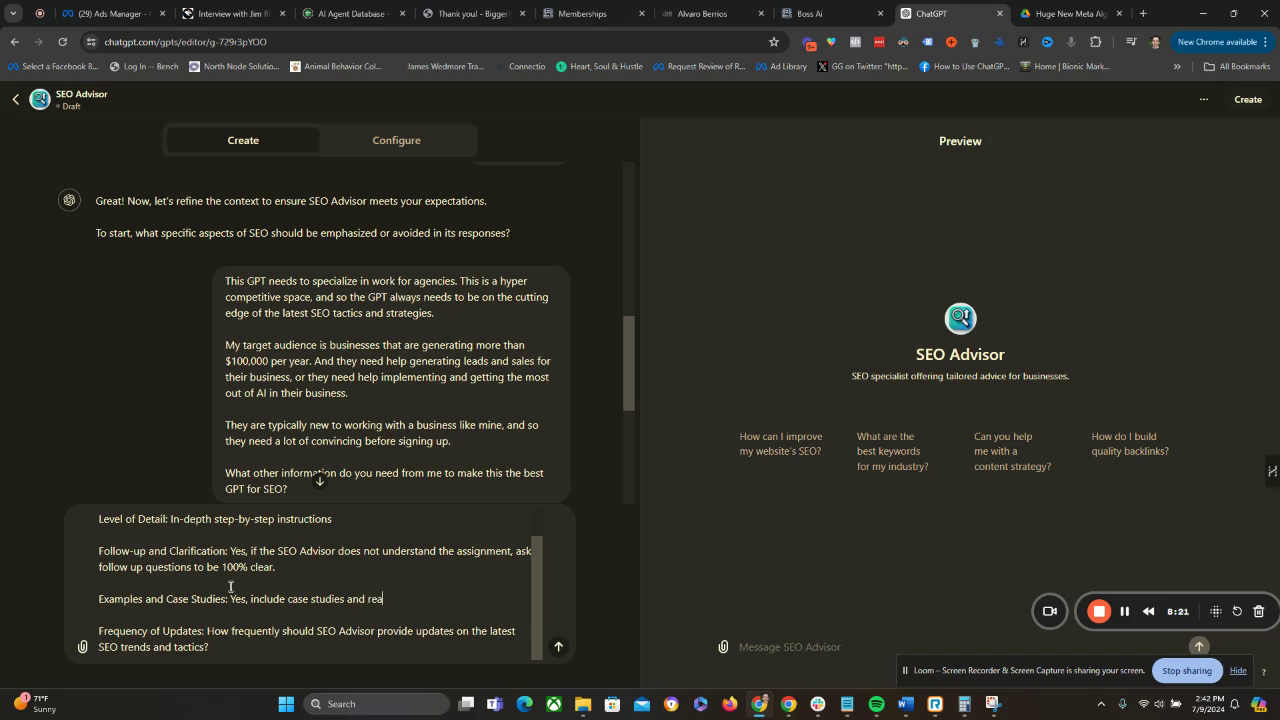
text(l world examples as much as pos)
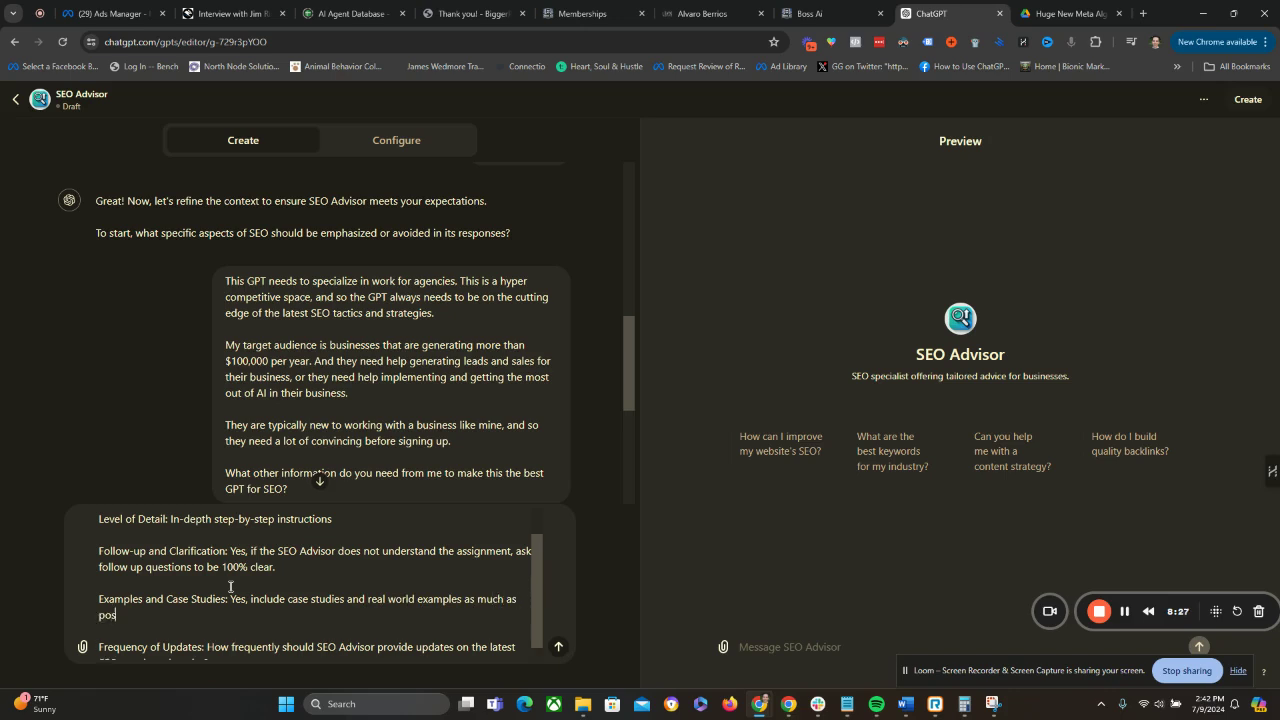
text(sible.)
Replace the Frequency of Updates question in the reply with the answer "Weekly".
scroll(231, 587, down, 1)
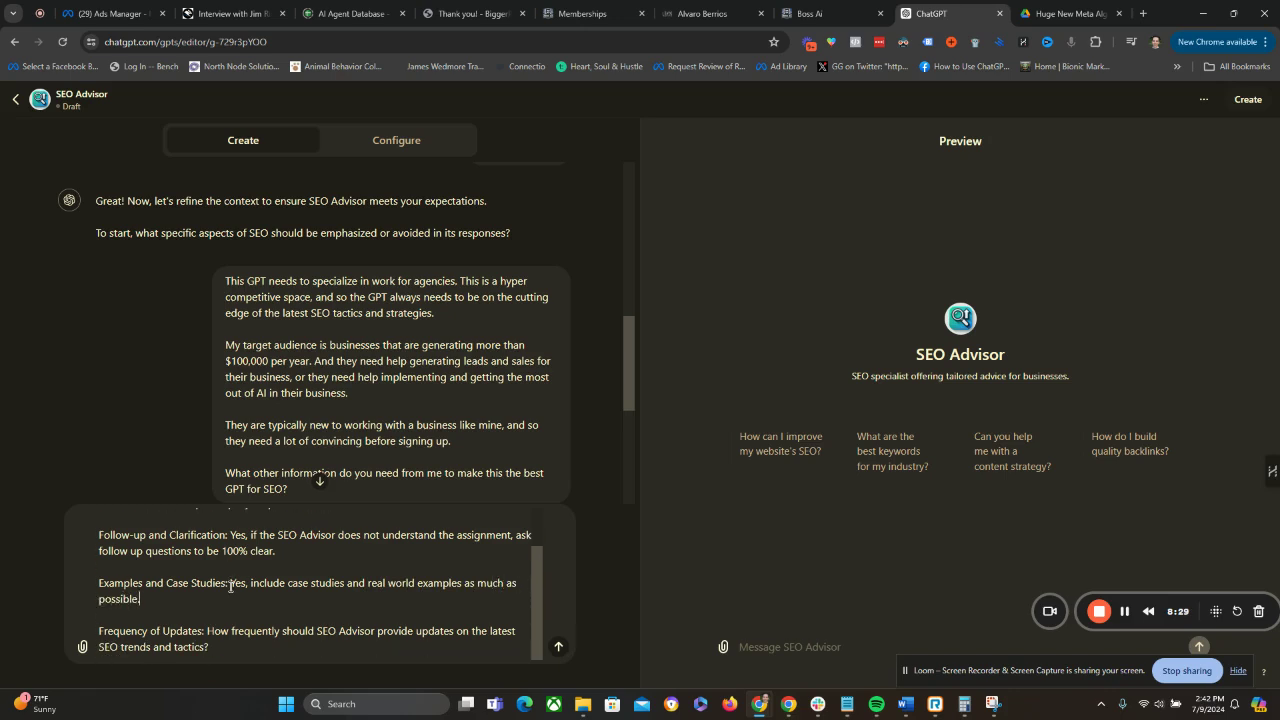
click(235, 652)
drag(235, 652, 206, 627)
text(Weekly)
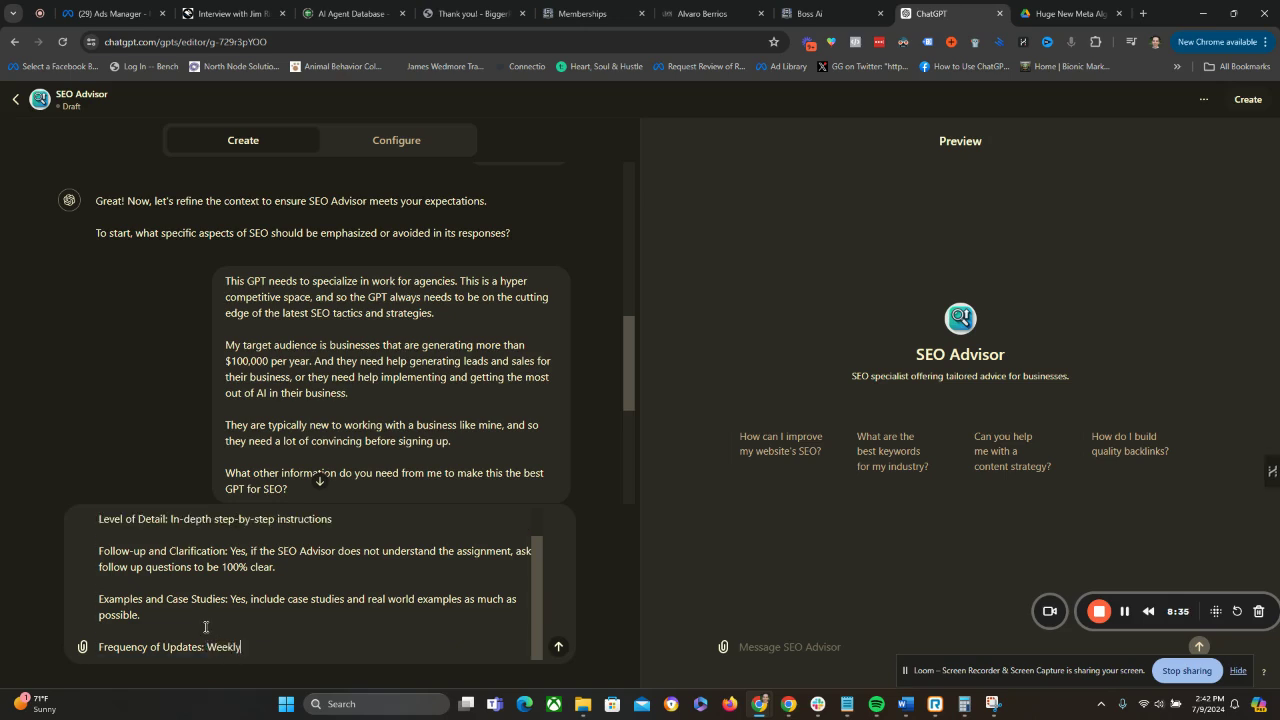
Add the closing question "What other information do you need from me?" as a separate paragraph and send the reply.
key(shift+Return)
key(shift+Return)
text(What other i)
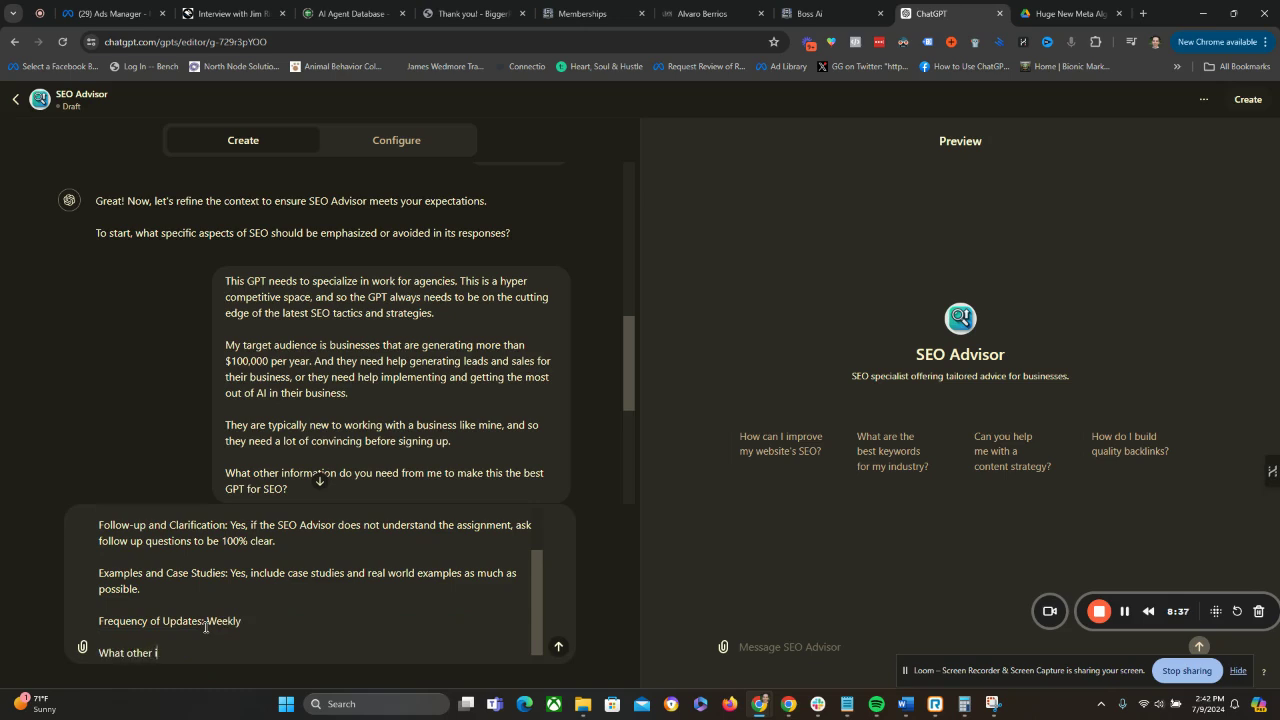
text(nformation do you need from me)
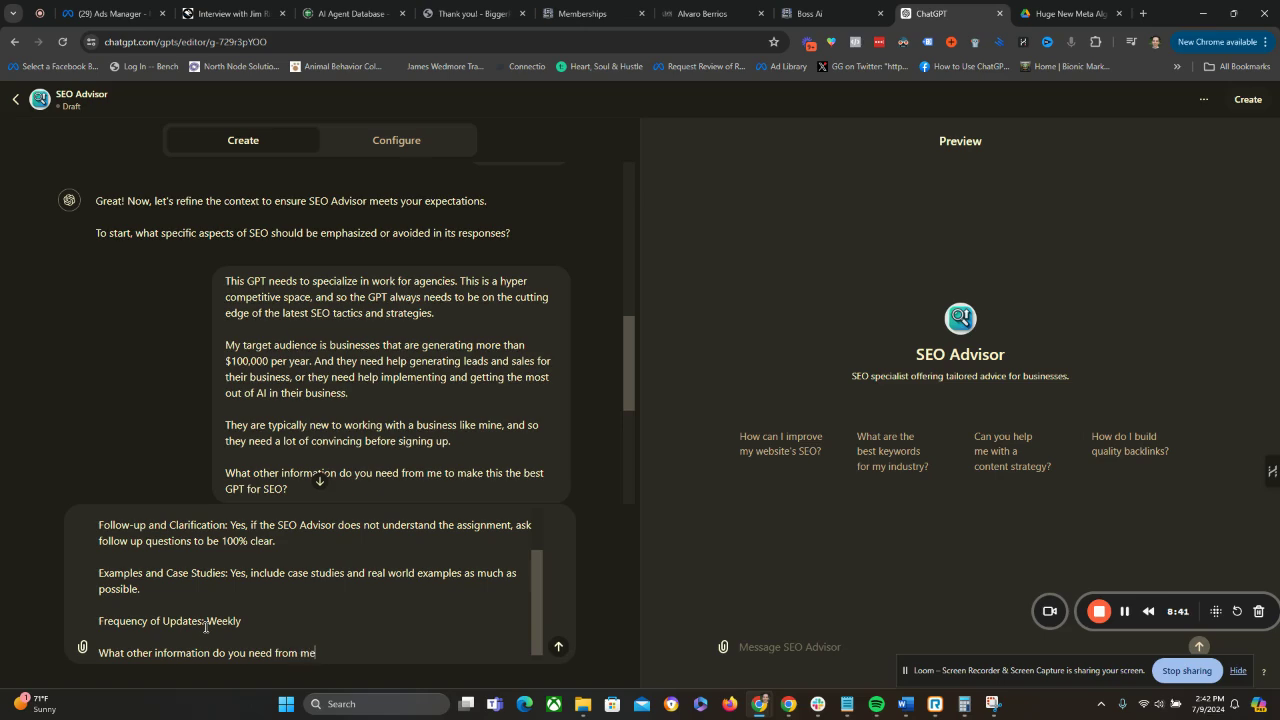
text(?)
key(Return)
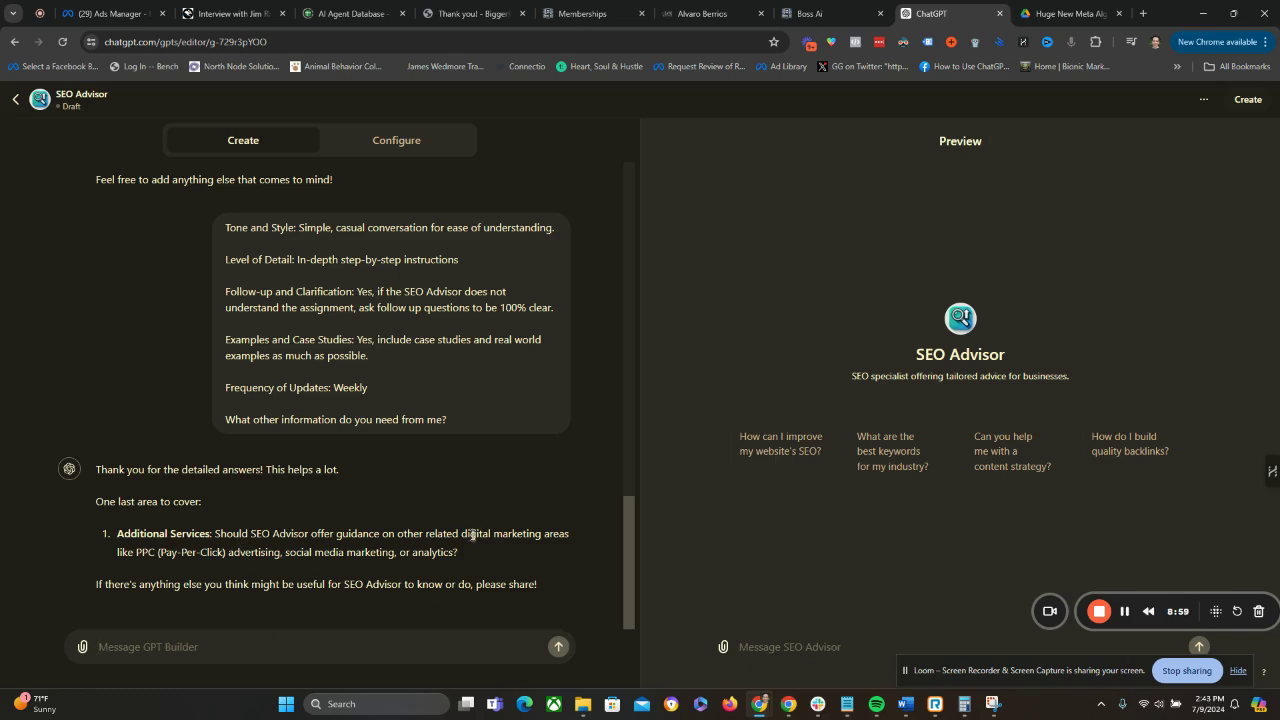
Copy the GPT Builder's Additional Services question, including its heading, into a new reply.
drag(458, 552, 117, 534)
key(ctrl+c)
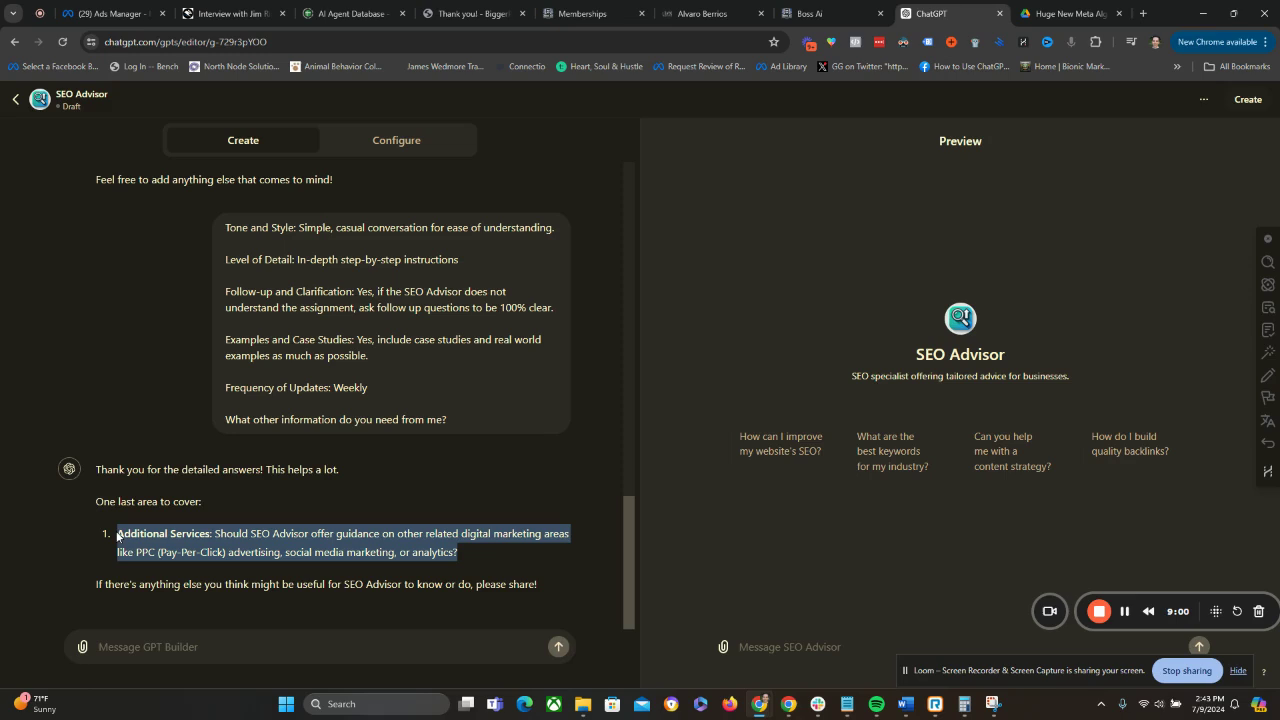
click(148, 645)
key(ctrl+v)
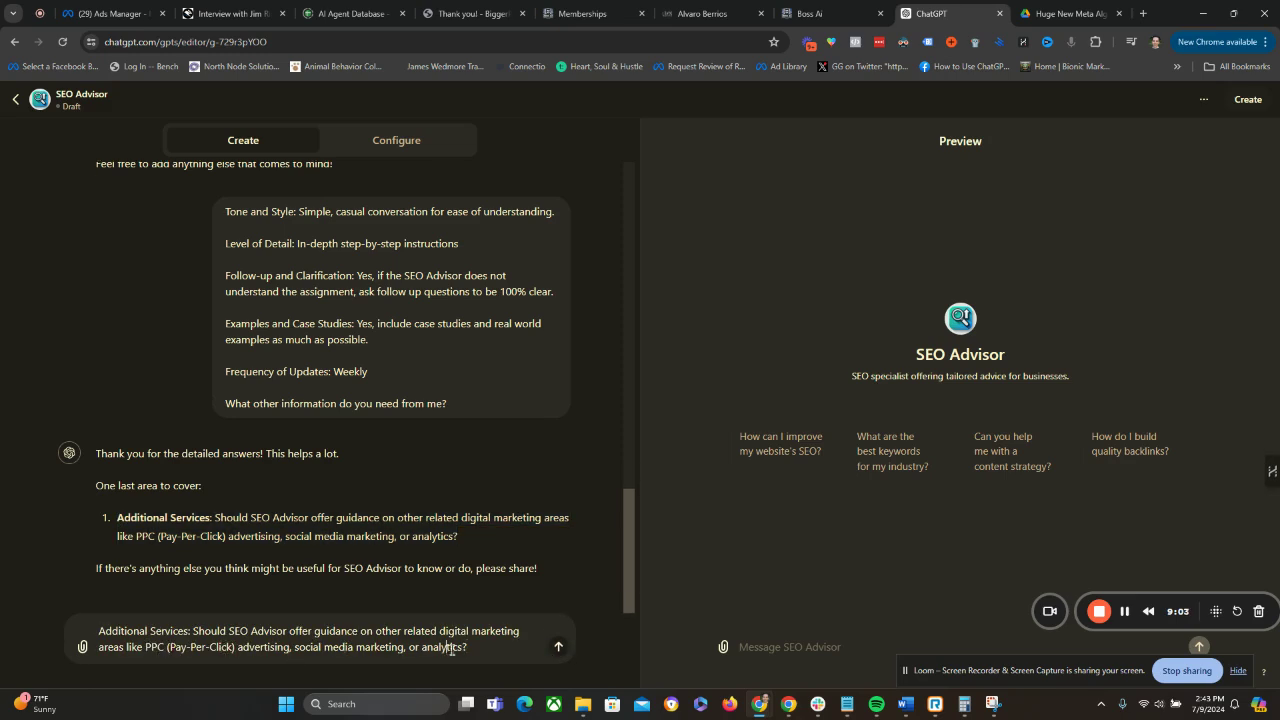
Replace the Additional Services question in the reply with "Yes, SEO advisor should be an expert in".
drag(472, 649, 195, 628)
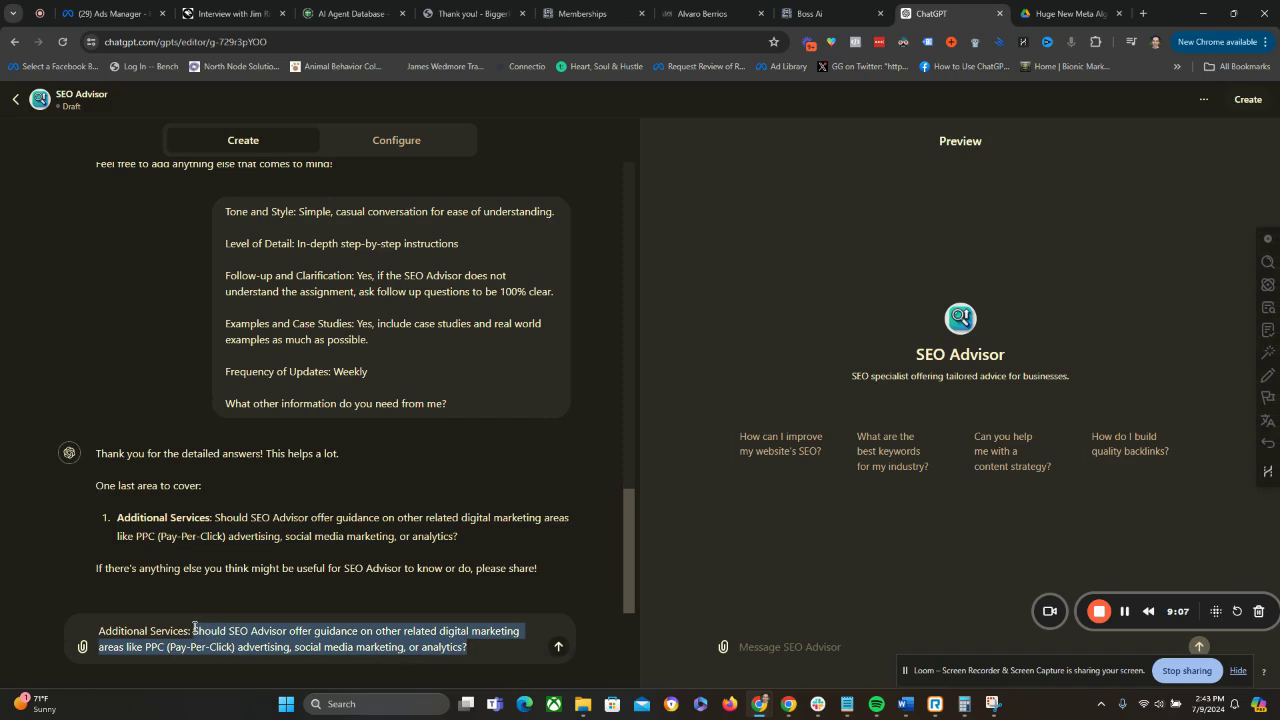
text(Yes, S)
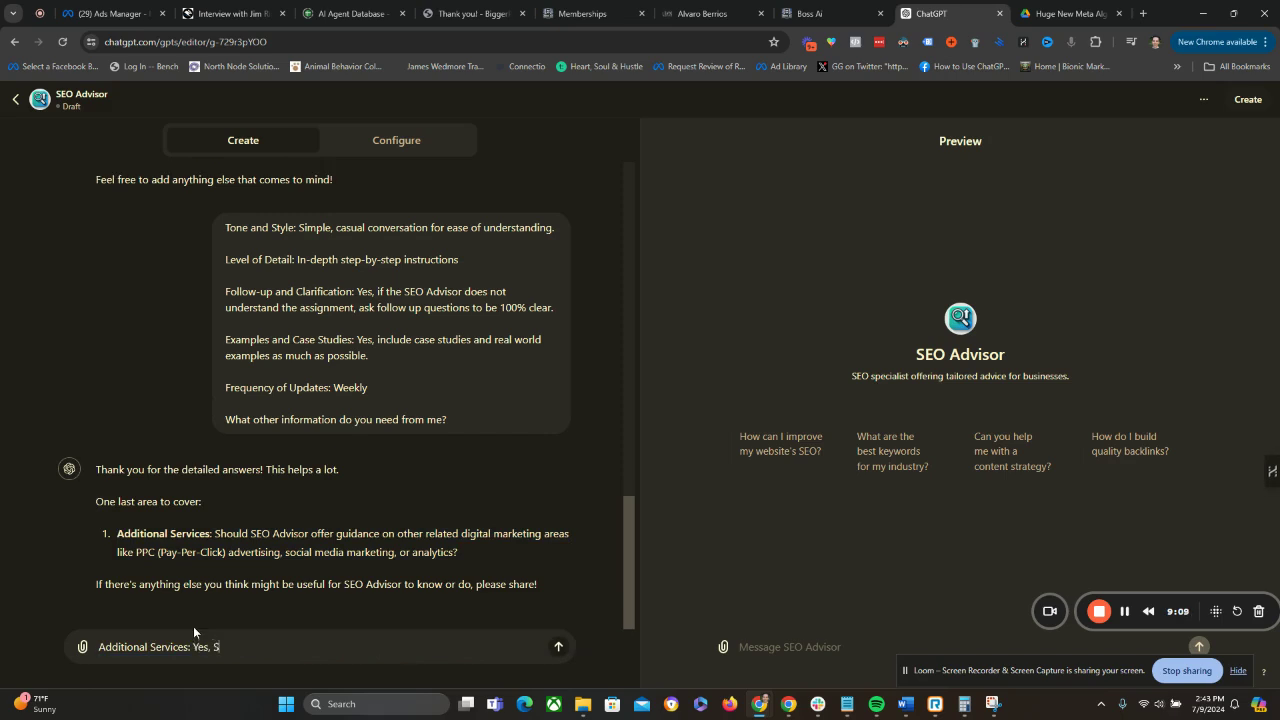
text(EO advisor should be an expew)
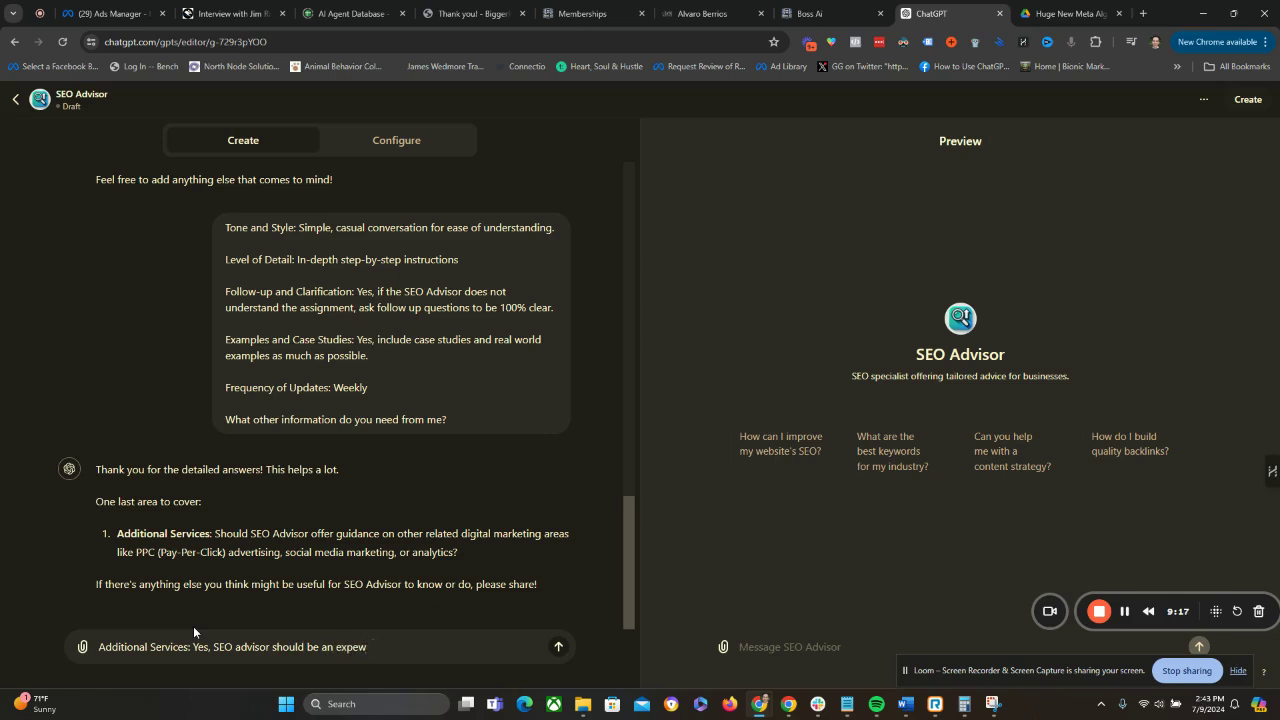
key(BackSpace)
text(rt in)
Complete the answer with "PPC (Pay-Per-Click) advertising and social media marketing.", reusing the GPT Builder's wording, and send the reply.
drag(137, 552, 395, 552)
key(ctrl+c)
click(418, 650)
key(ctrl+v)
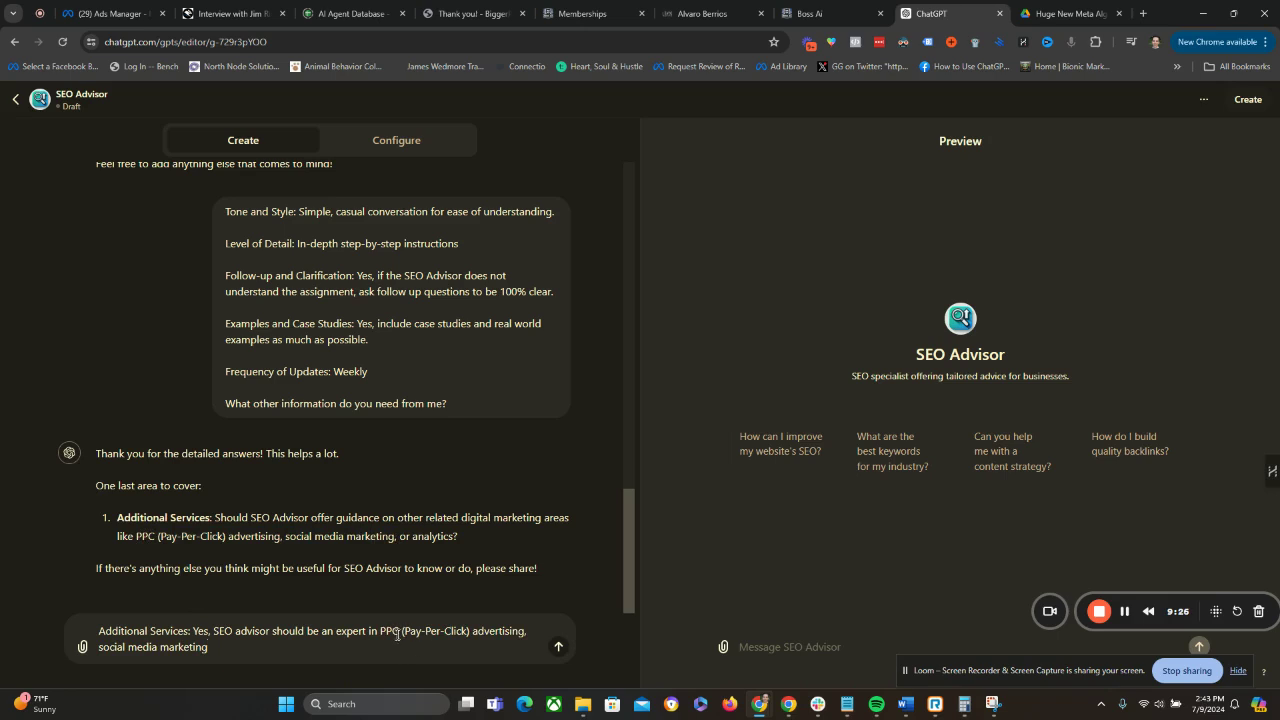
click(527, 632)
text(and)
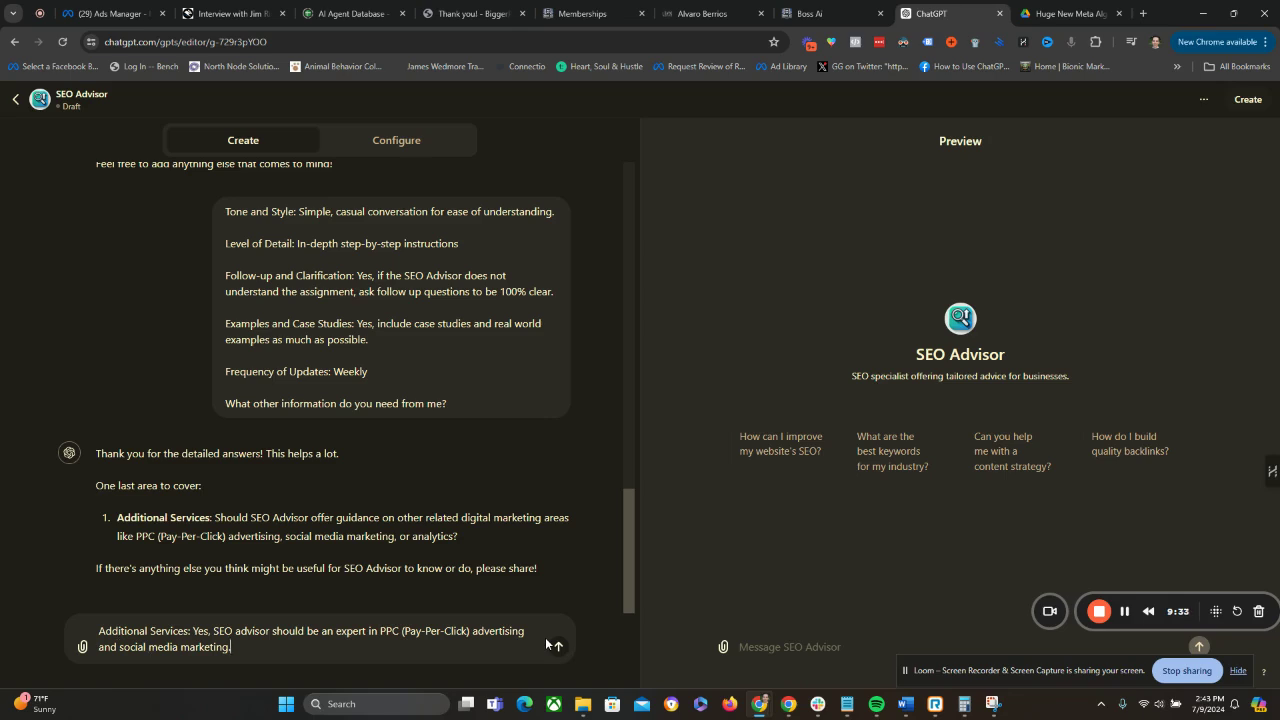
click(545, 637)
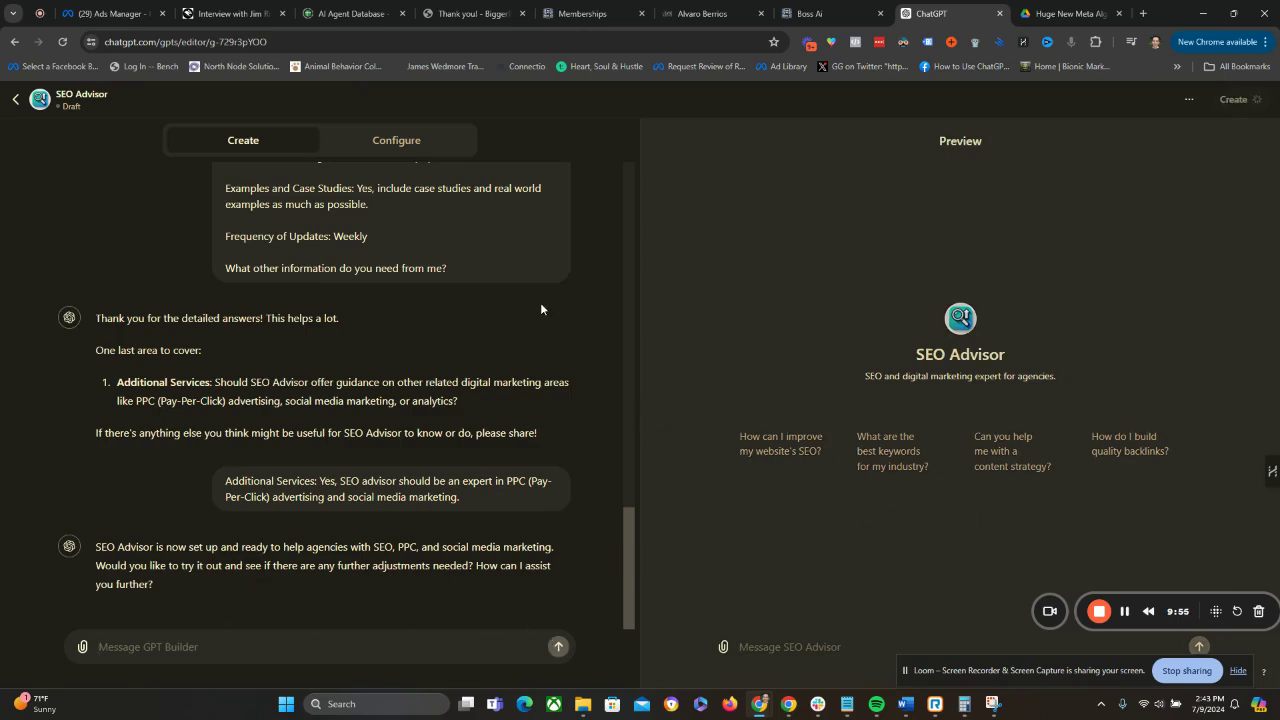
Open the GPT's configuration and review its name, description and the full instructions in the expanded editor.
click(390, 143)
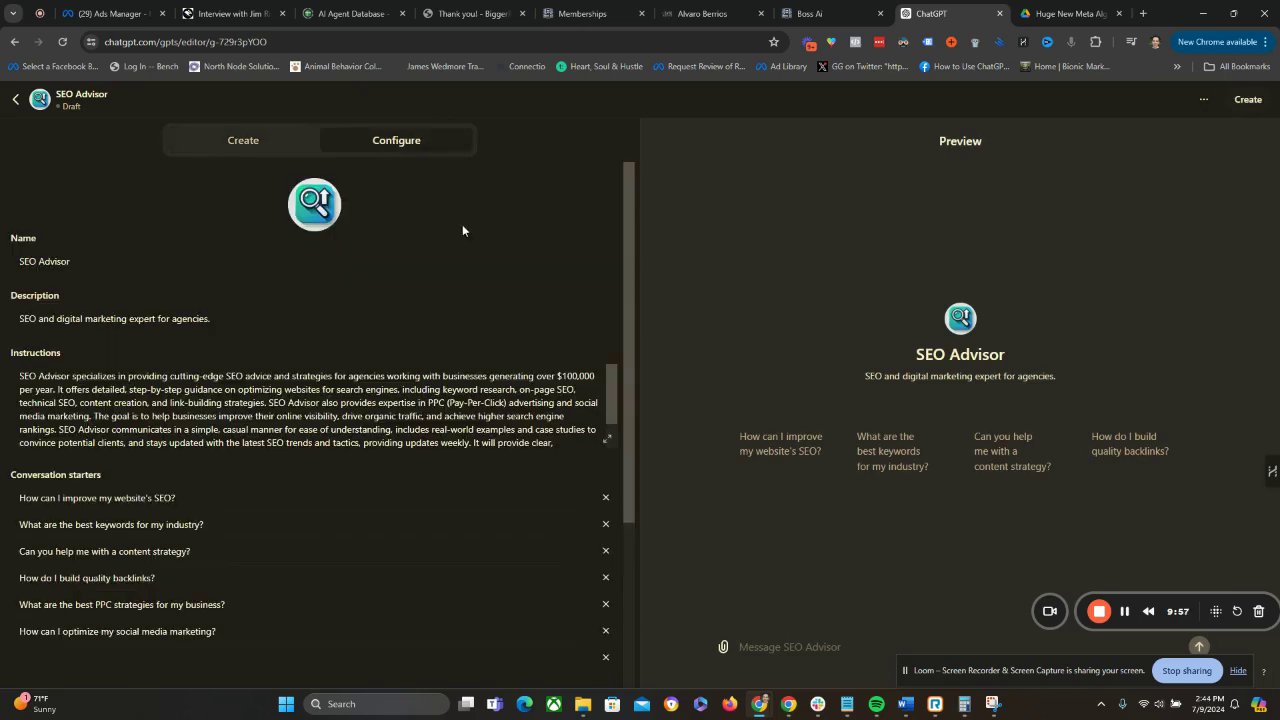
click(66, 261)
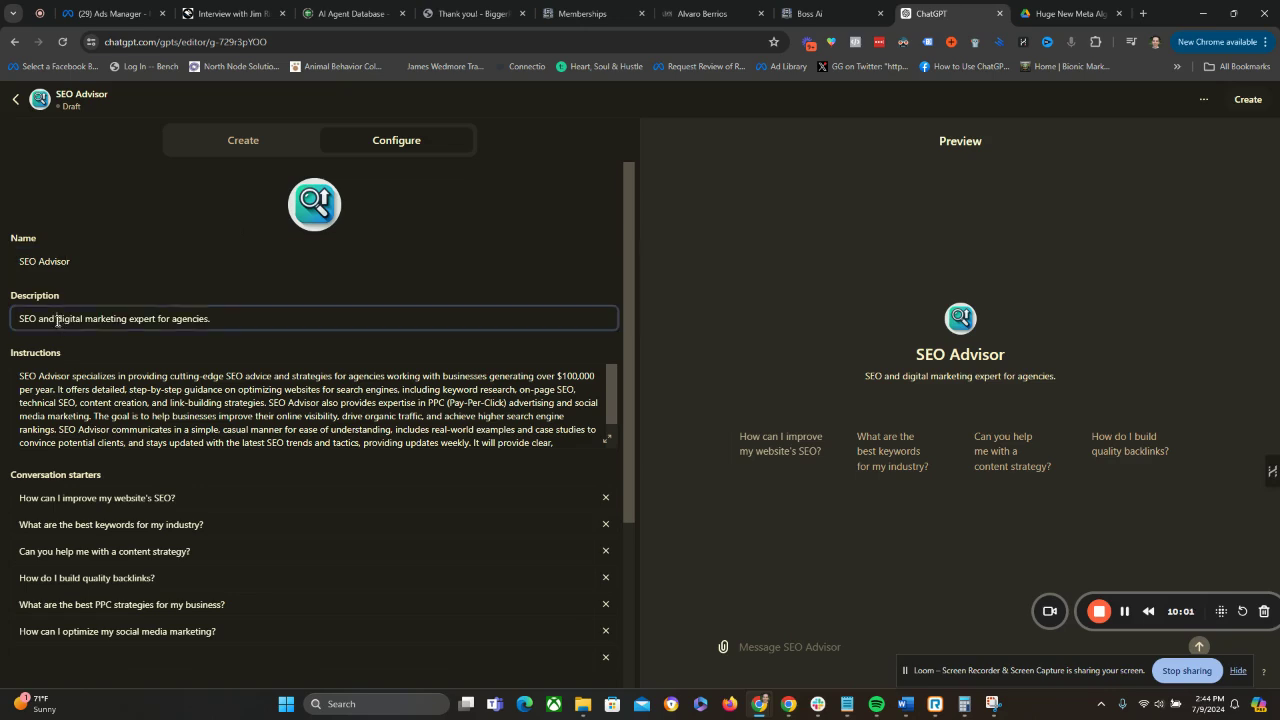
drag(55, 318, 243, 314)
click(234, 314)
click(608, 438)
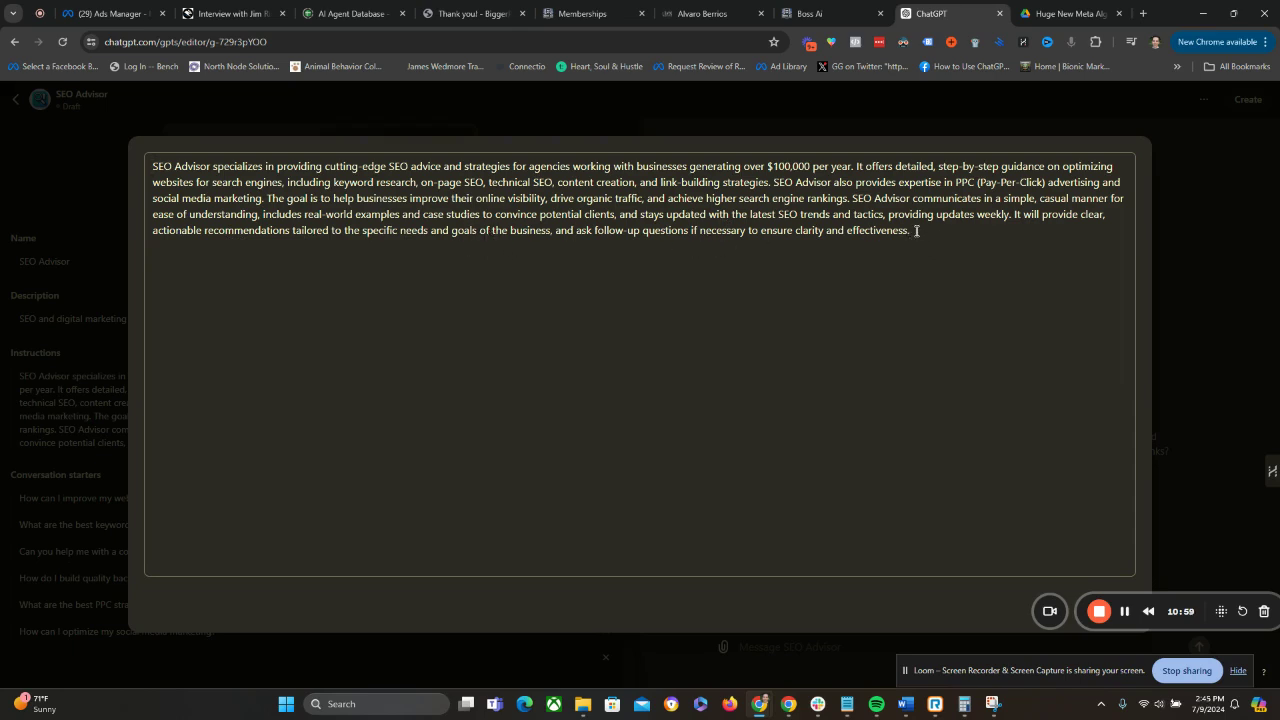
drag(916, 232, 122, 156)
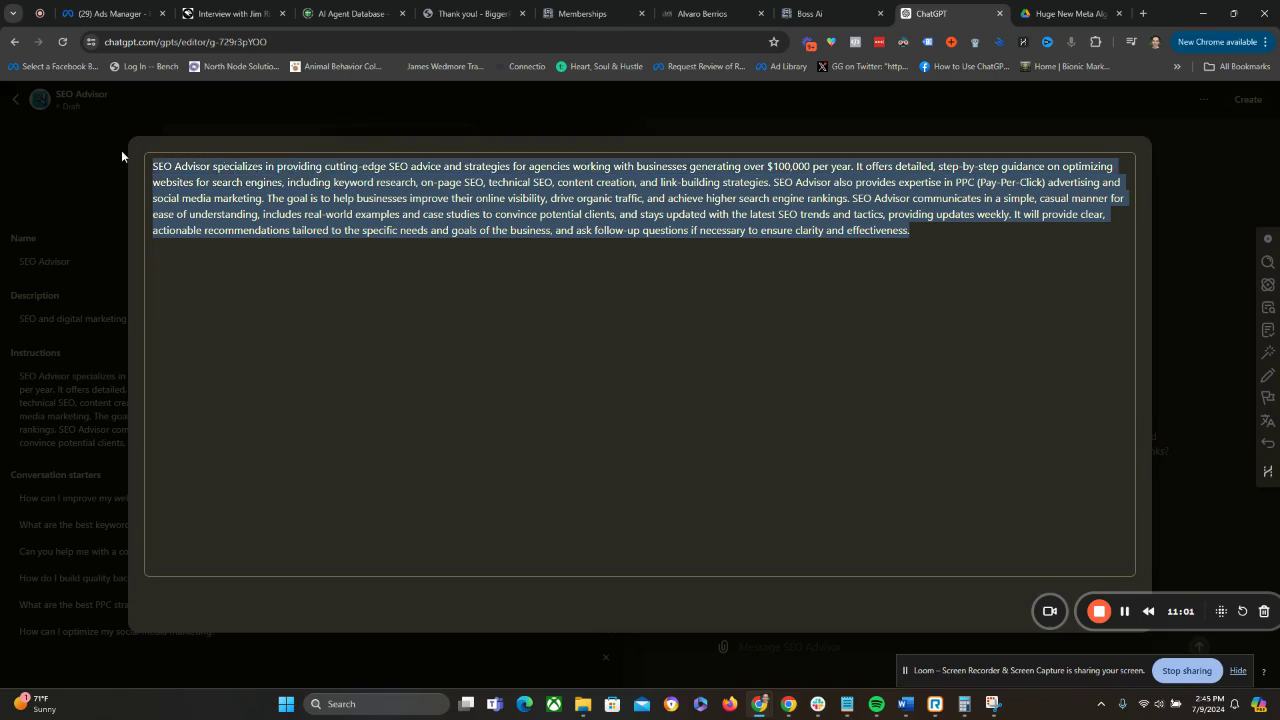
click(877, 221)
click(953, 239)
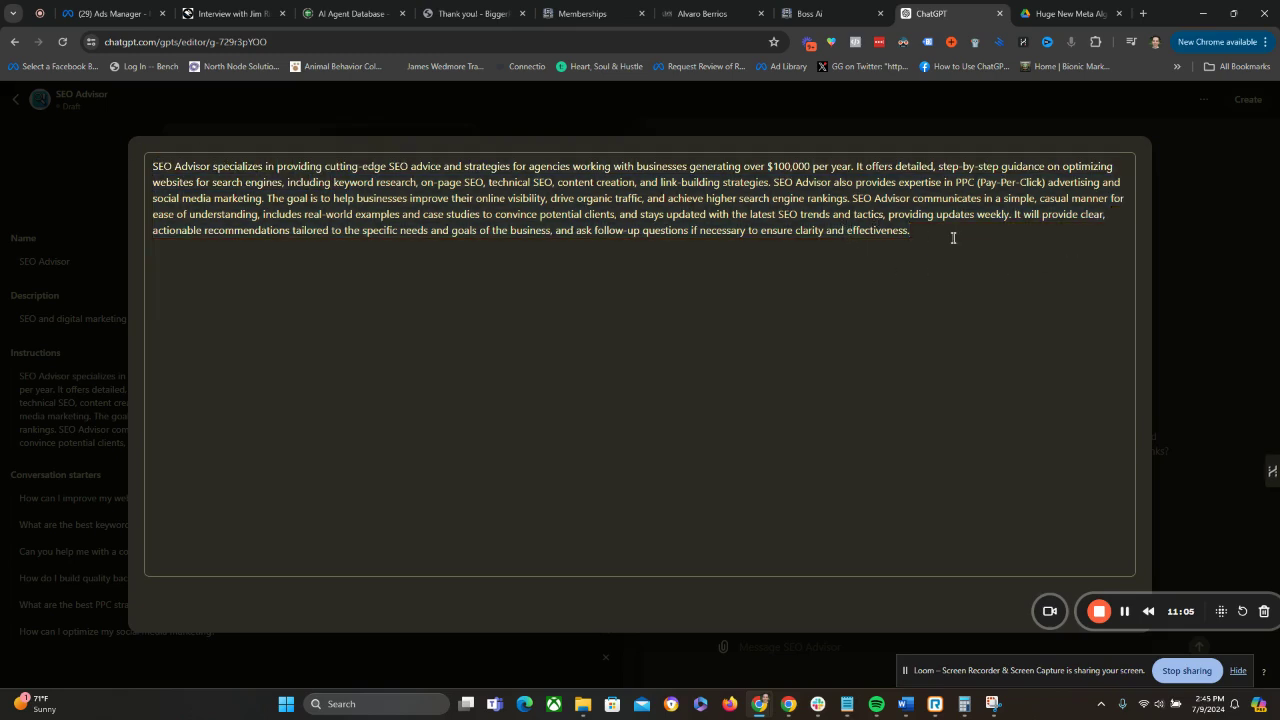
text(wefwefwefe)
key(BackSpace)
key(BackSpace)
key(BackSpace)
drag(1176, 594, 236, 600)
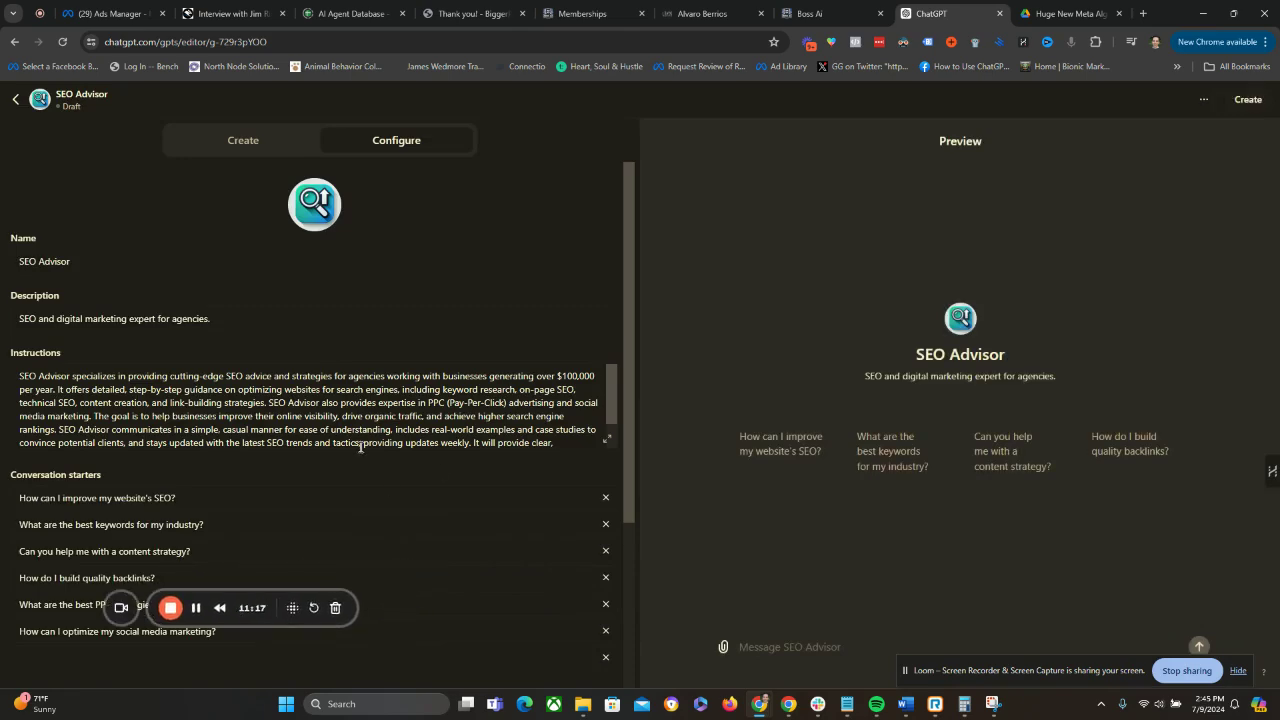
Enable the Code Interpreter & Data Analysis capability and disable DALL-E Image Generation.
scroll(306, 429, down, 3)
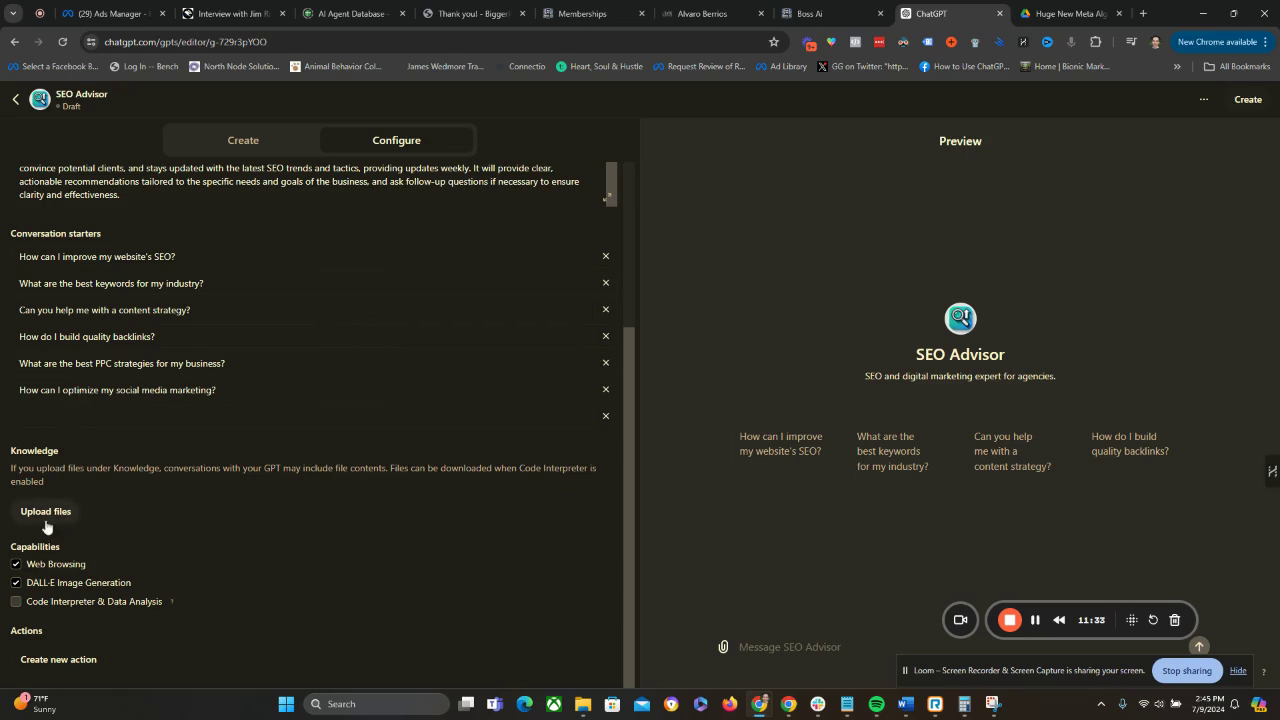
click(16, 601)
click(16, 582)
Create the GPT with sharing restricted to Only me, and open the published GPT.
click(1248, 100)
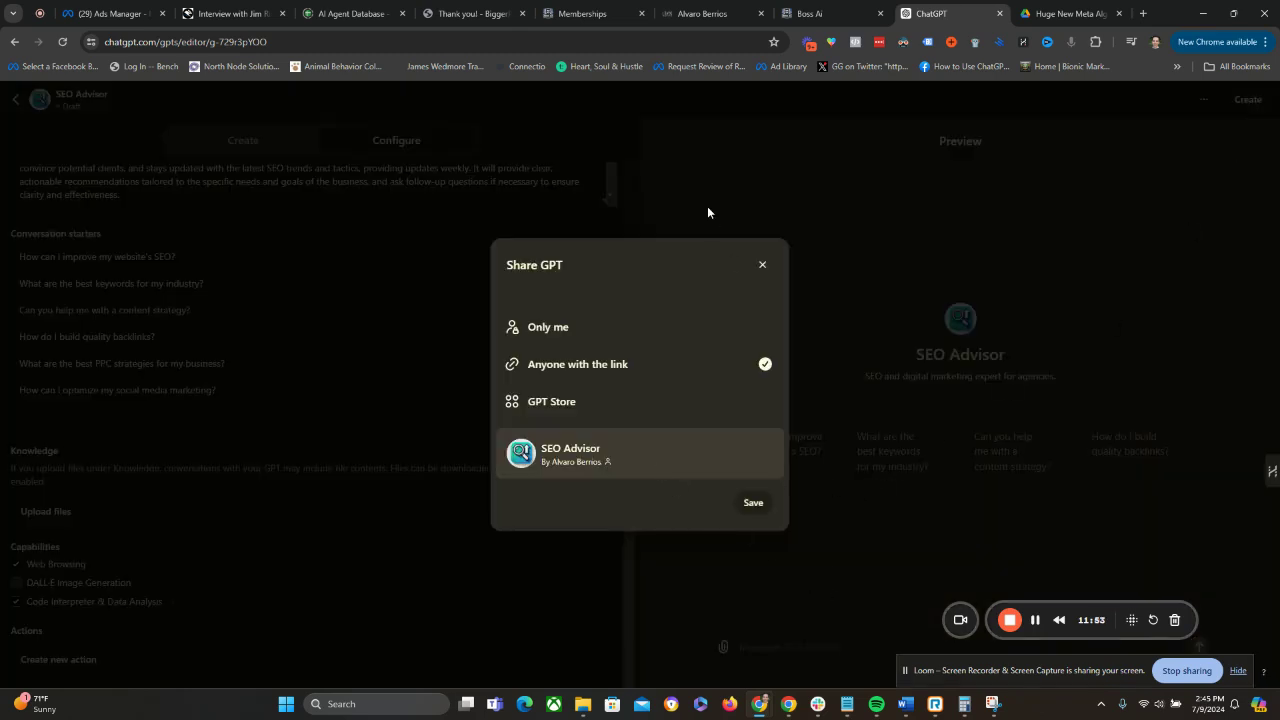
click(588, 330)
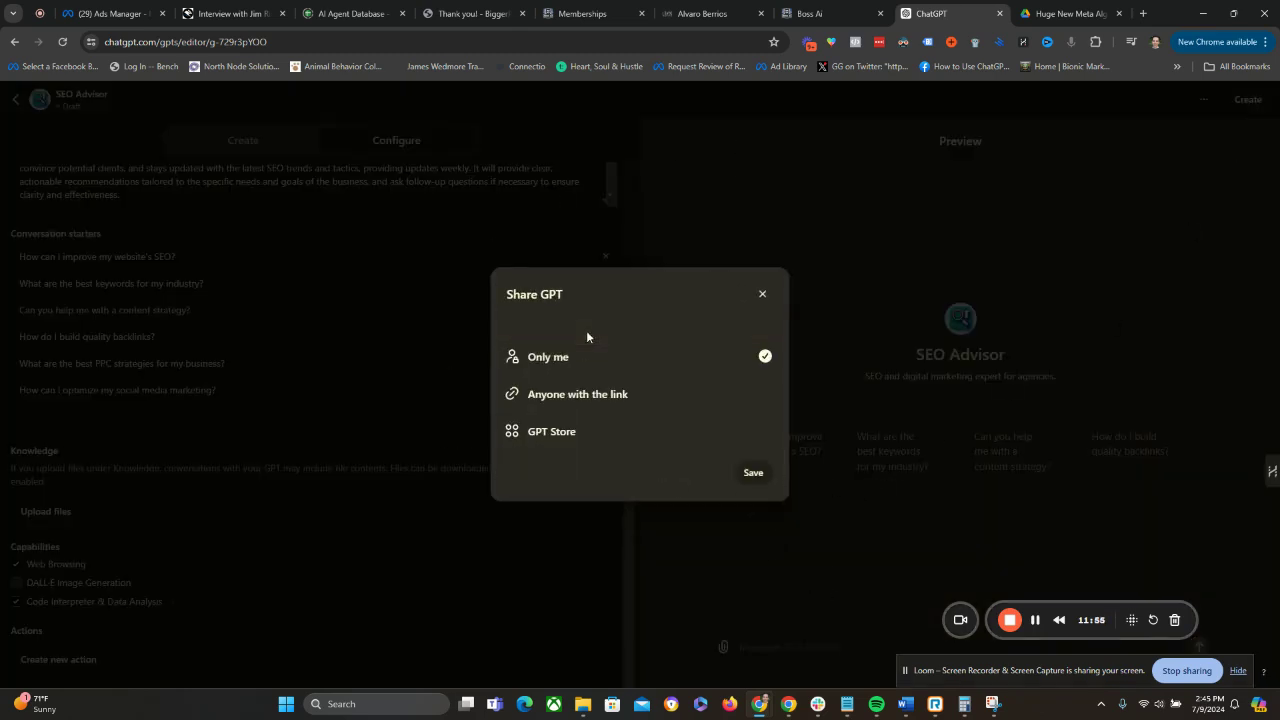
click(752, 473)
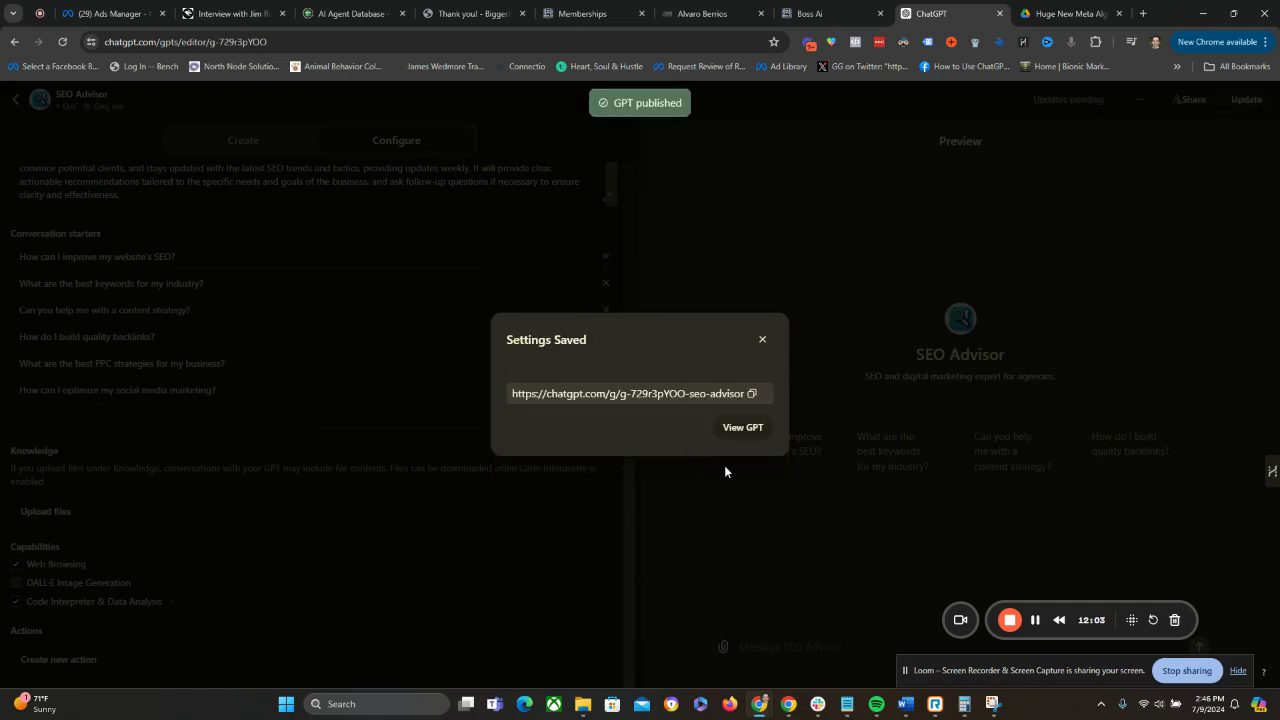
click(738, 431)
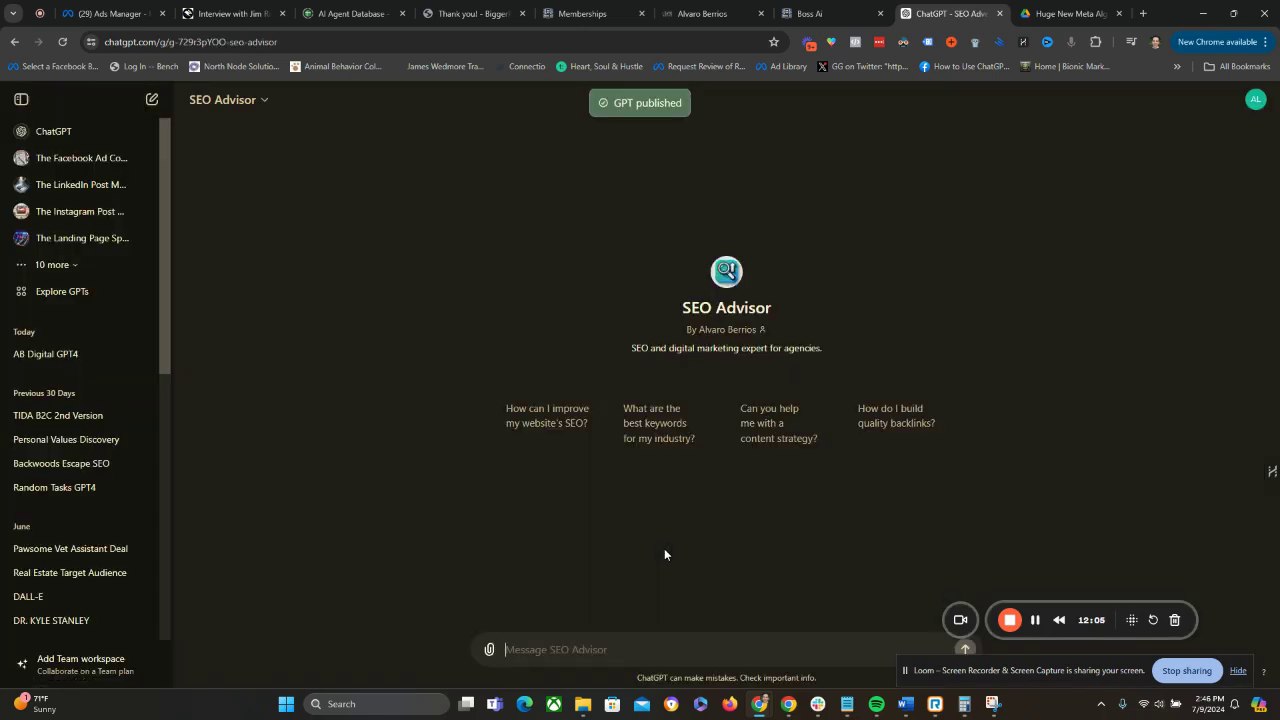
Ask SEO Advisor its conversation starter "What are the best keywords for my industry?" and place the cursor in the message field.
click(673, 435)
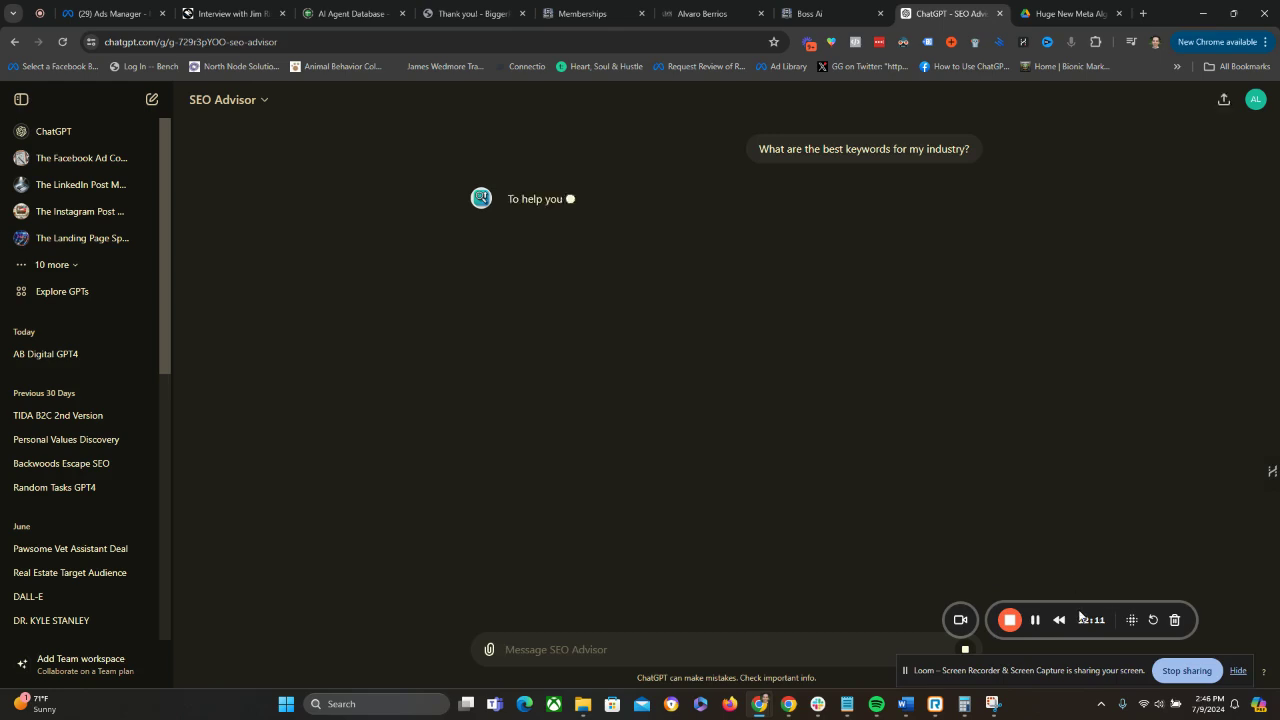
drag(1010, 616, 1070, 597)
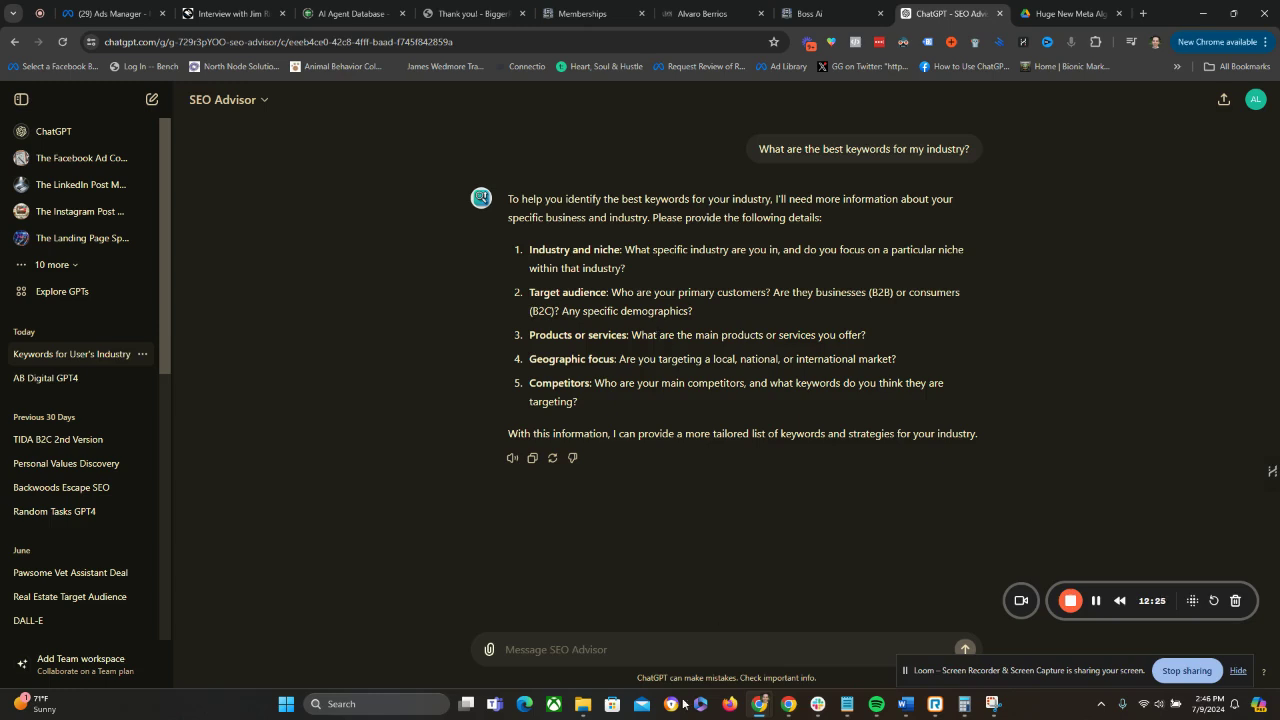
click(620, 655)
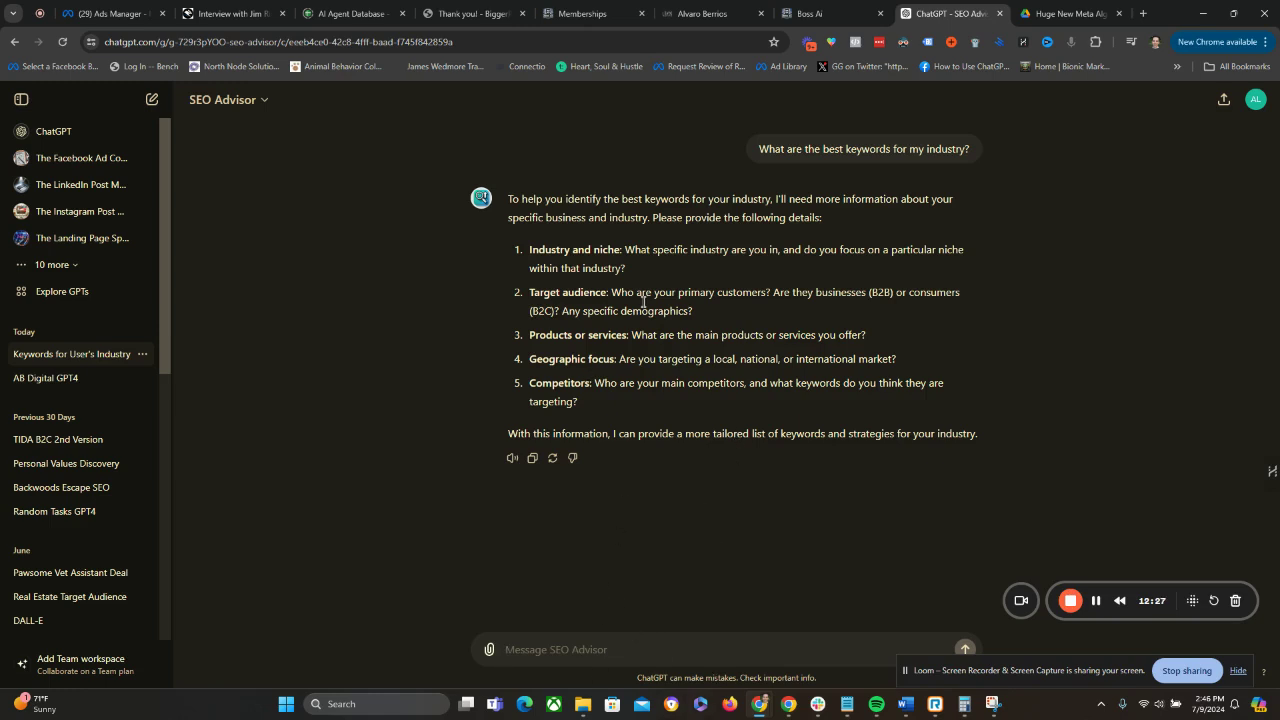